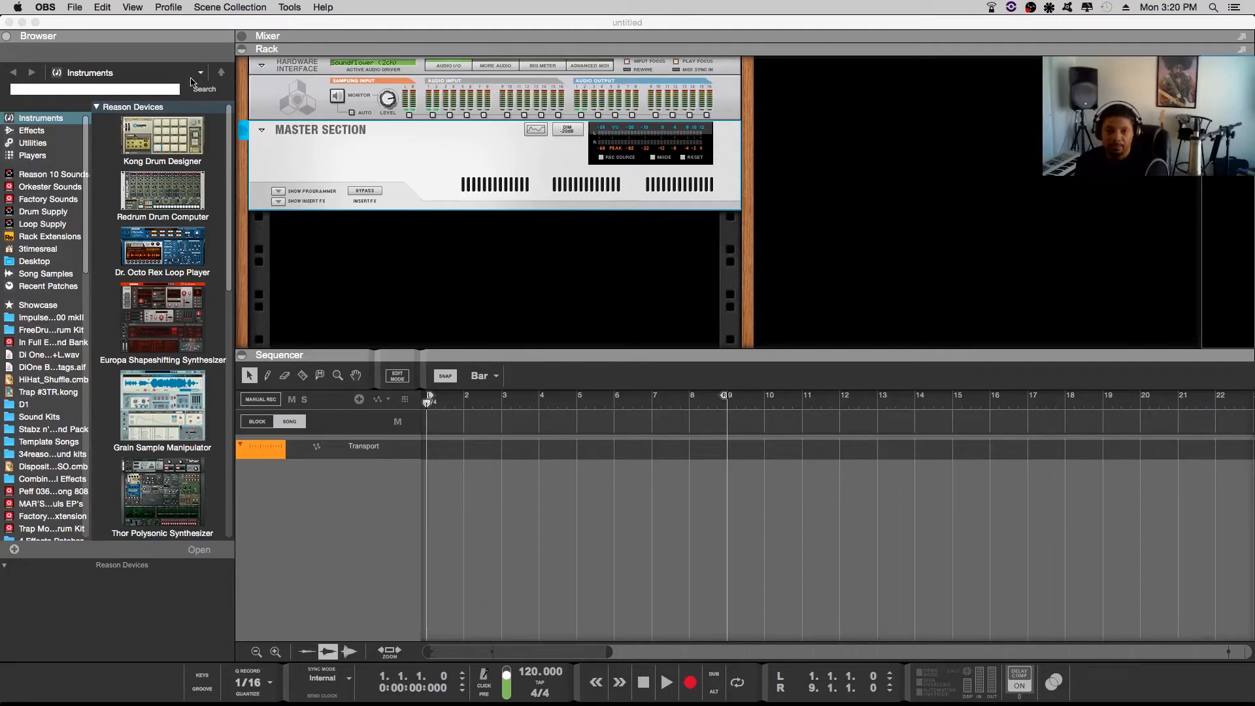
Switch to Reason and review the VST plugin folders in the advanced preferences, including browsing for a folder to add
left_click(79, 34)
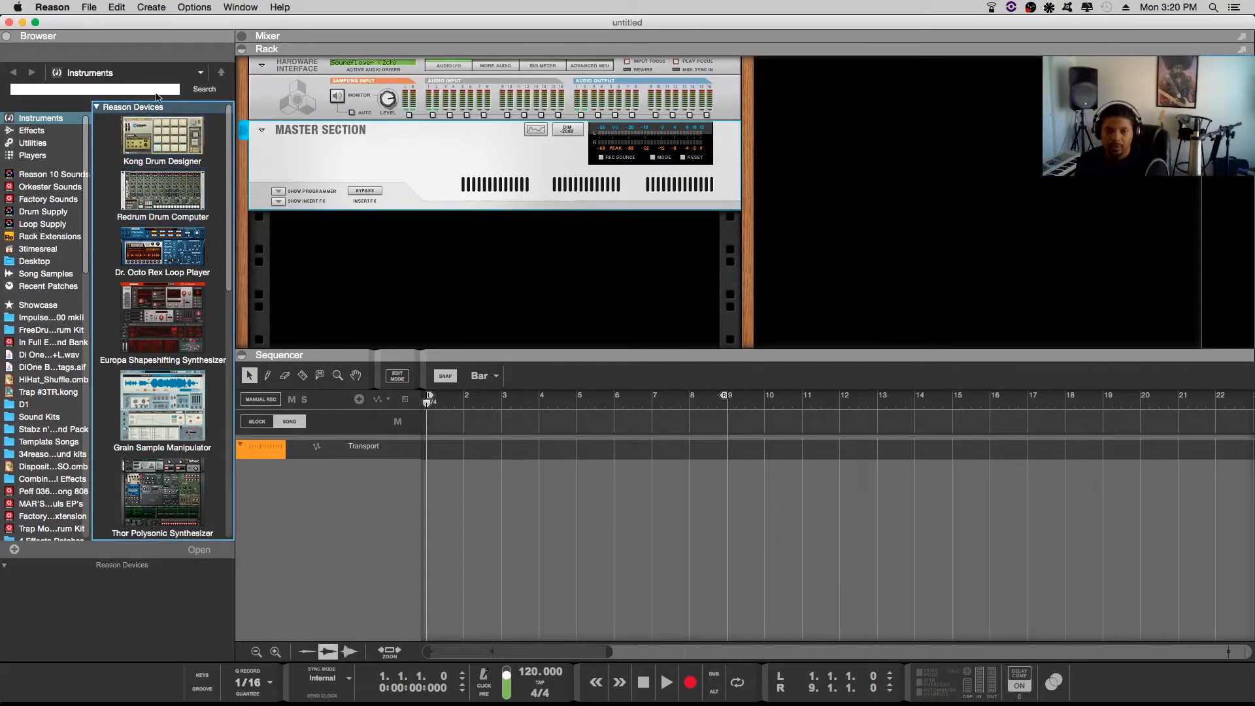
left_click(58, 6)
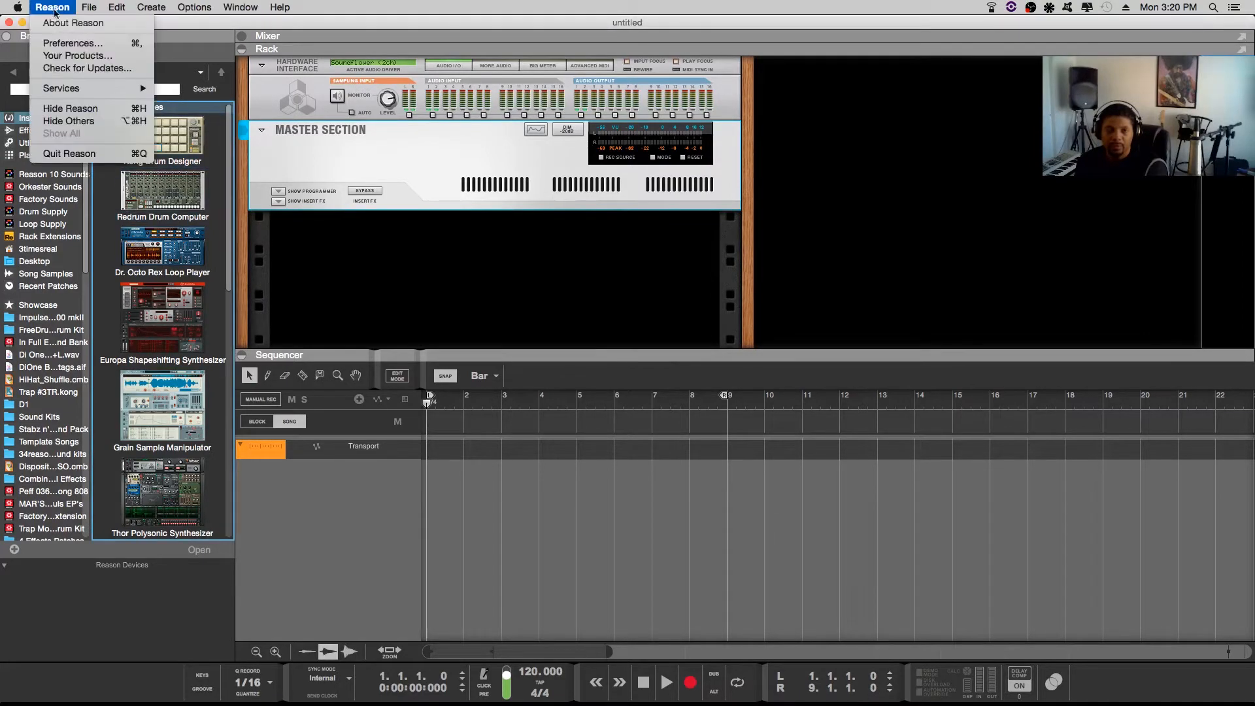
left_click(55, 43)
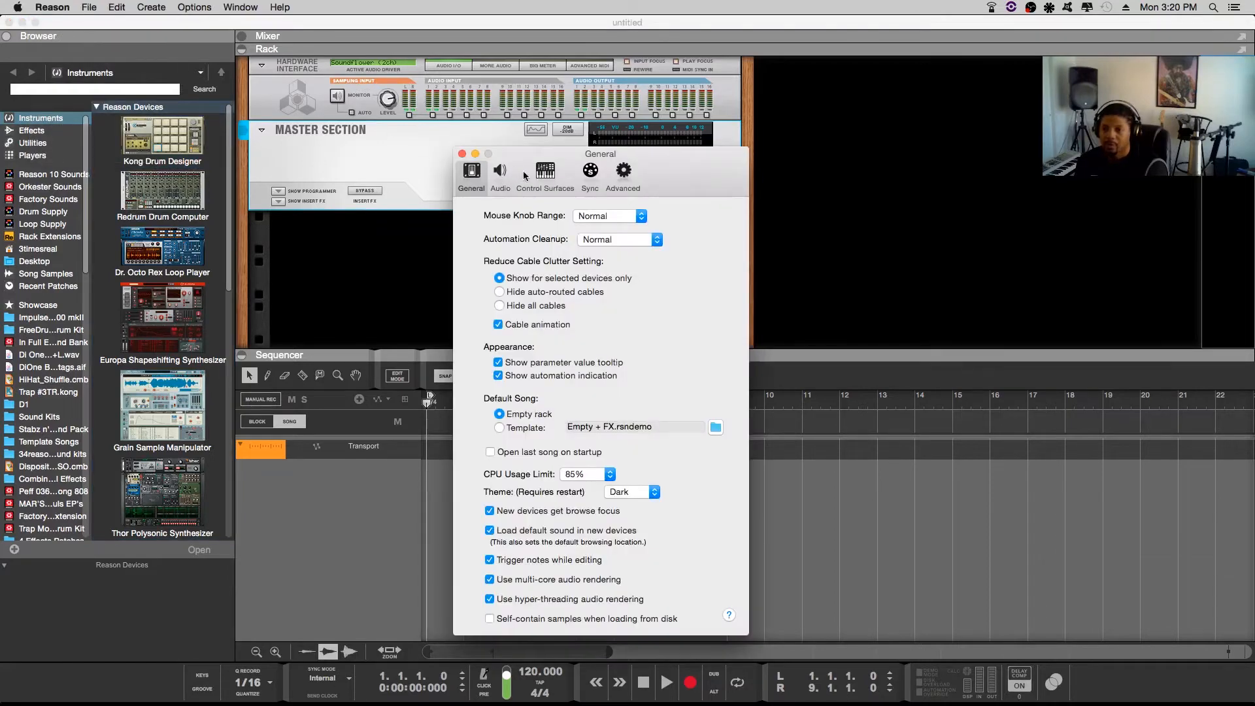
left_click(625, 173)
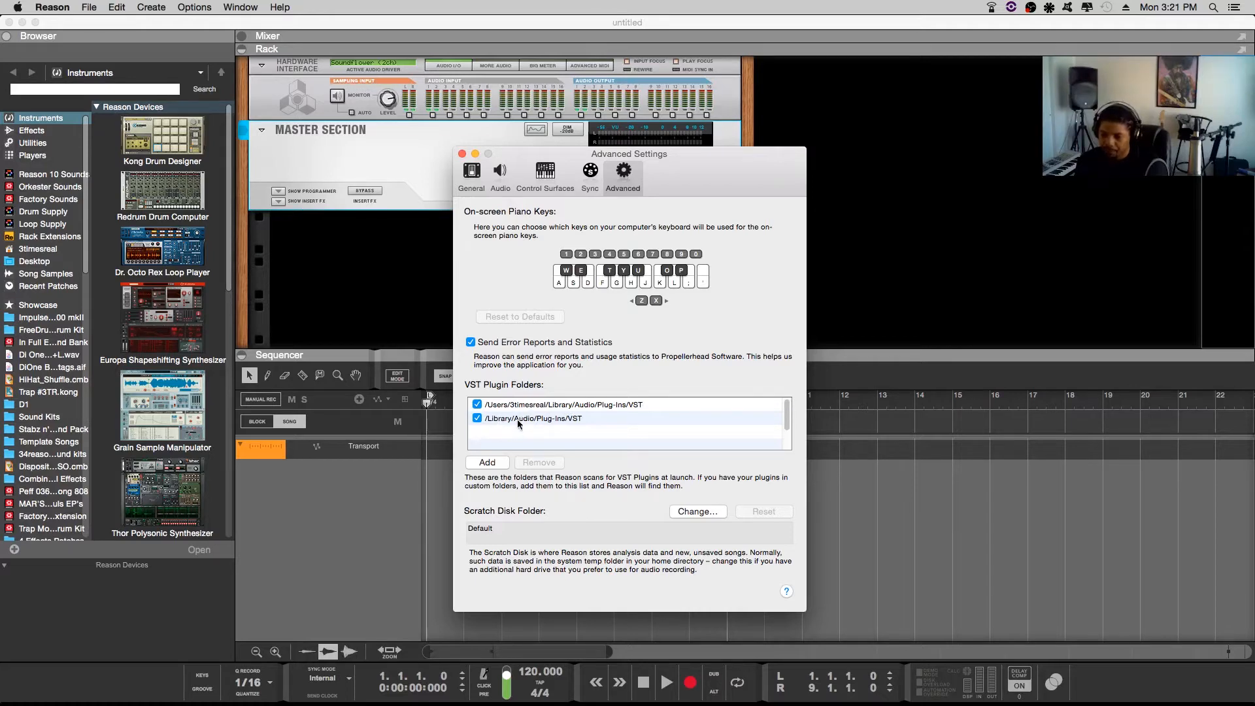
left_click(487, 463)
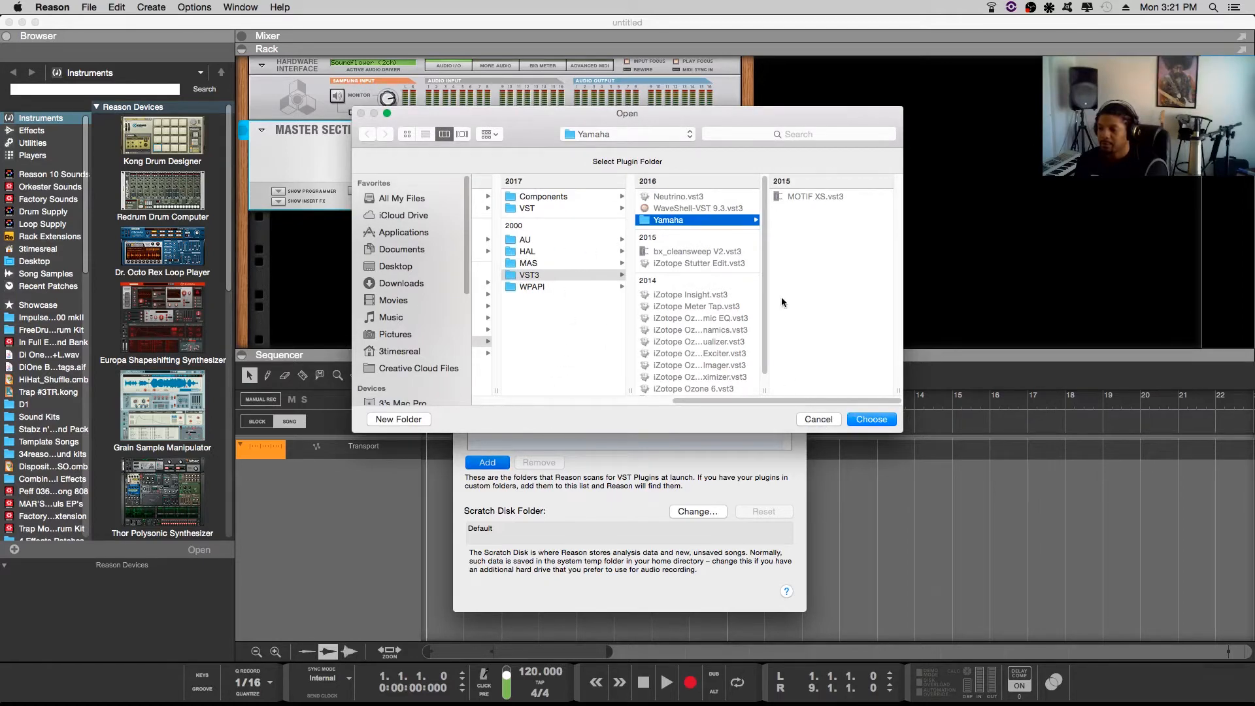
left_click(814, 419)
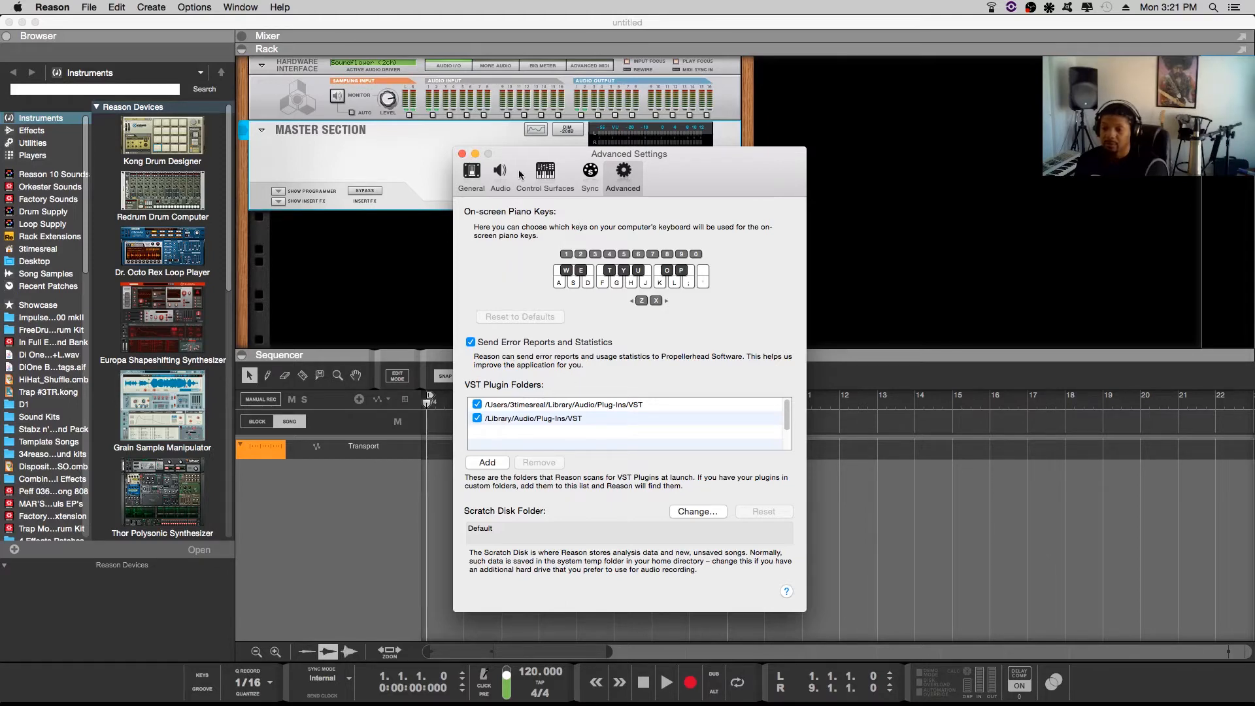
left_click(462, 153)
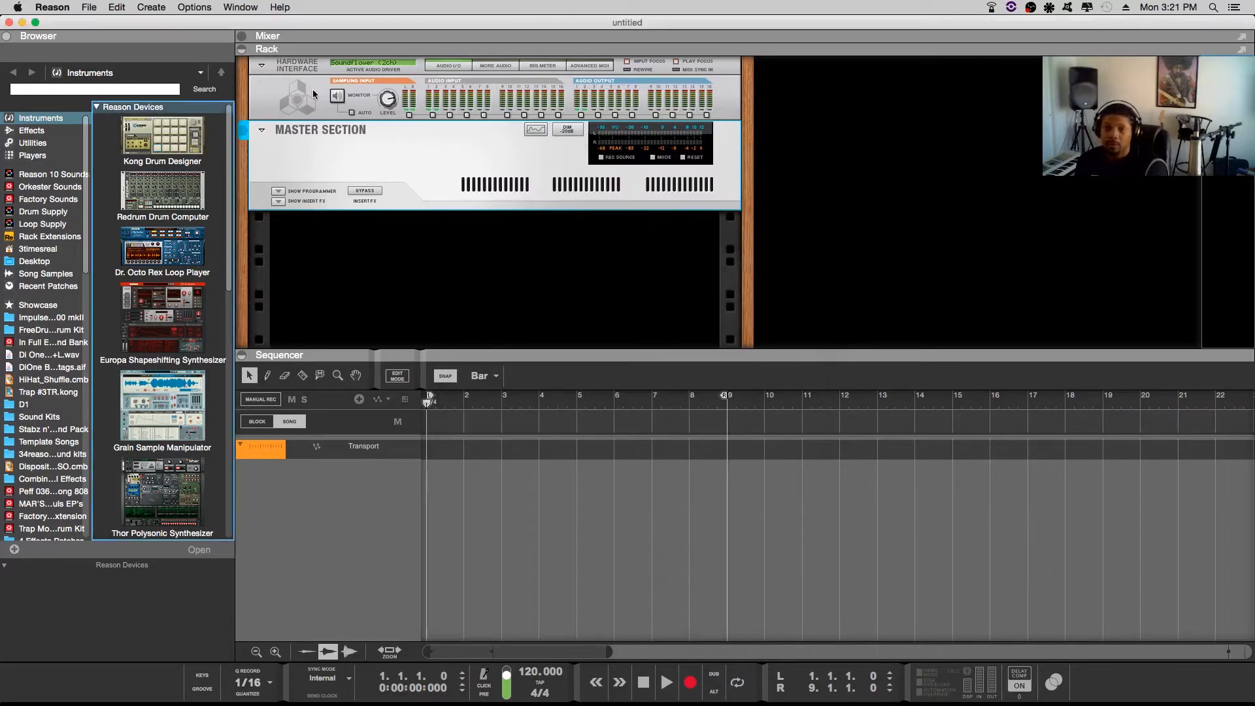
Review the list of installed plugins and their status in the Manage Plugins window
left_click(244, 8)
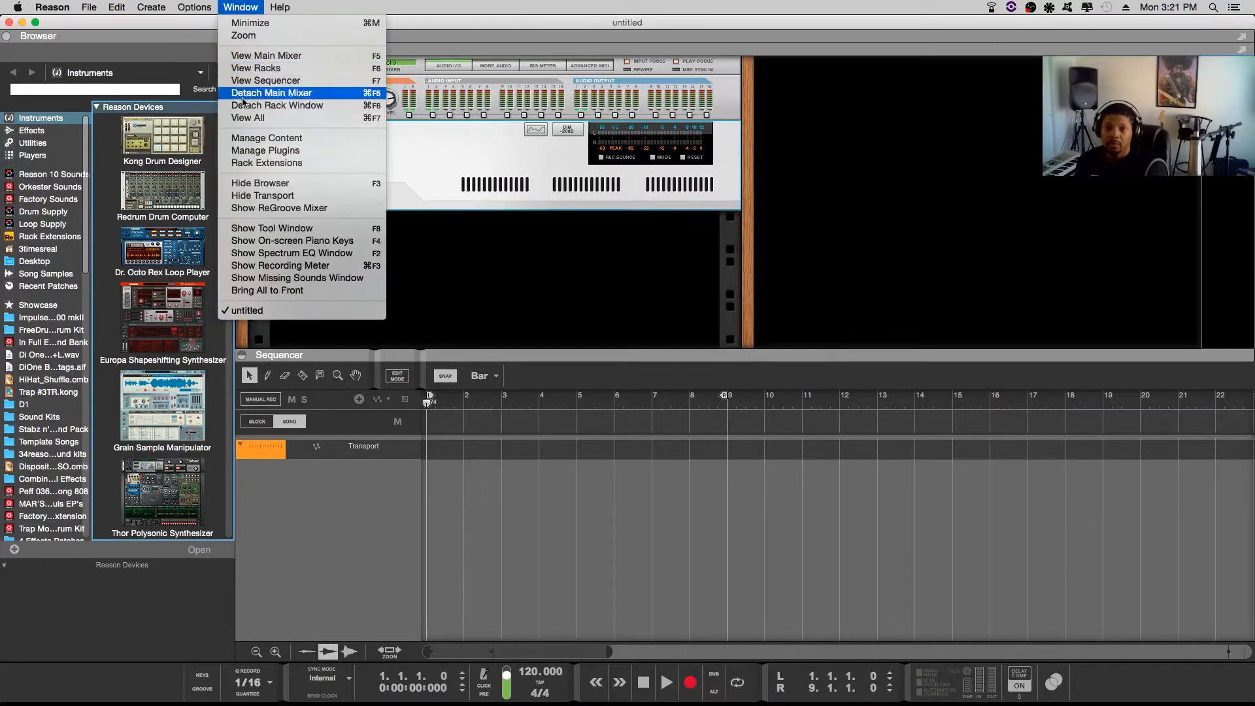
left_click(244, 152)
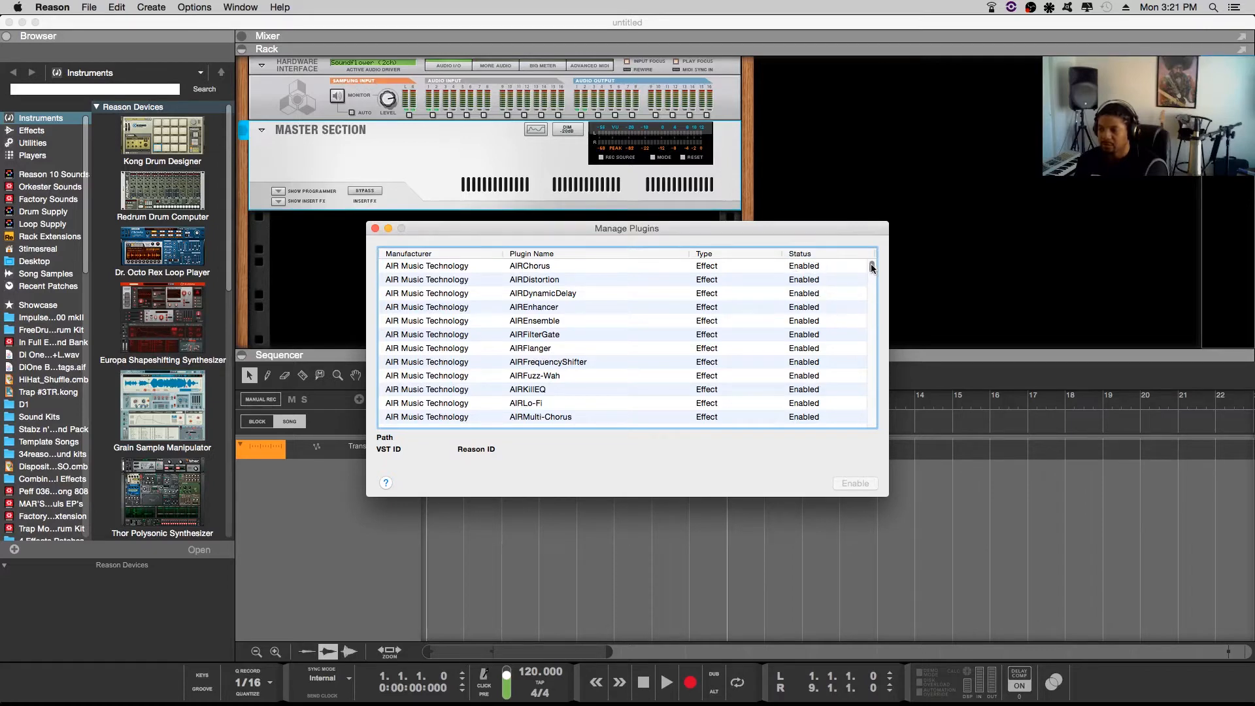
scroll(869, 268, "down", 5)
mouse_move(871, 272)
left_mouse_down()
mouse_move(873, 366)
mouse_move(879, 260)
left_mouse_up()
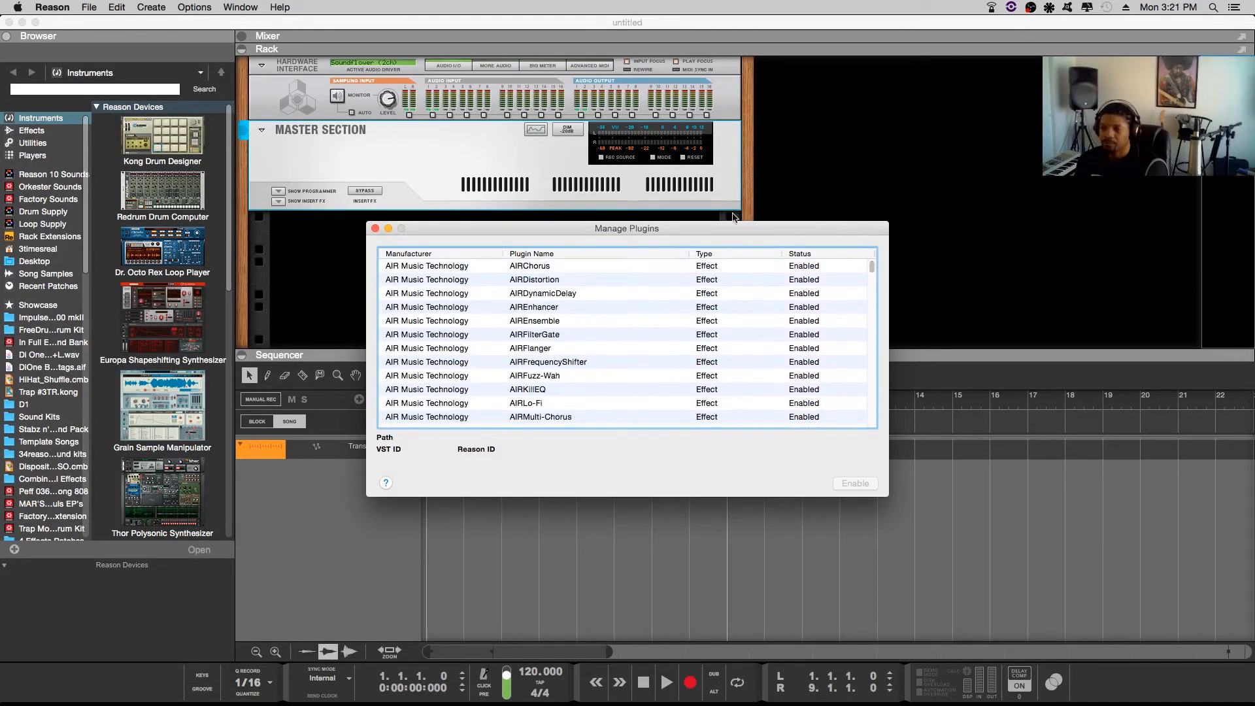
left_click(376, 228)
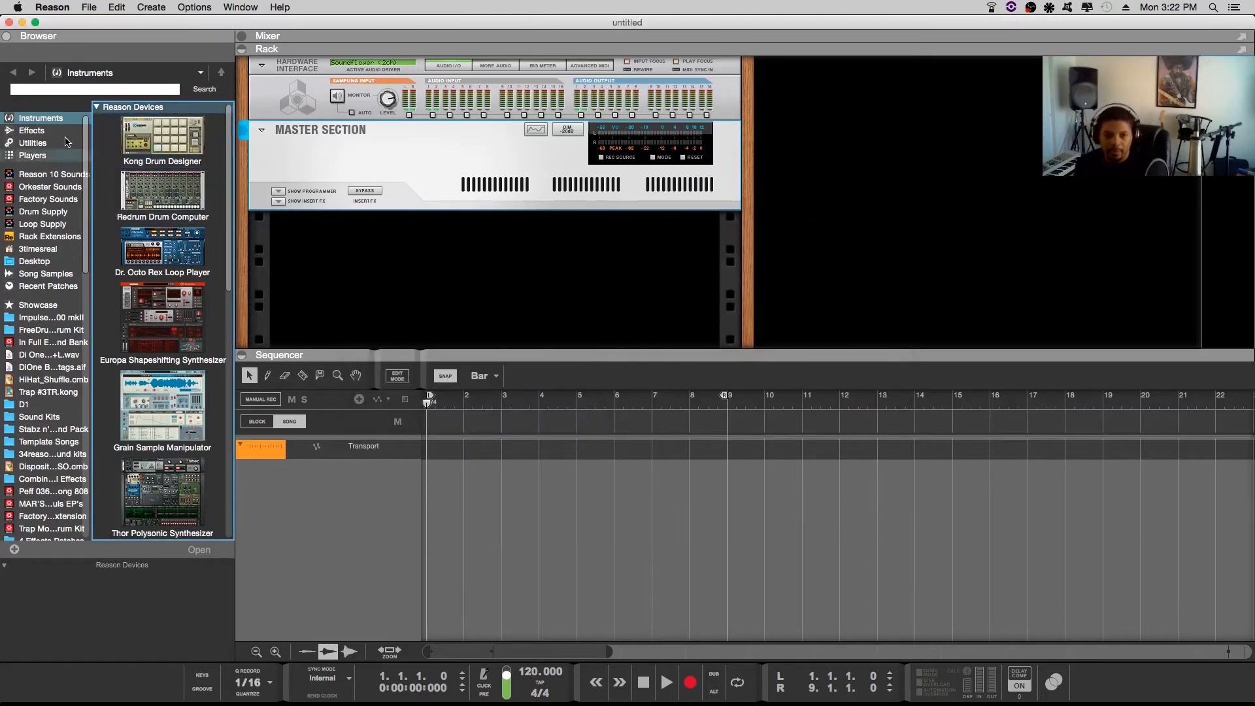
Collapse the Reason Devices group in the instruments browser and expand the AIR Music Technology group
left_click(40, 127)
left_click(40, 122)
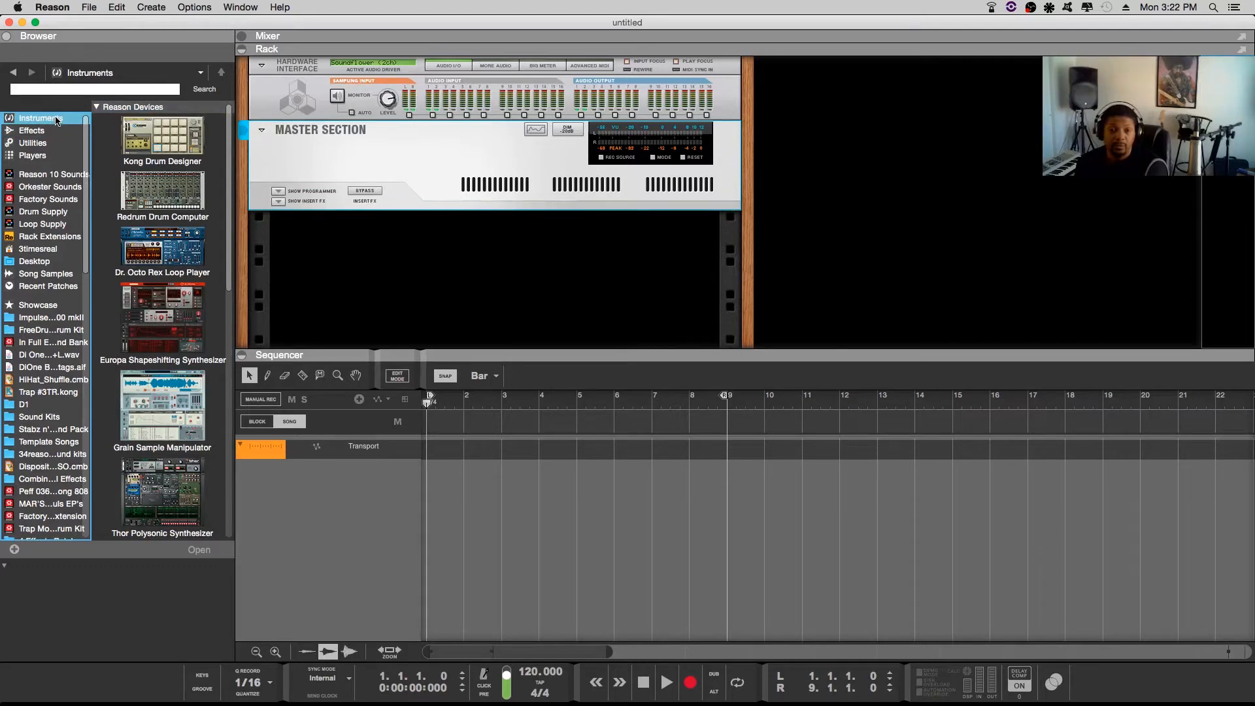
left_click(97, 107)
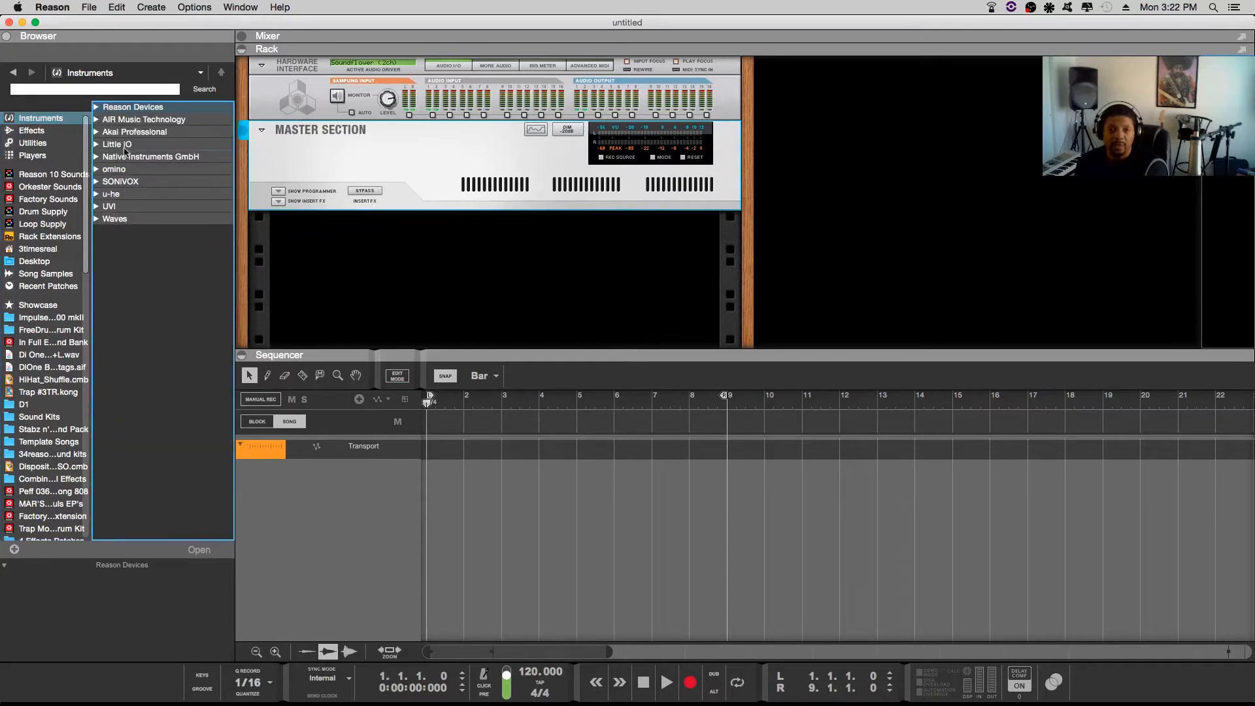
left_click(96, 120)
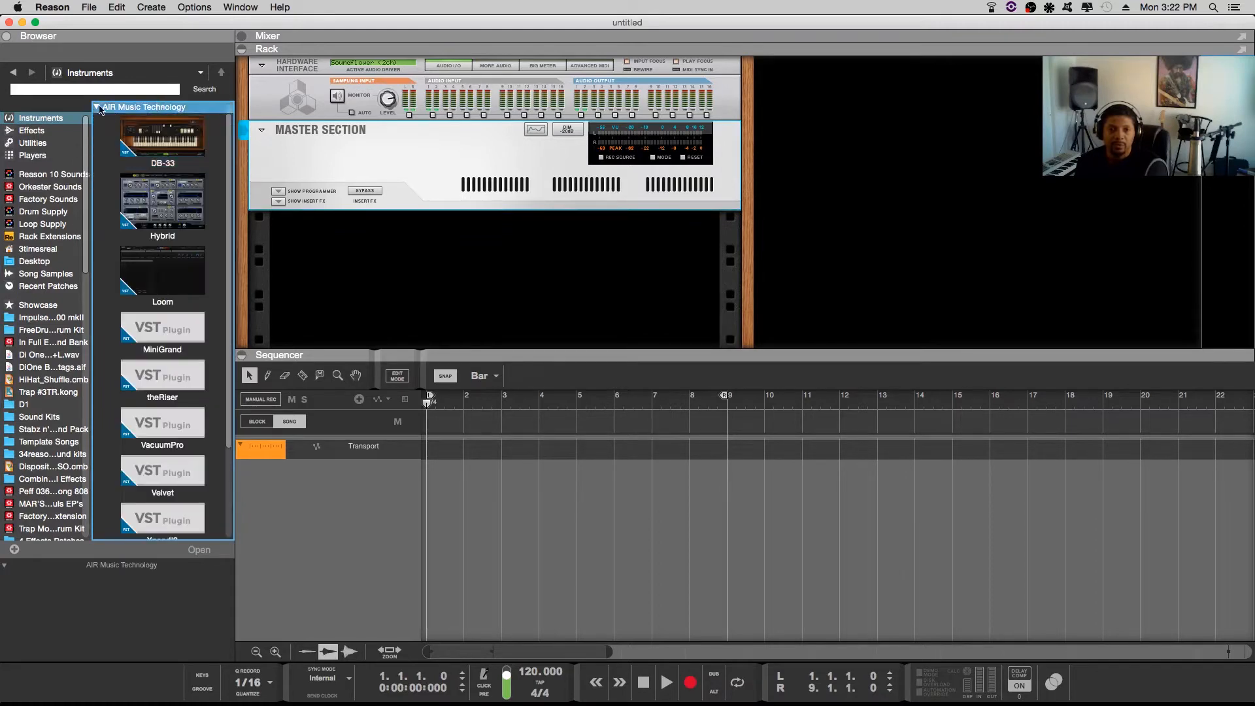
Examine the thumbnails of the DB-33, Hybrid and Loom plugins in the AIR Music Technology group
left_click(191, 222)
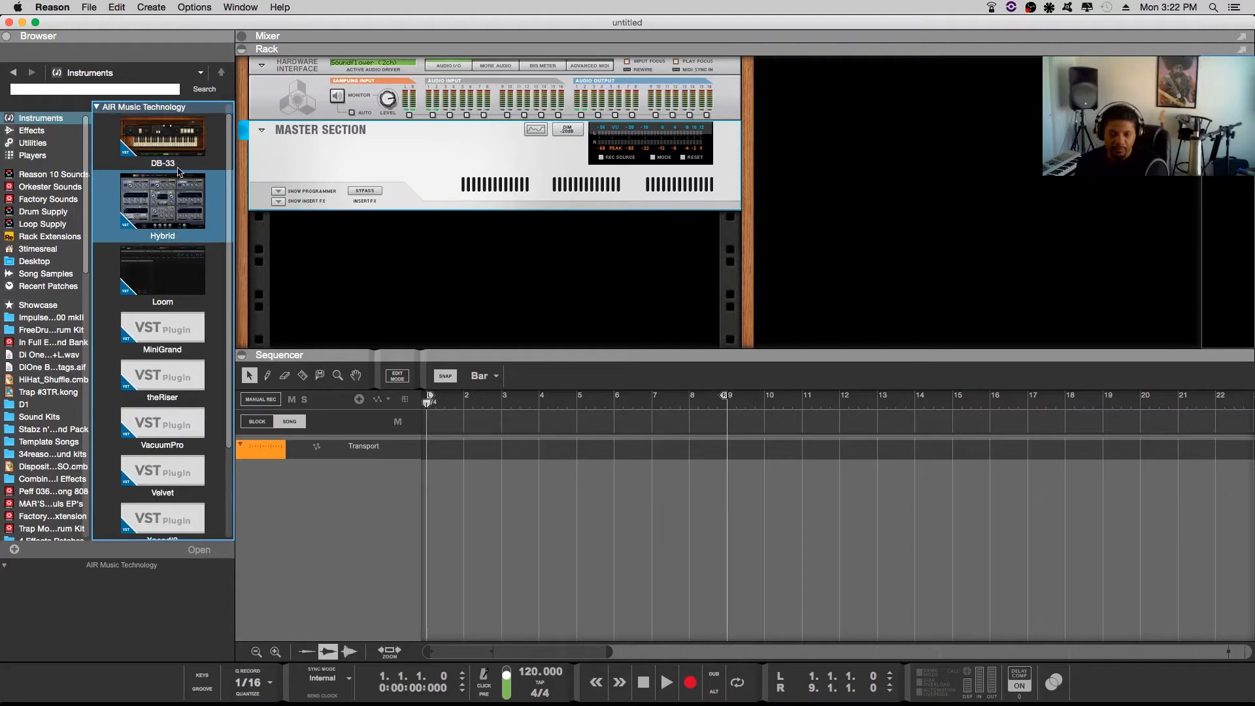
left_click(158, 141)
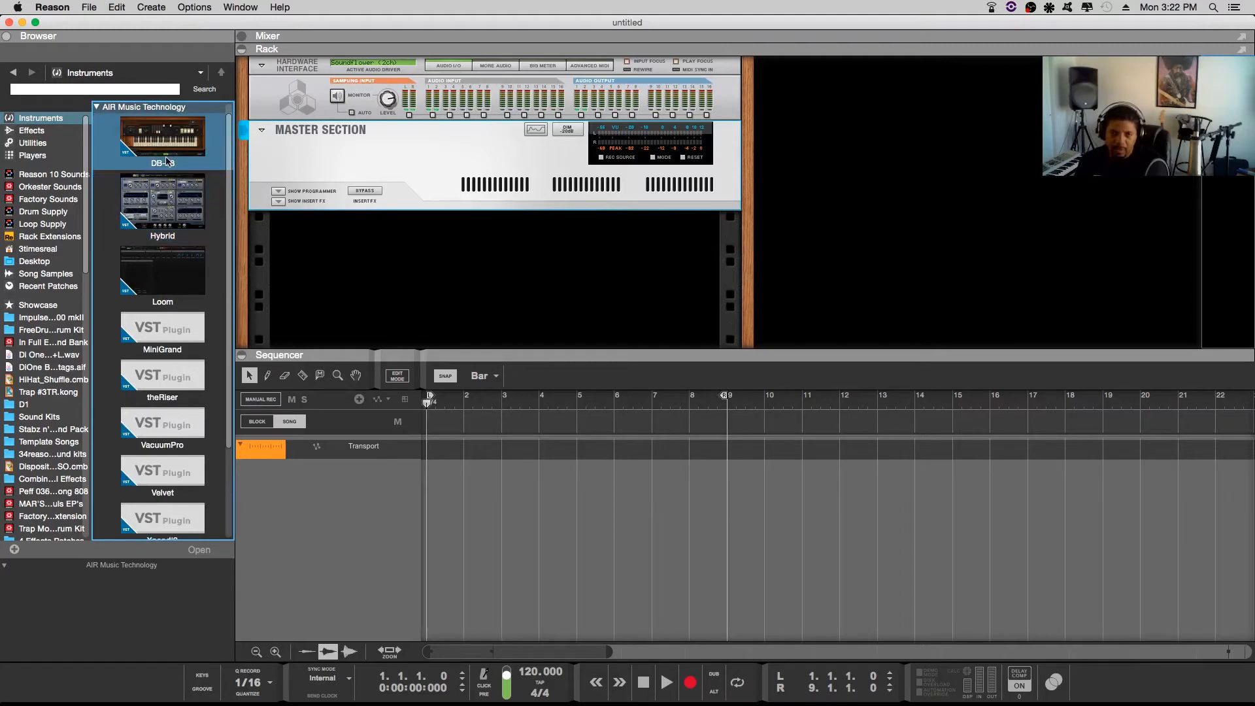
left_click(165, 175)
left_click(149, 151)
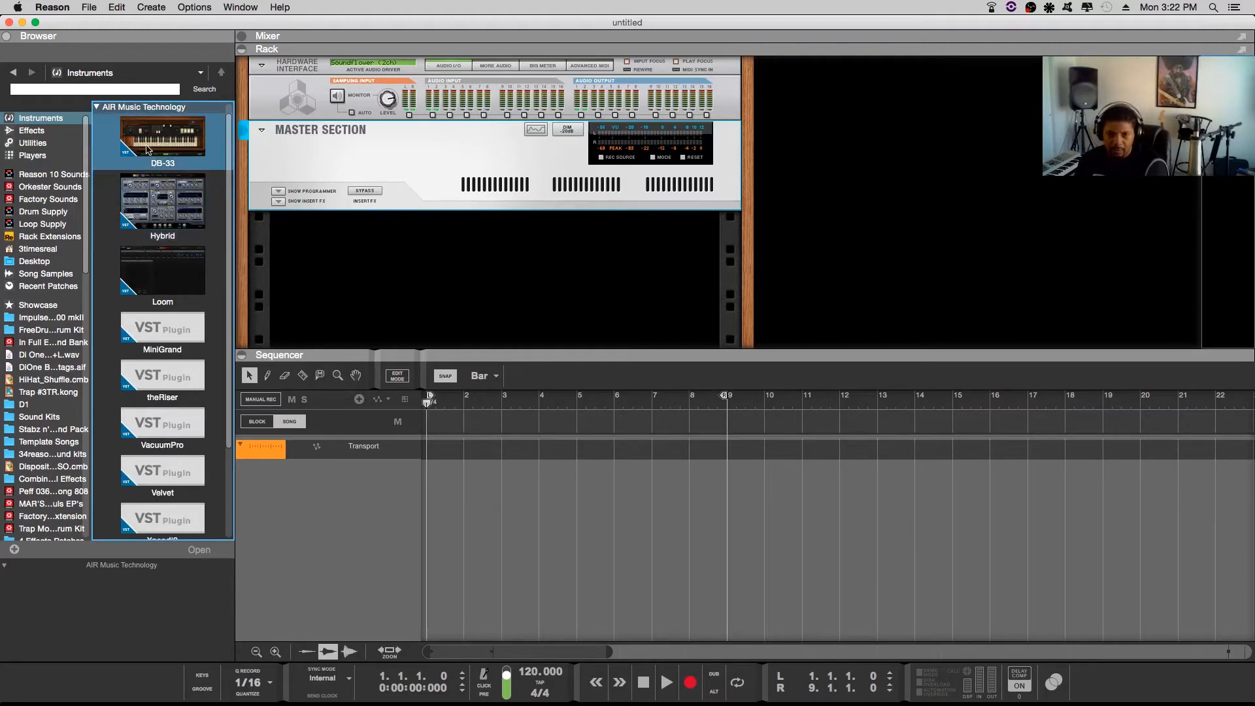
left_click(137, 214)
left_click(161, 156)
left_click(149, 248)
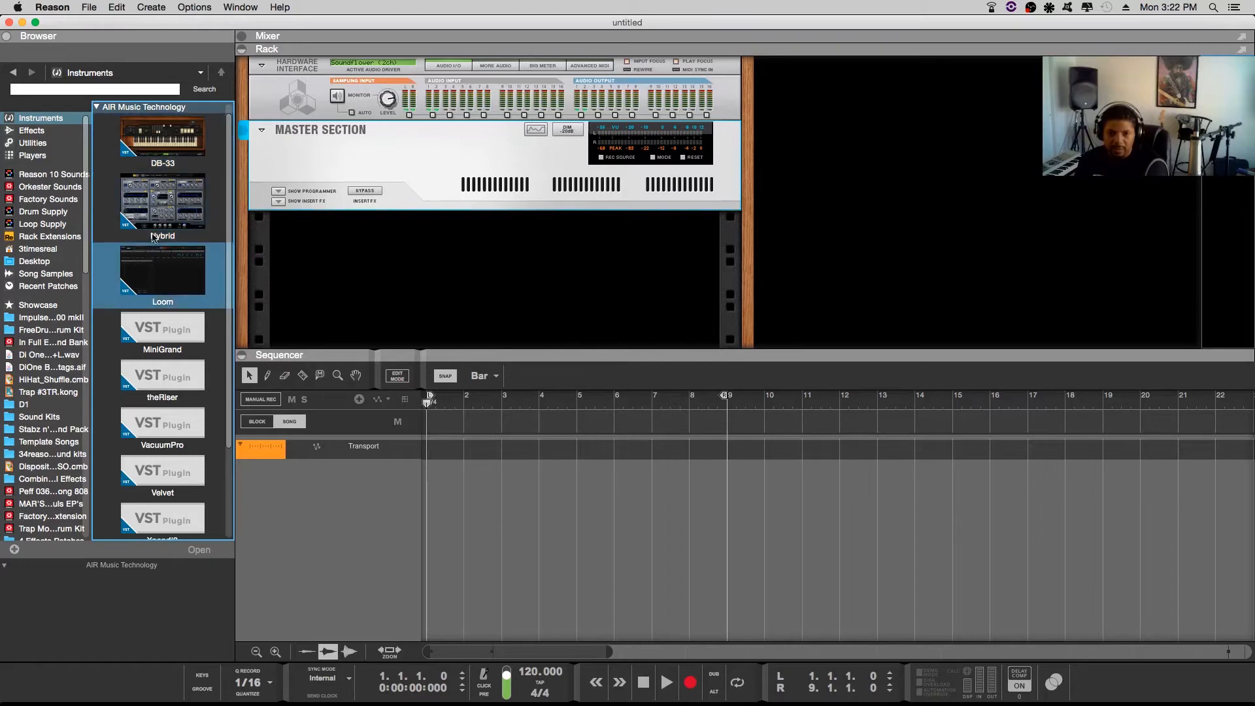
left_click(153, 234)
left_click(158, 141)
left_click(155, 194)
left_click(152, 260)
left_click(155, 234)
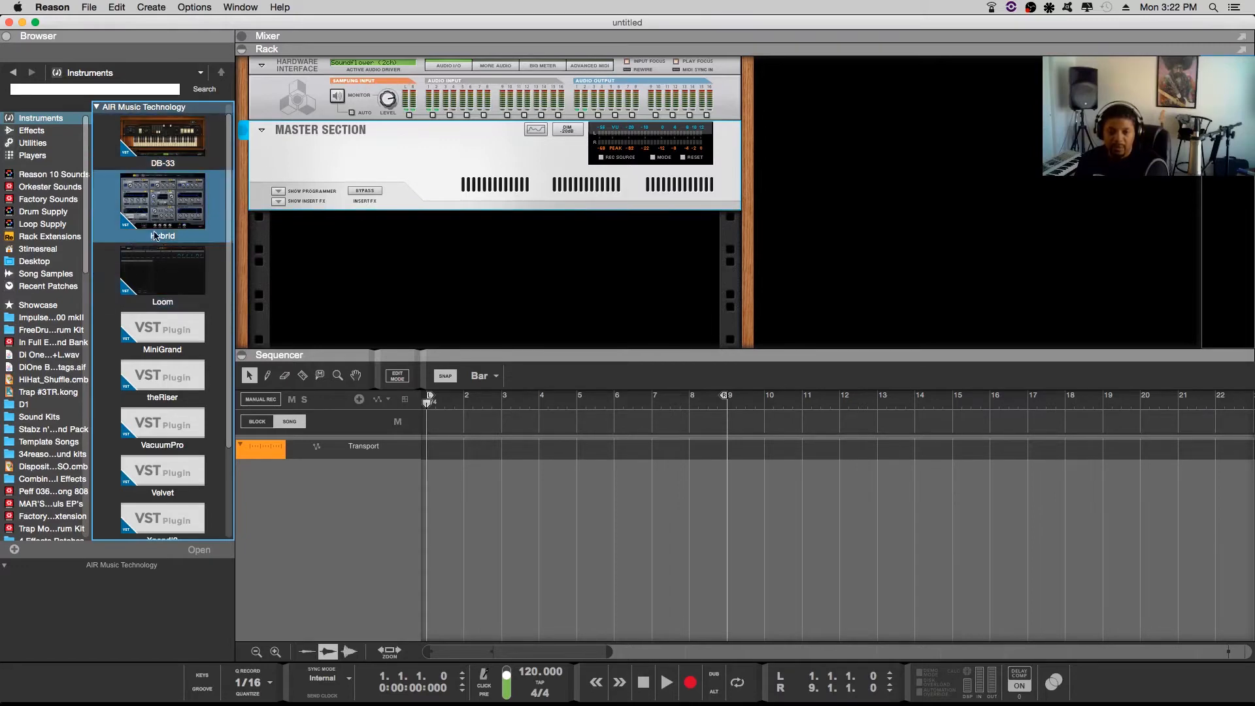
left_click(157, 141)
left_click(154, 196)
left_click(152, 262)
left_click(157, 144)
left_click(145, 186)
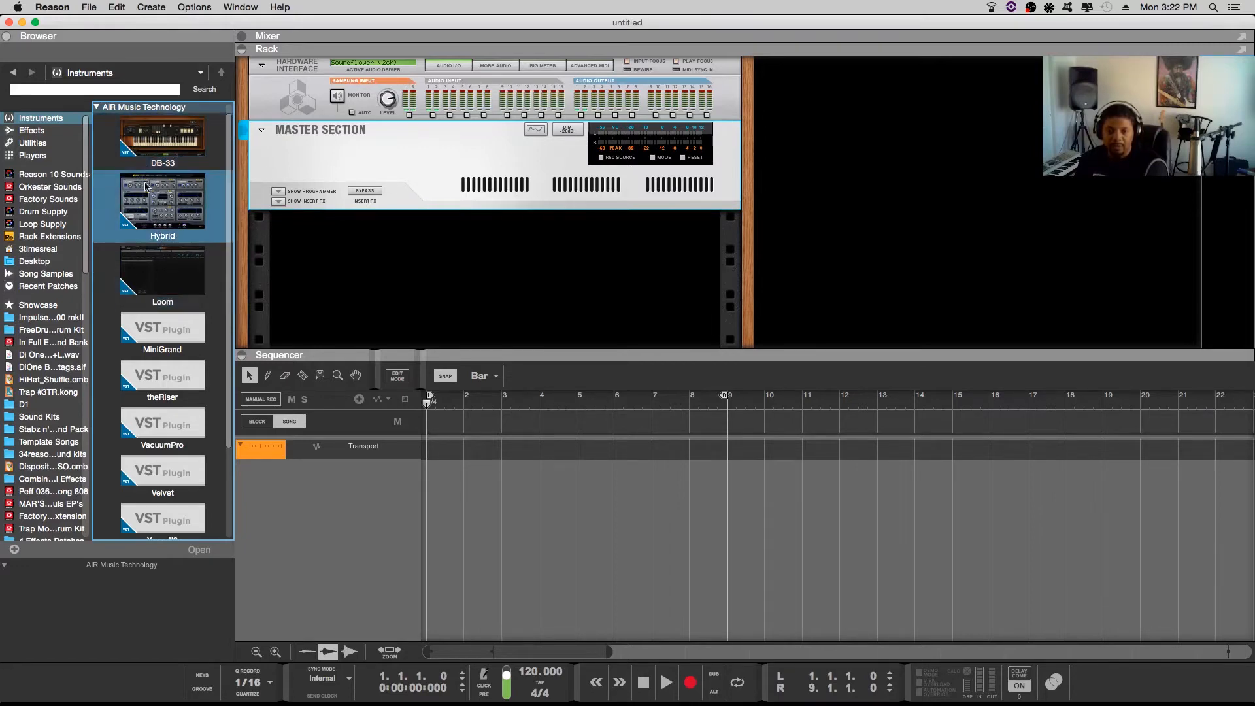
left_click(169, 139)
left_click(157, 196)
left_click(155, 153)
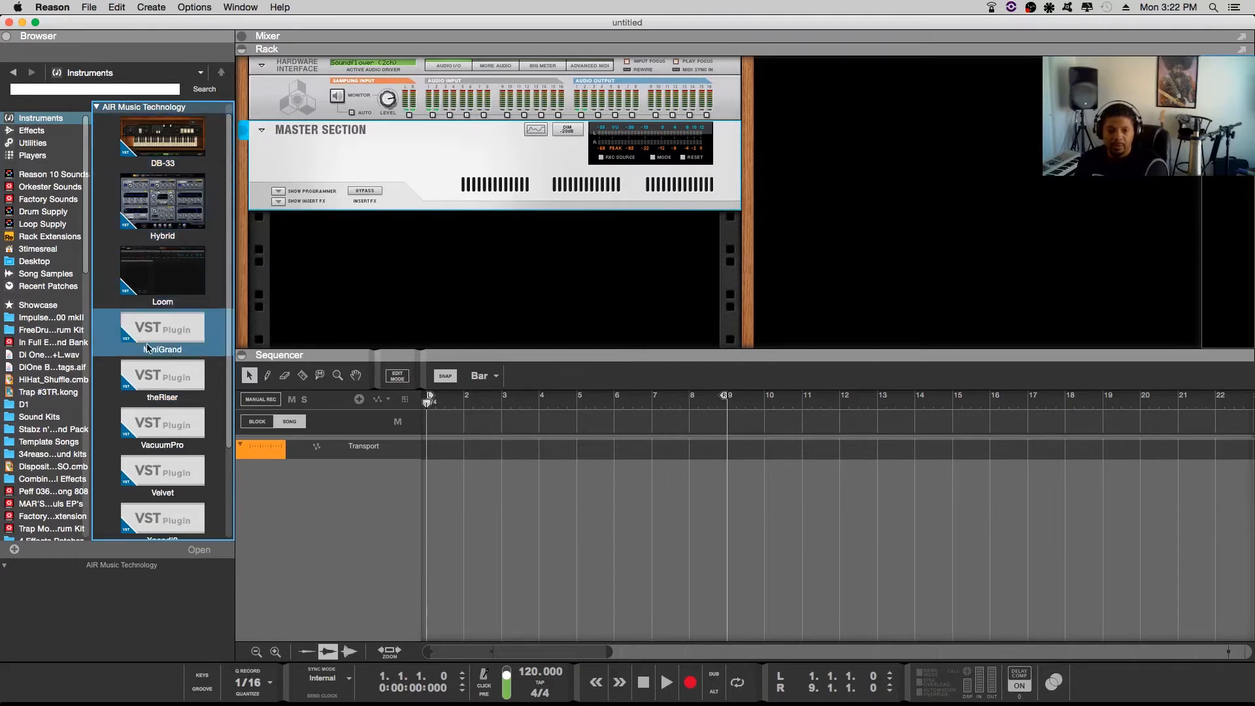
Add the MiniGrand VST instrument from AIR Music Technology to the rack below the Master Section
scroll(175, 379, "down", 2)
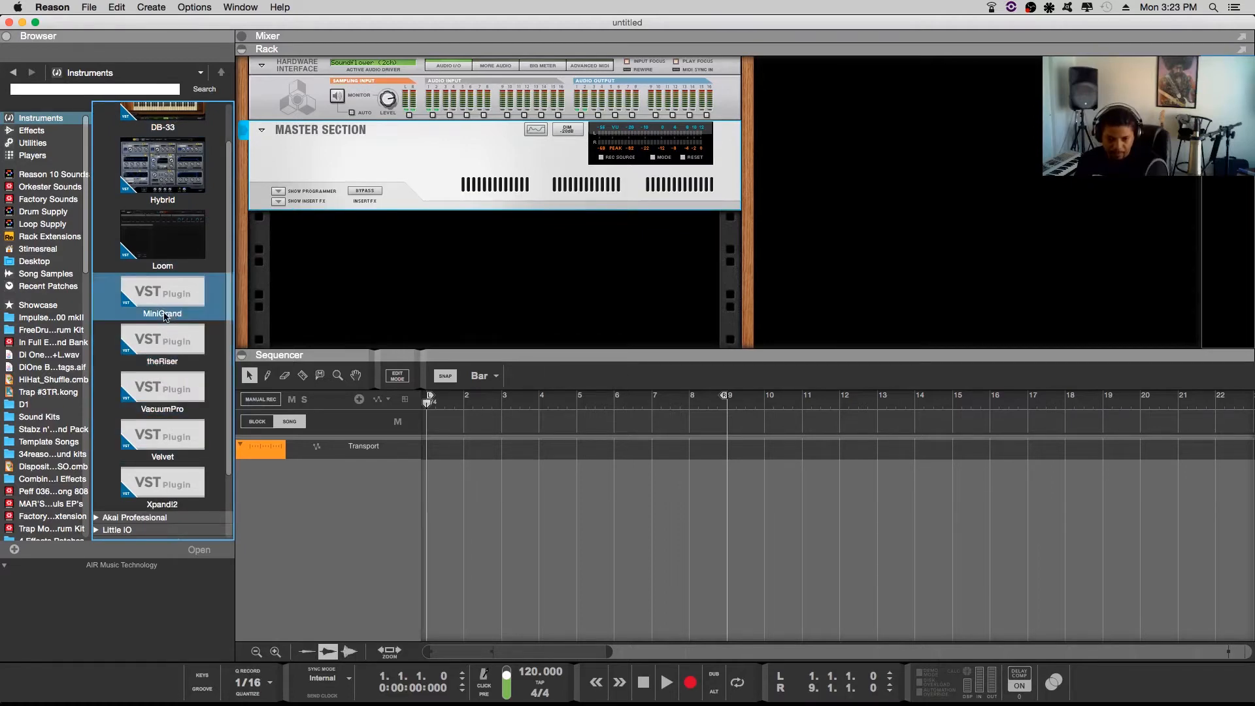
left_click_drag(165, 314, 400, 251)
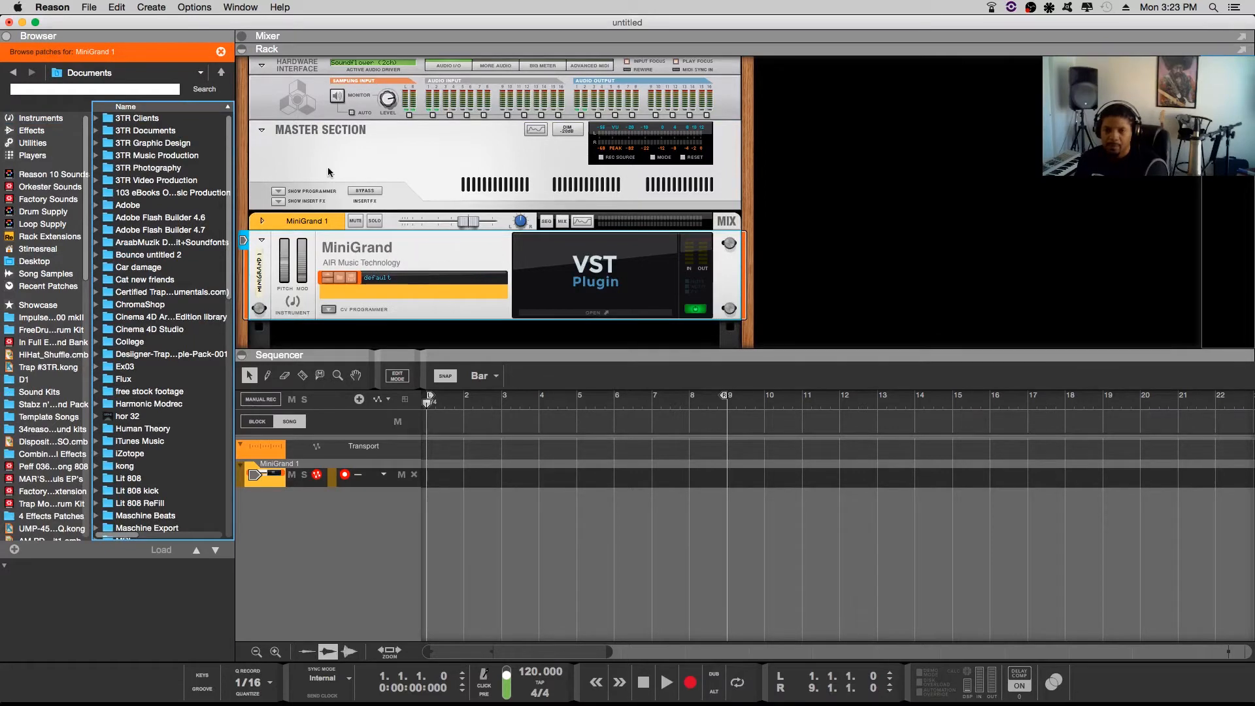
Add a Kong Drum Designer from the Reason Devices instruments to the rack below MiniGrand
left_click(26, 120)
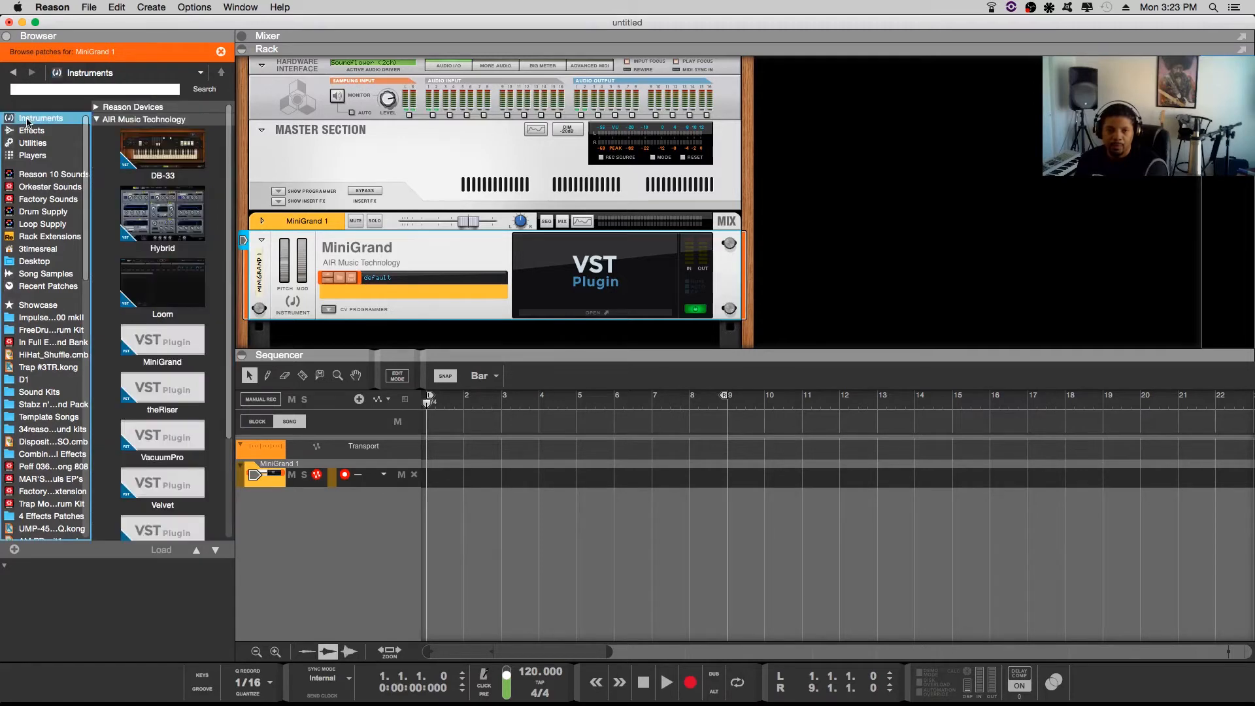
left_click(98, 120)
left_click(97, 106)
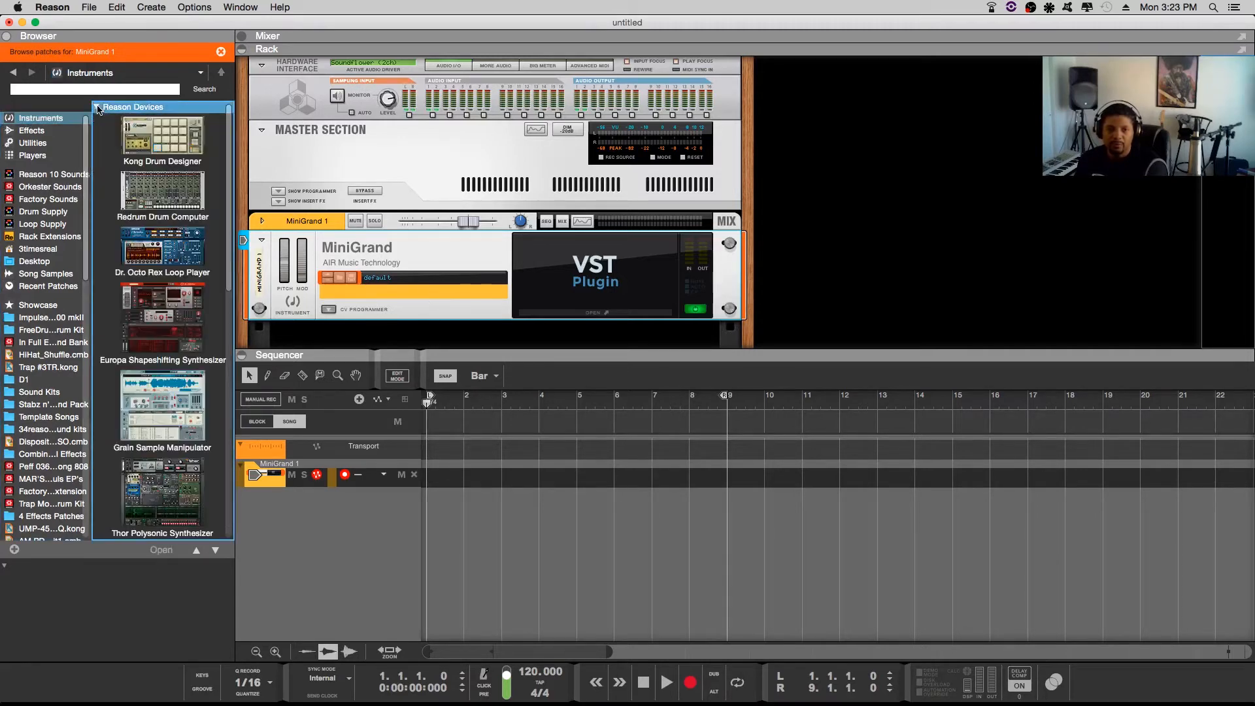
mouse_move(170, 144)
left_mouse_down()
mouse_move(275, 186)
mouse_move(346, 326)
left_mouse_up()
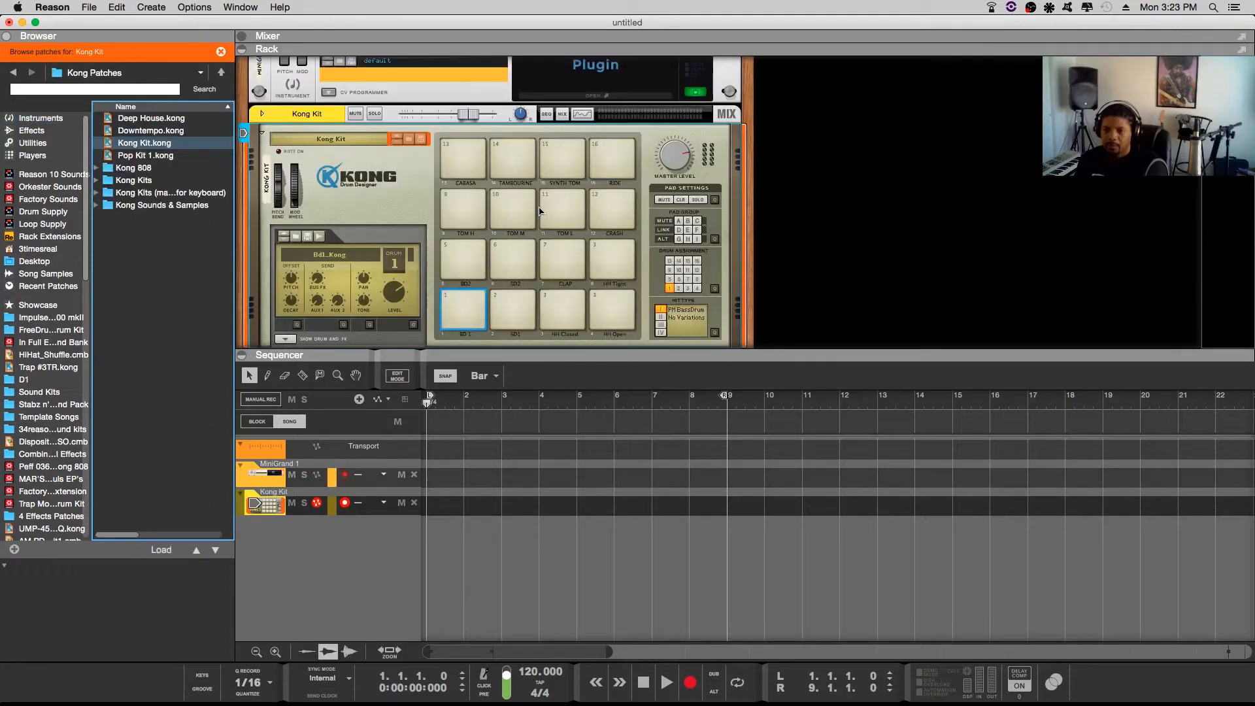
Audition several Kong drum pads and delete the whole Kong device group, including its track and channel
left_click(477, 173)
left_click(475, 213)
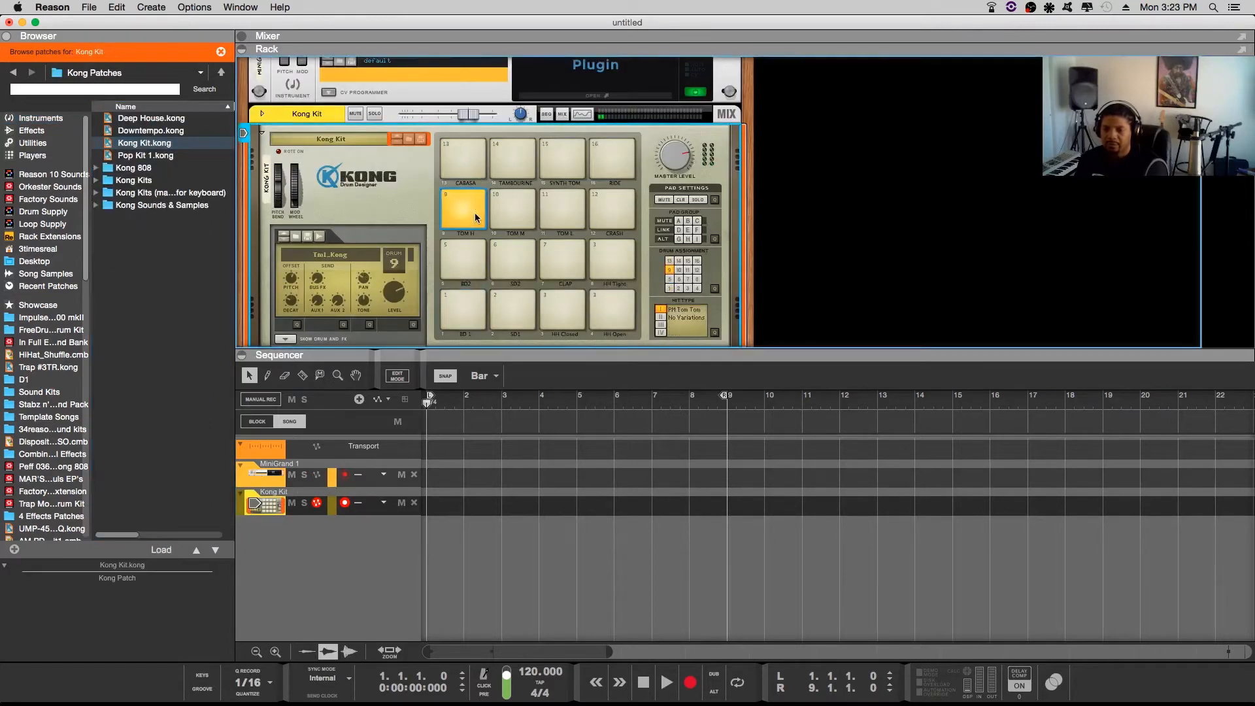
left_click(512, 211)
left_click(517, 165)
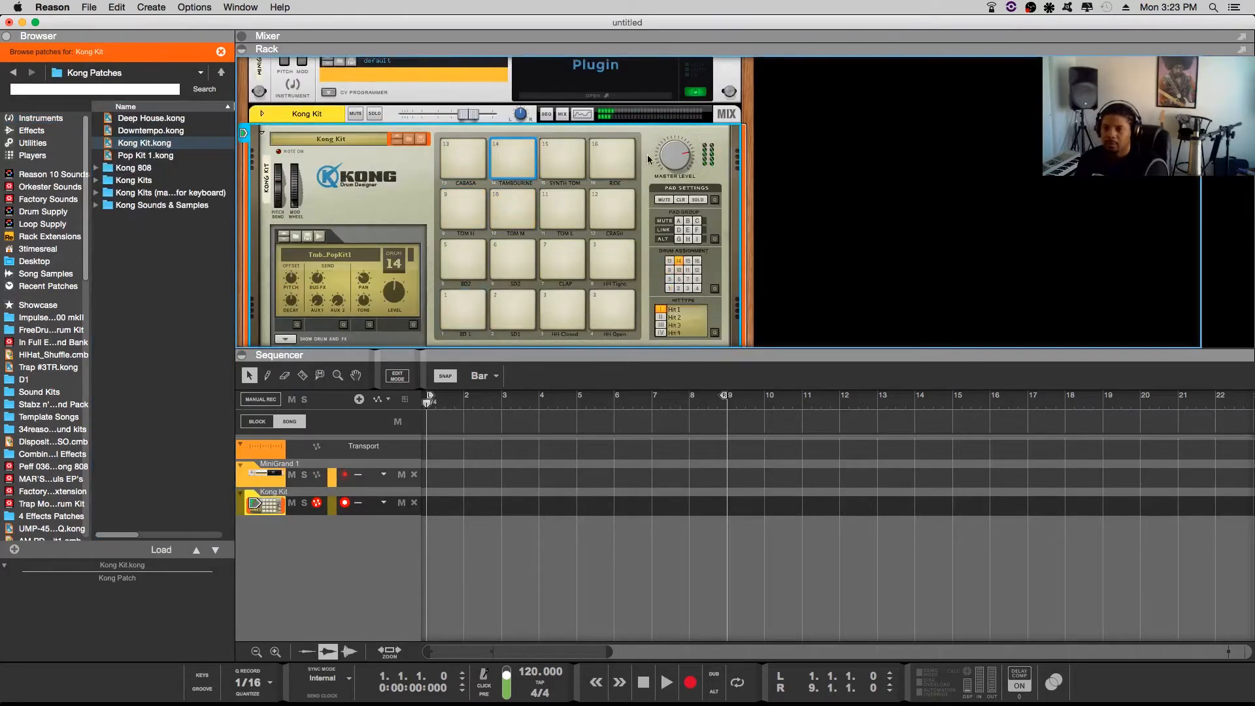
key("Delete")
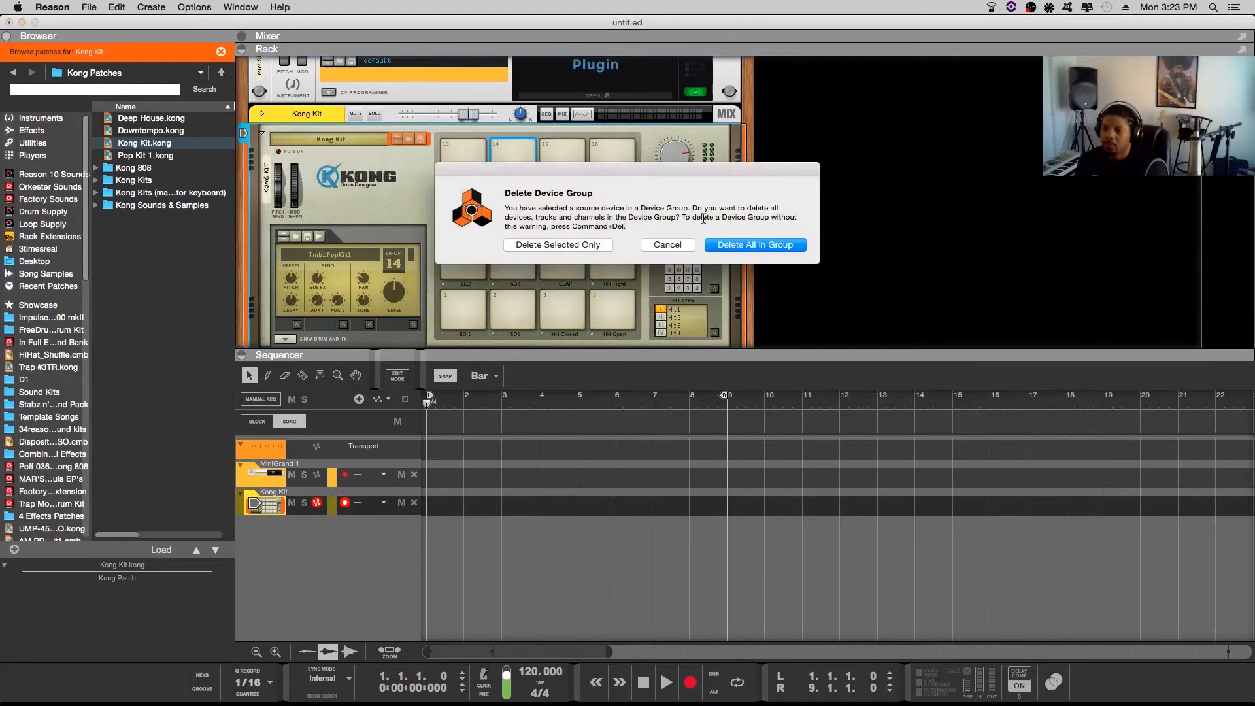
left_click(733, 241)
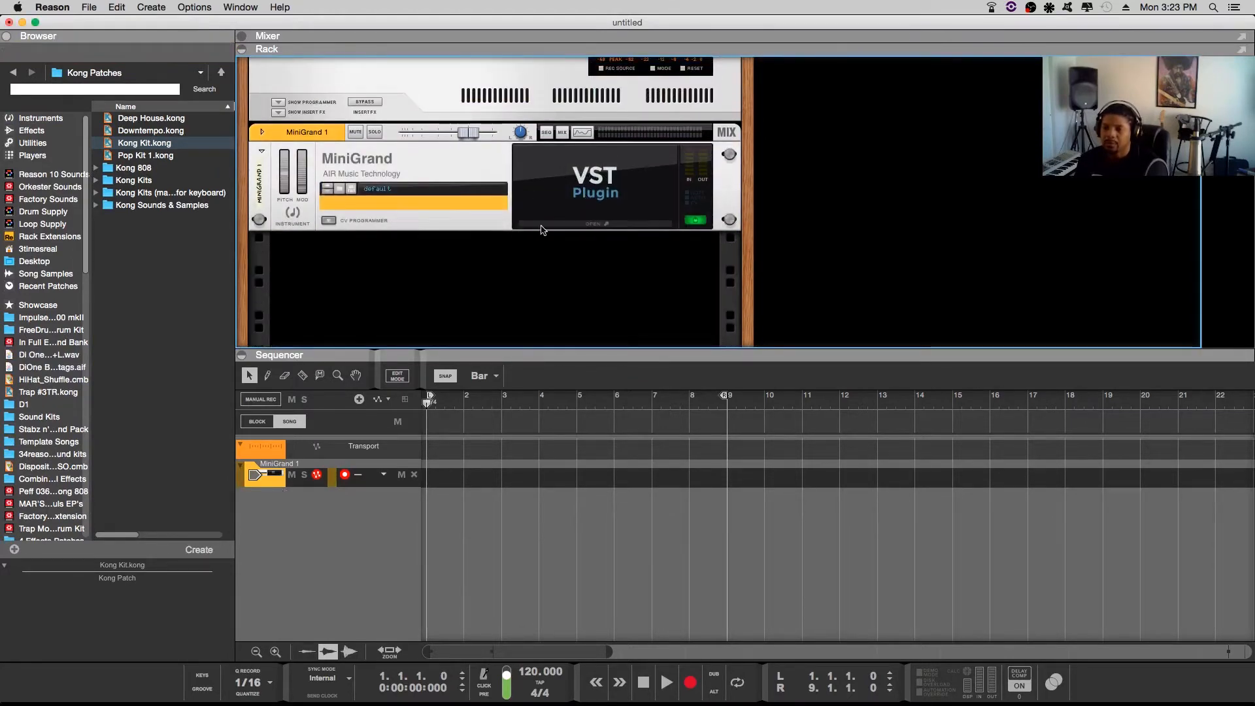
Open the MiniGrand plugin window, set it to keep open, and move it clear of the rack device
left_click(595, 225)
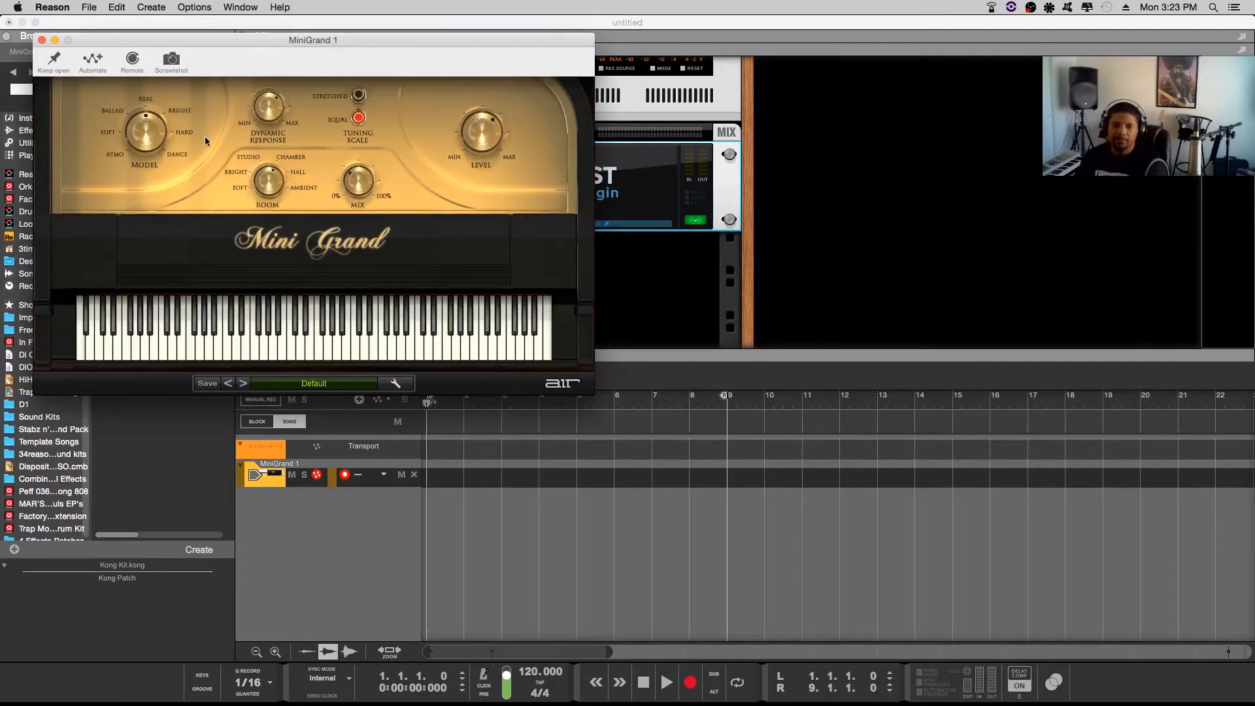
left_click_drag(215, 41, 738, 104)
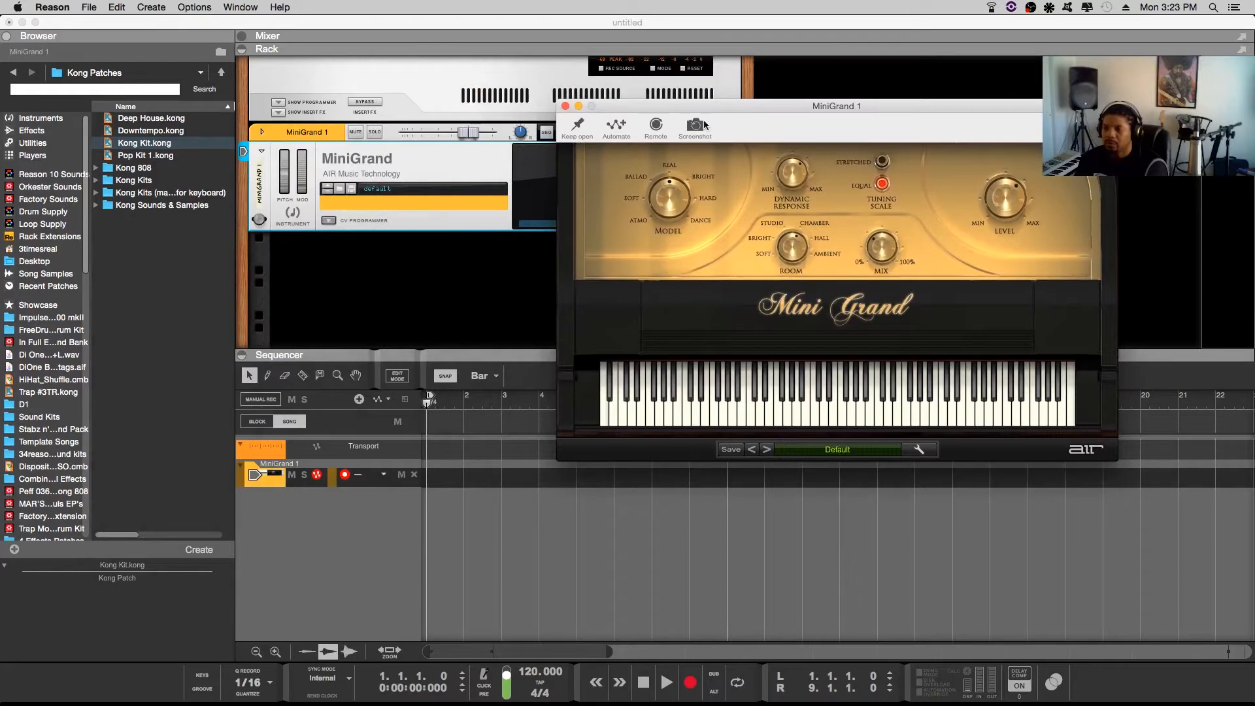
left_click(578, 128)
left_click_drag(628, 106, 766, 40)
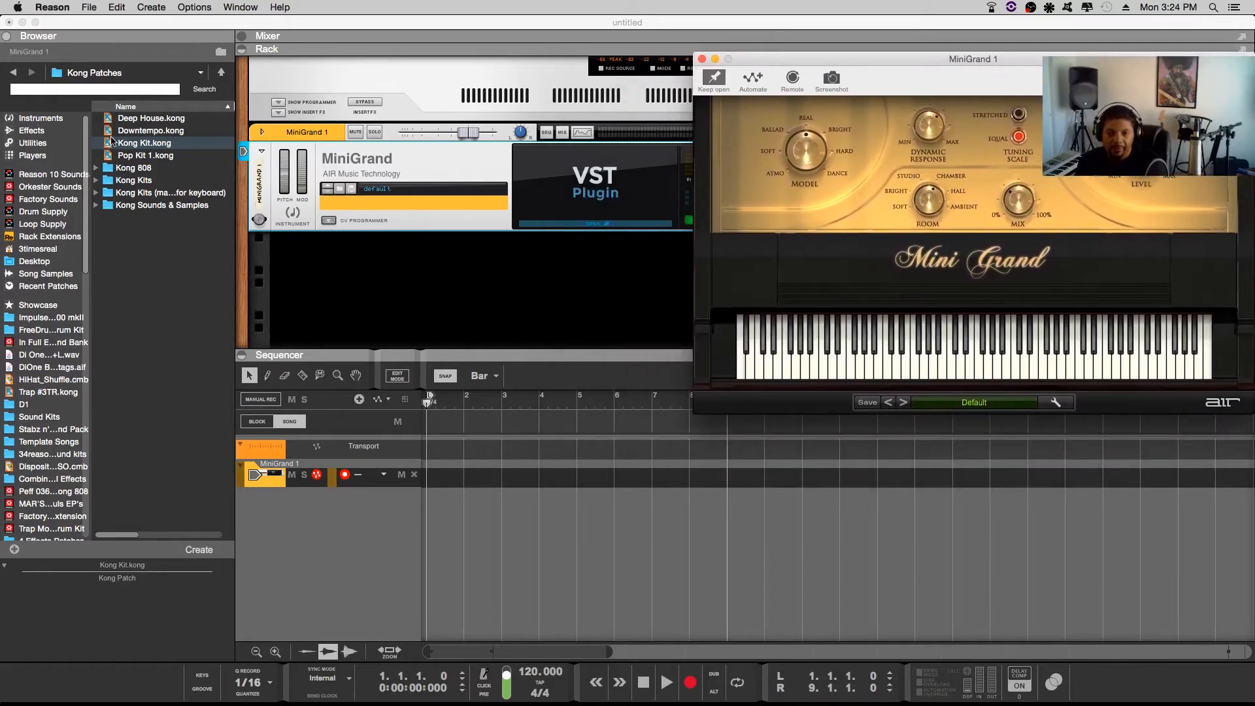
Add the Velvet VST instrument from AIR Music Technology to the rack below MiniGrand
left_click(52, 121)
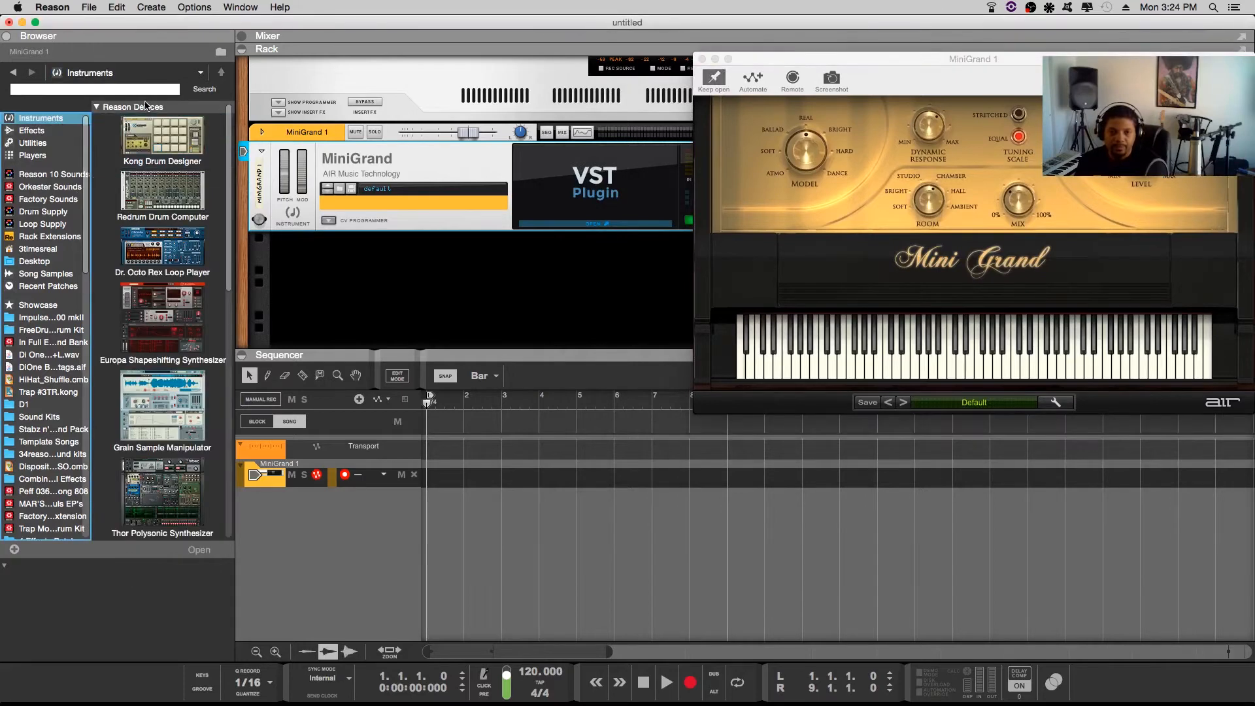
left_click(98, 109)
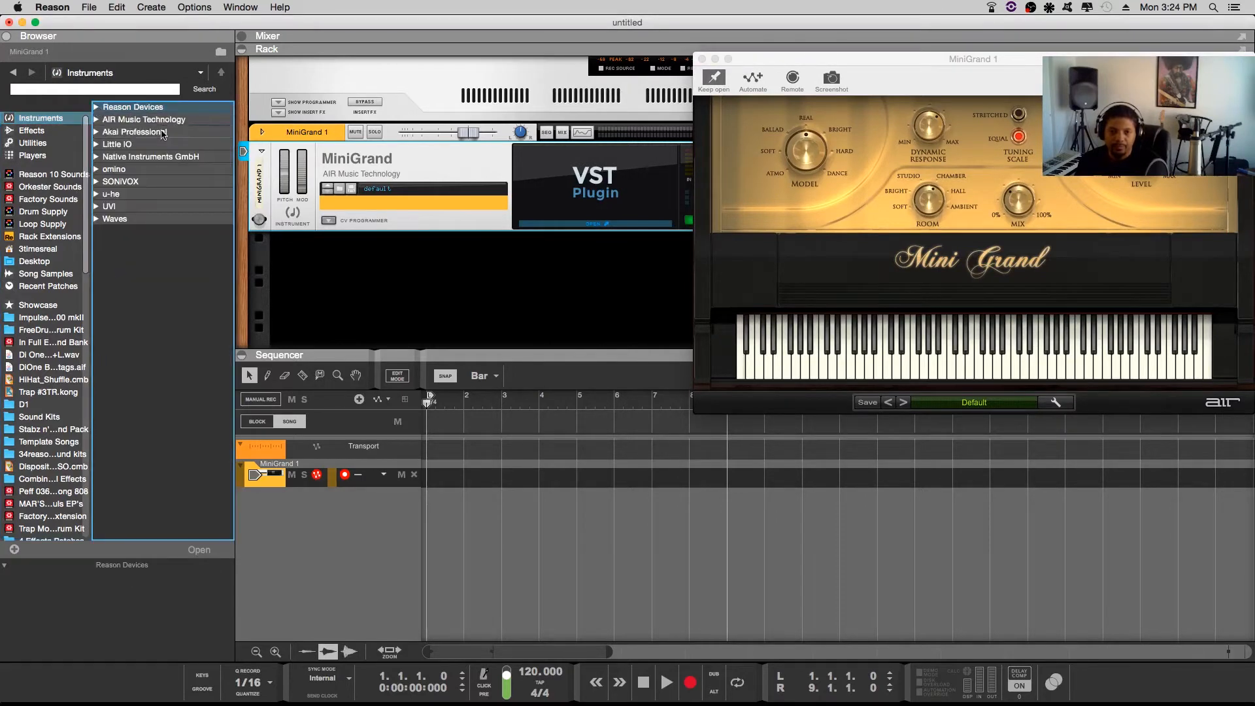
left_click(102, 122)
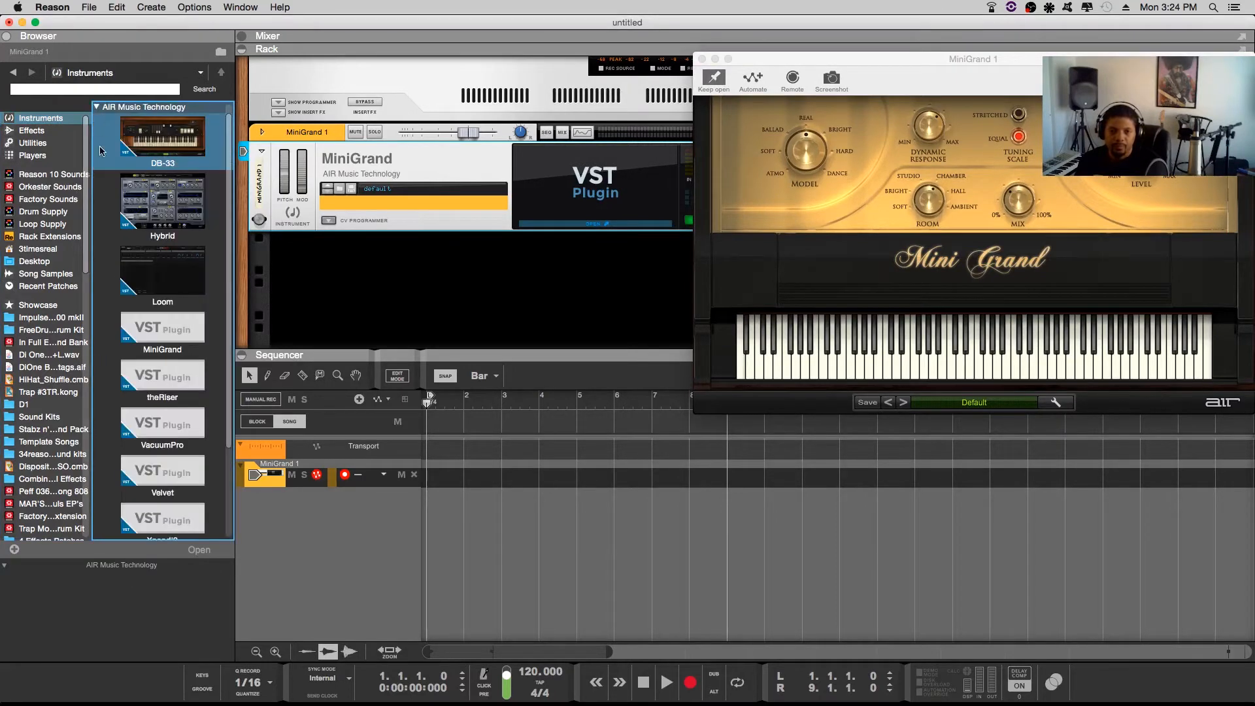
scroll(99, 274, "down", 3)
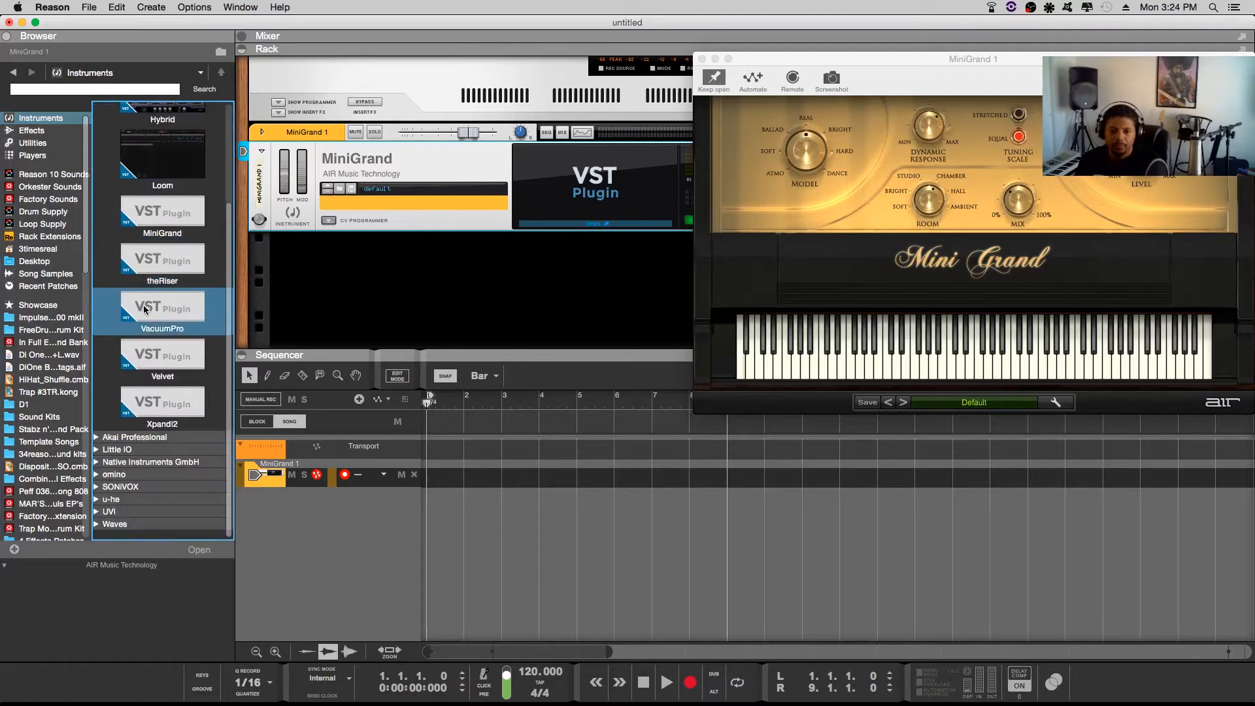
left_click_drag(154, 356, 371, 265)
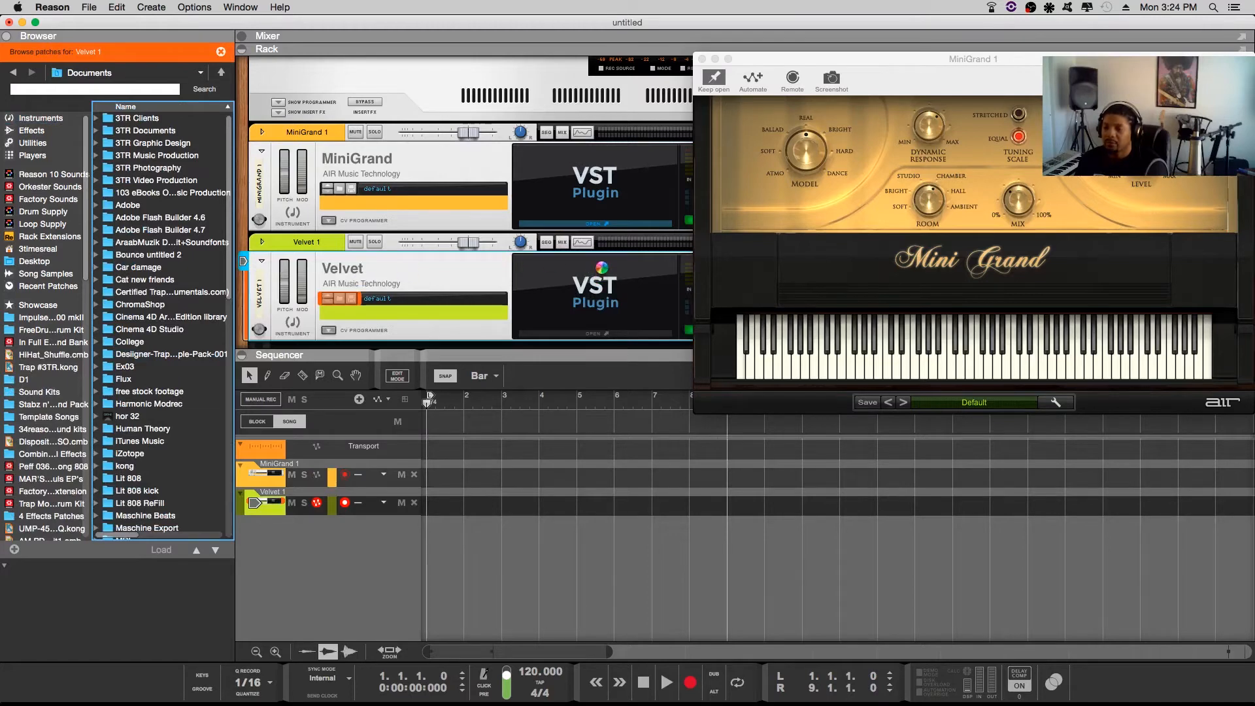
Open the Velvet plugin window and arrange it side by side with the MiniGrand window below the rack devices
left_click_drag(818, 55, 891, 41)
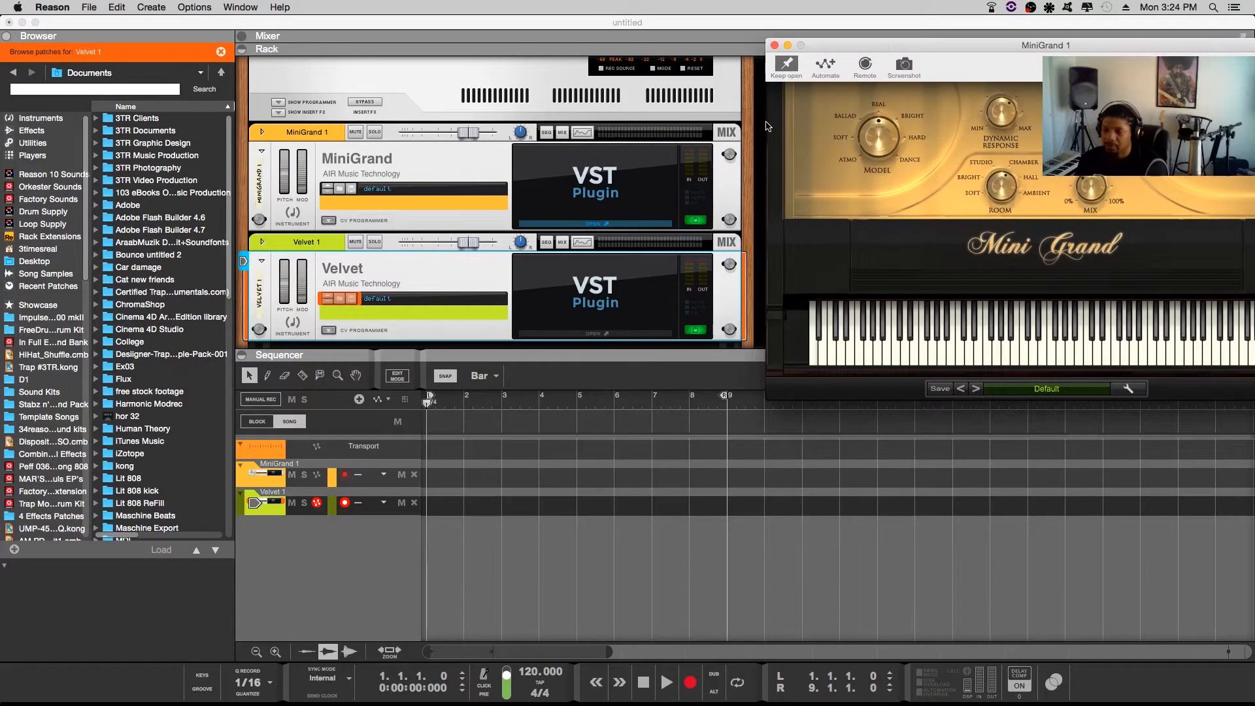
left_click(581, 334)
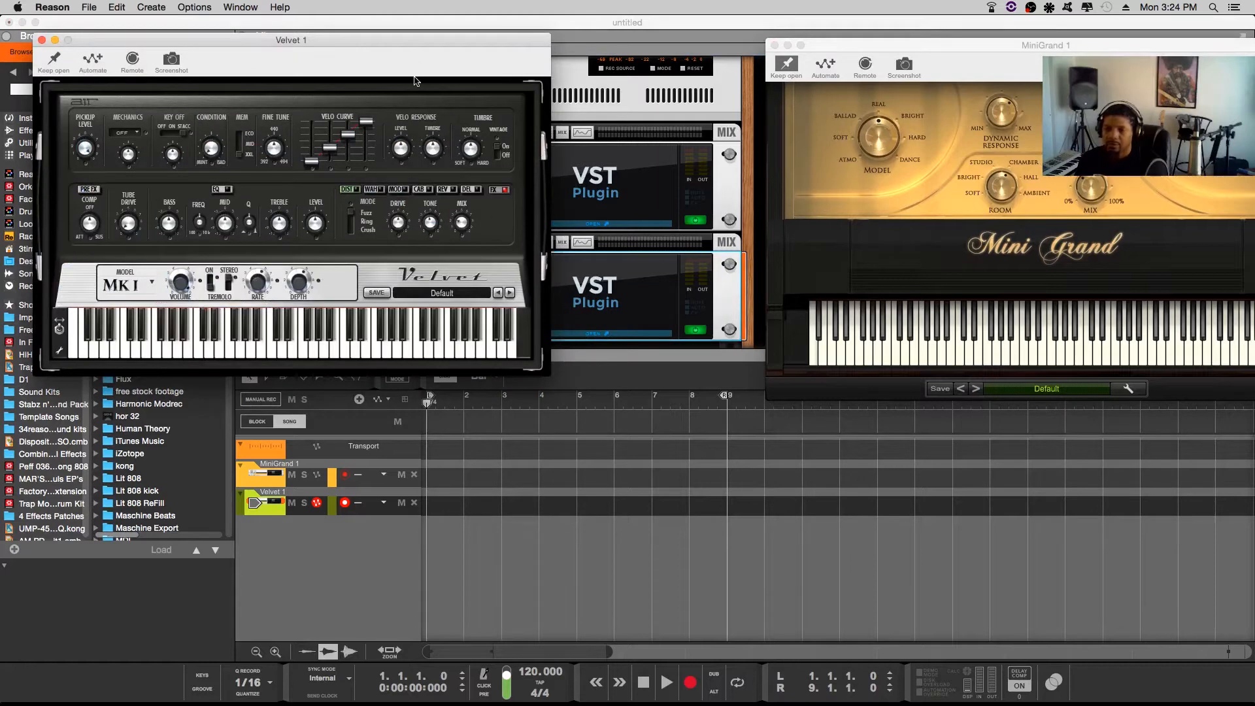
left_click_drag(410, 42, 599, 26)
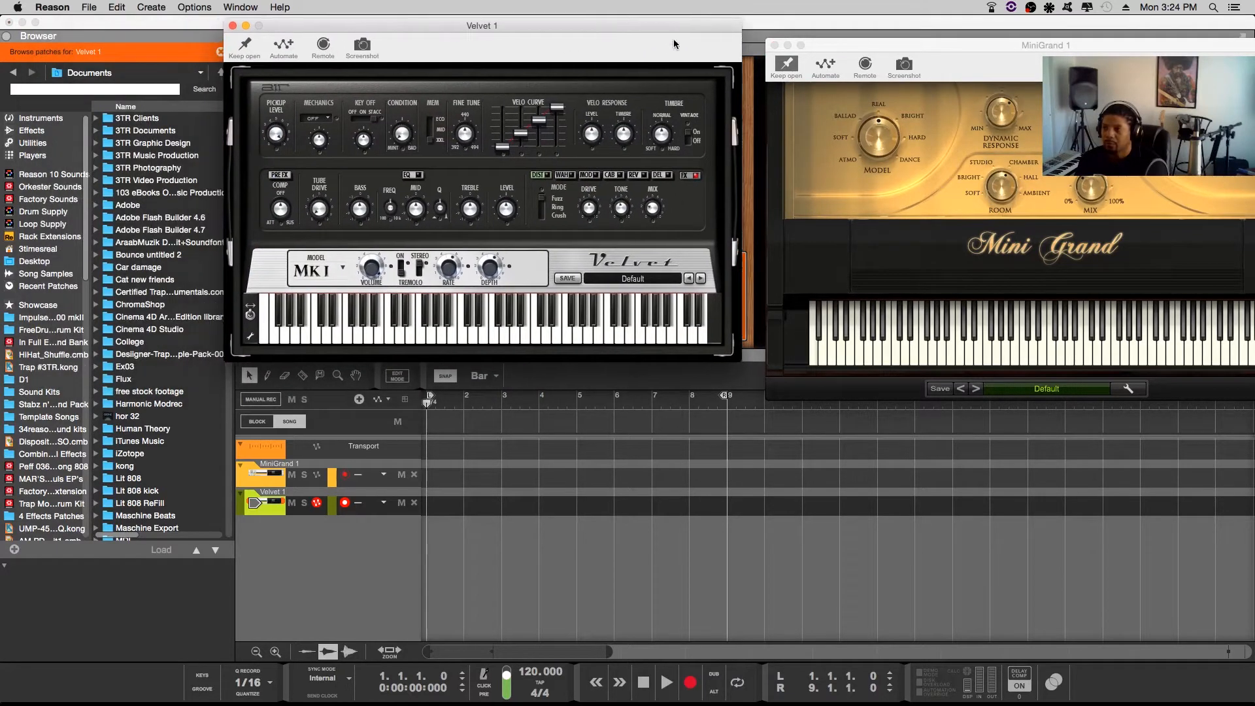
left_click_drag(829, 48, 742, 302)
left_click_drag(555, 26, 475, 299)
left_click_drag(764, 295, 750, 293)
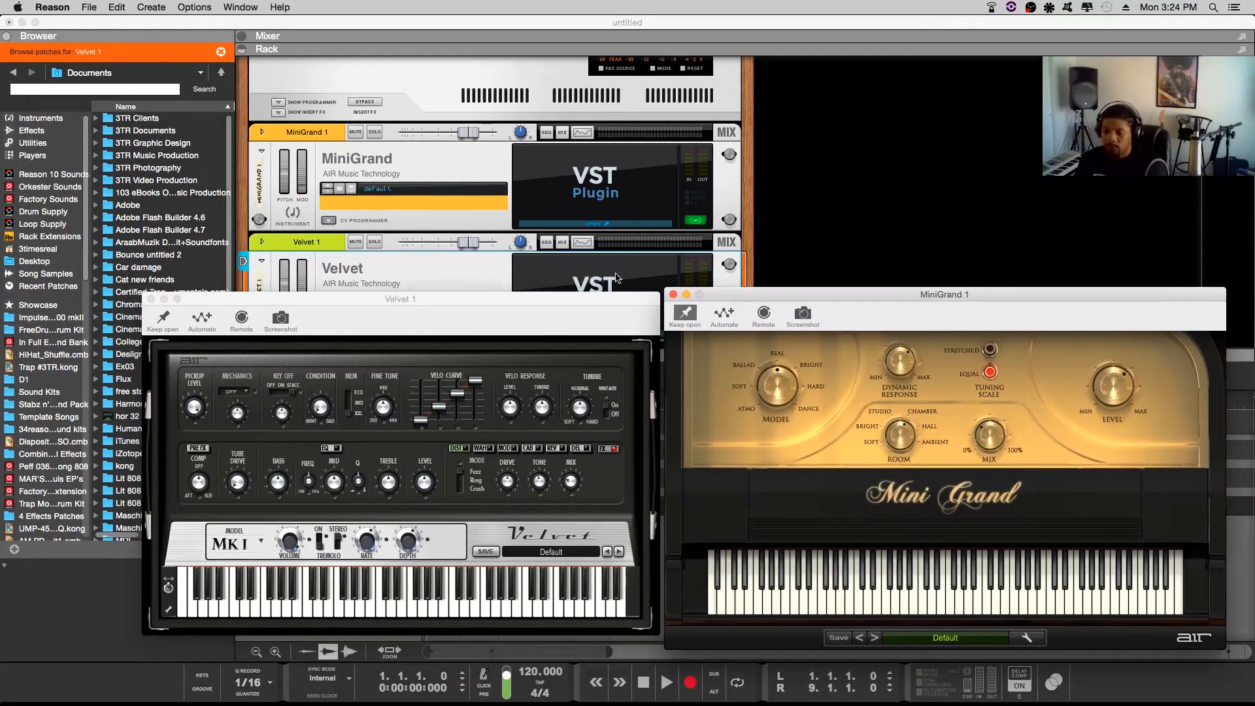
Turn off Keep open for the MiniGrand window and close both plugin windows
left_click(687, 311)
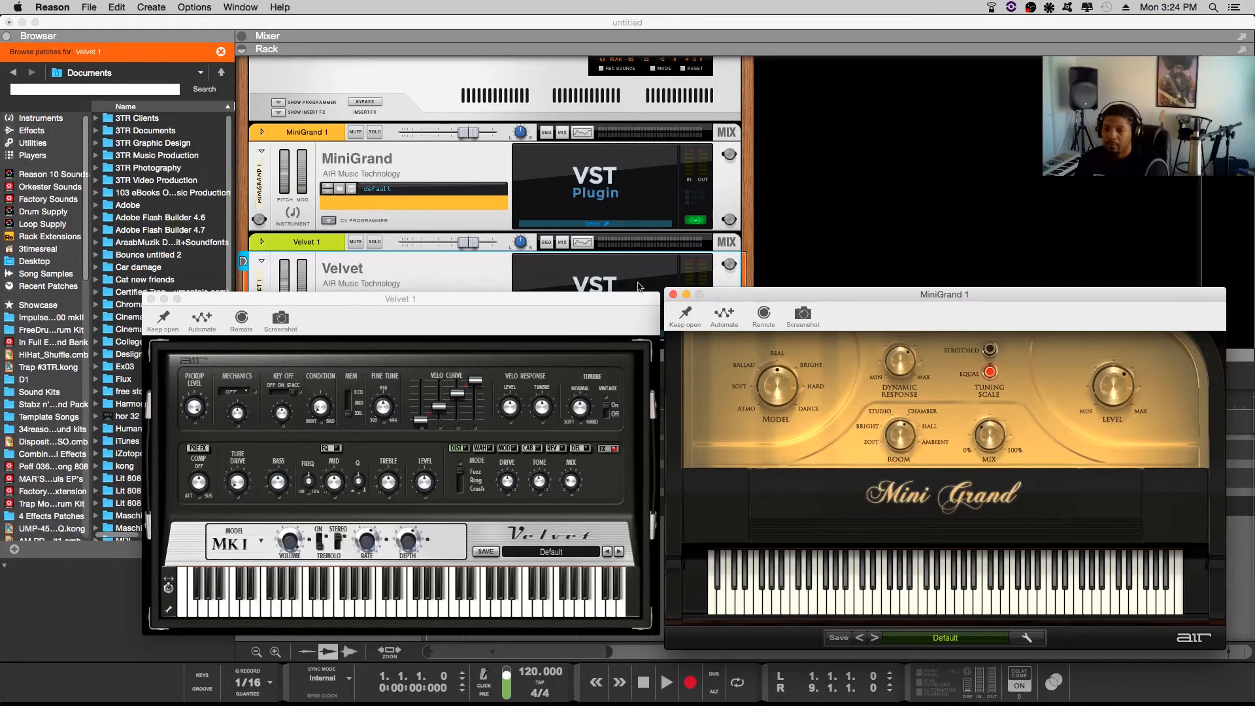
left_click(674, 295)
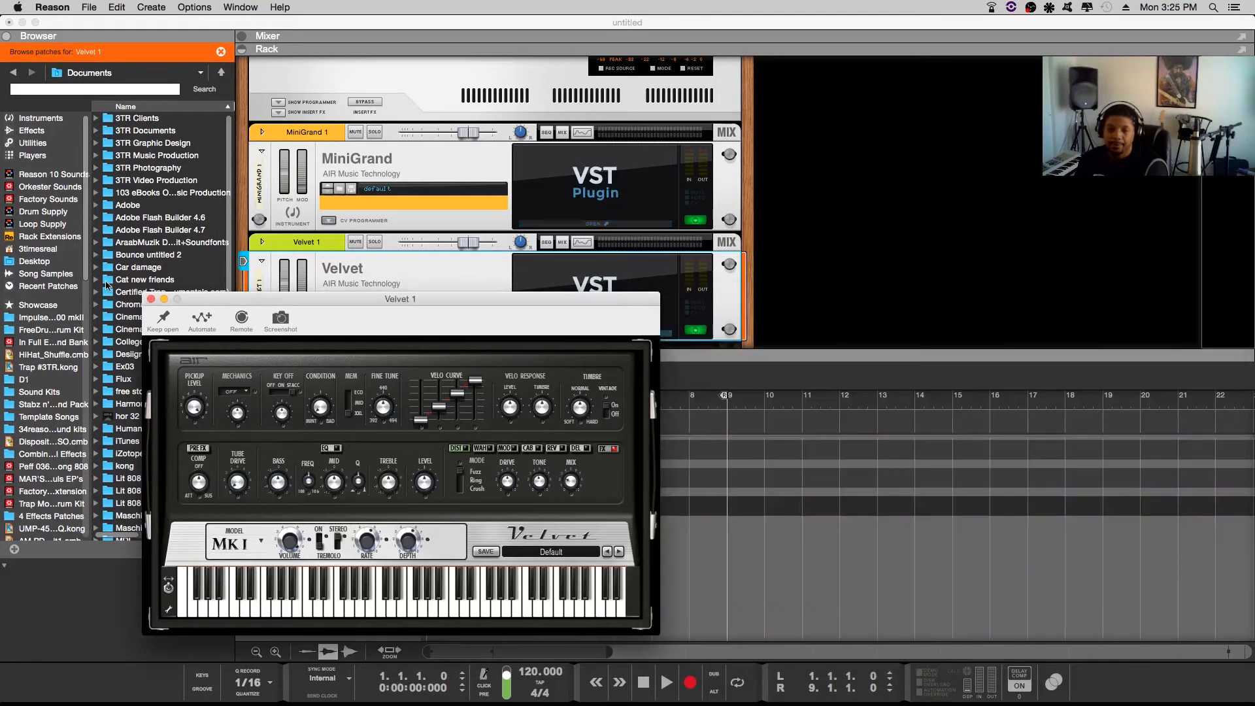
left_click(151, 300)
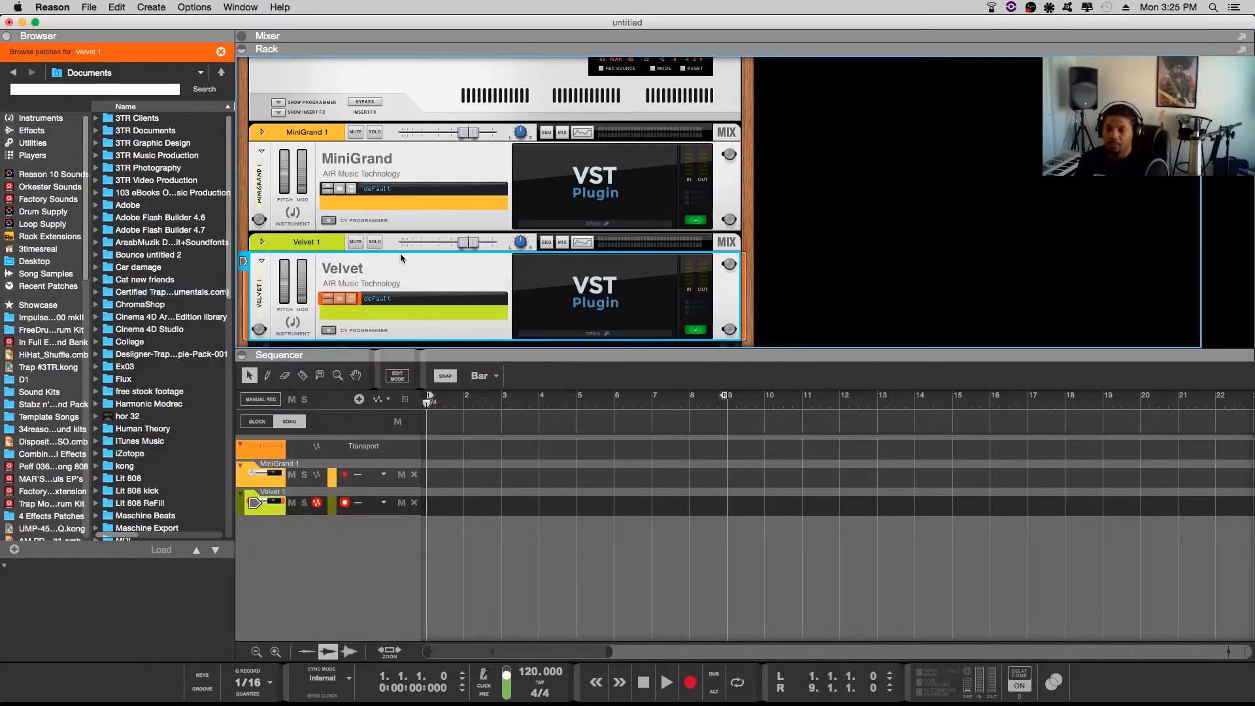
Open the MiniGrand window and move it beside the devices, open the Velvet window from its rack device, and dismiss it
left_click(616, 224)
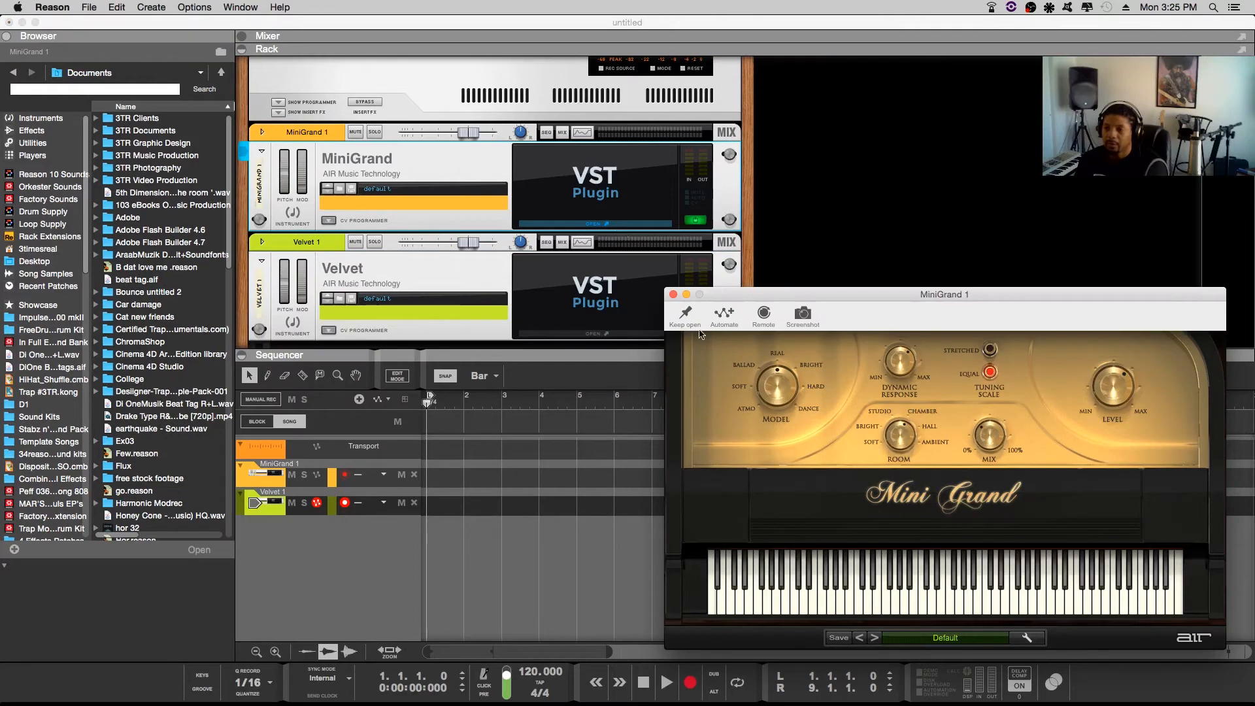
left_click_drag(728, 296, 784, 192)
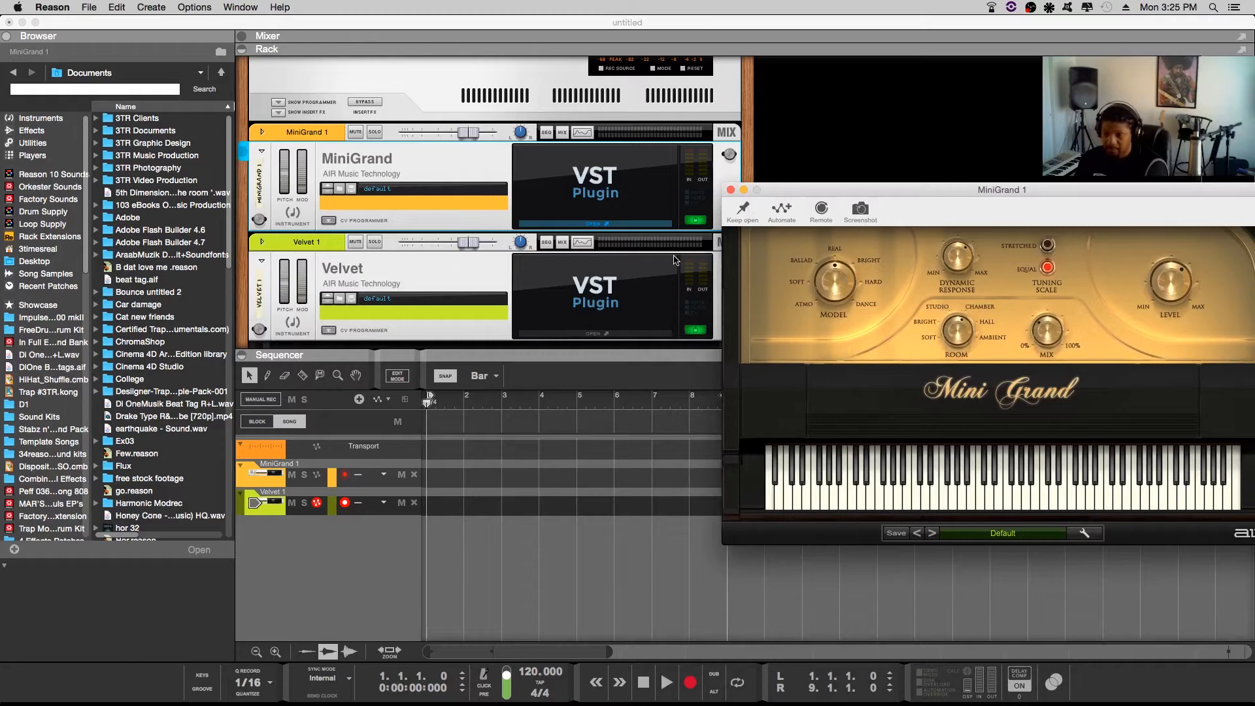
left_click(597, 335)
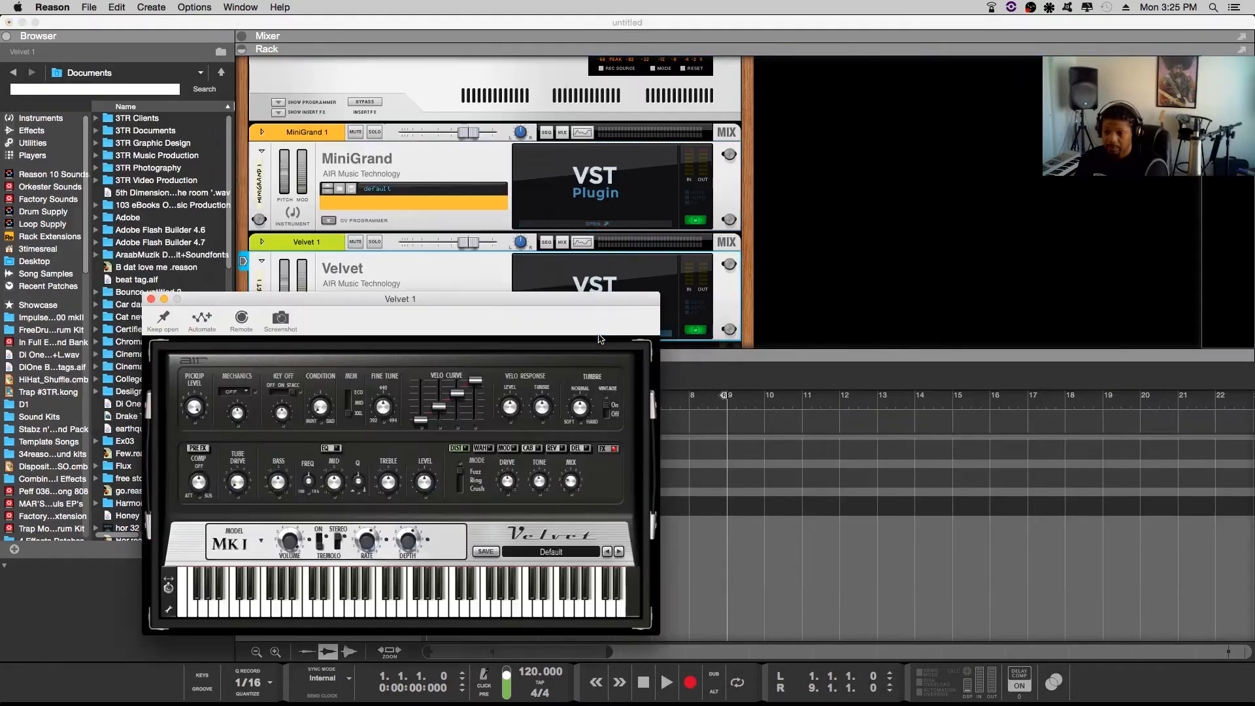
left_click(662, 313)
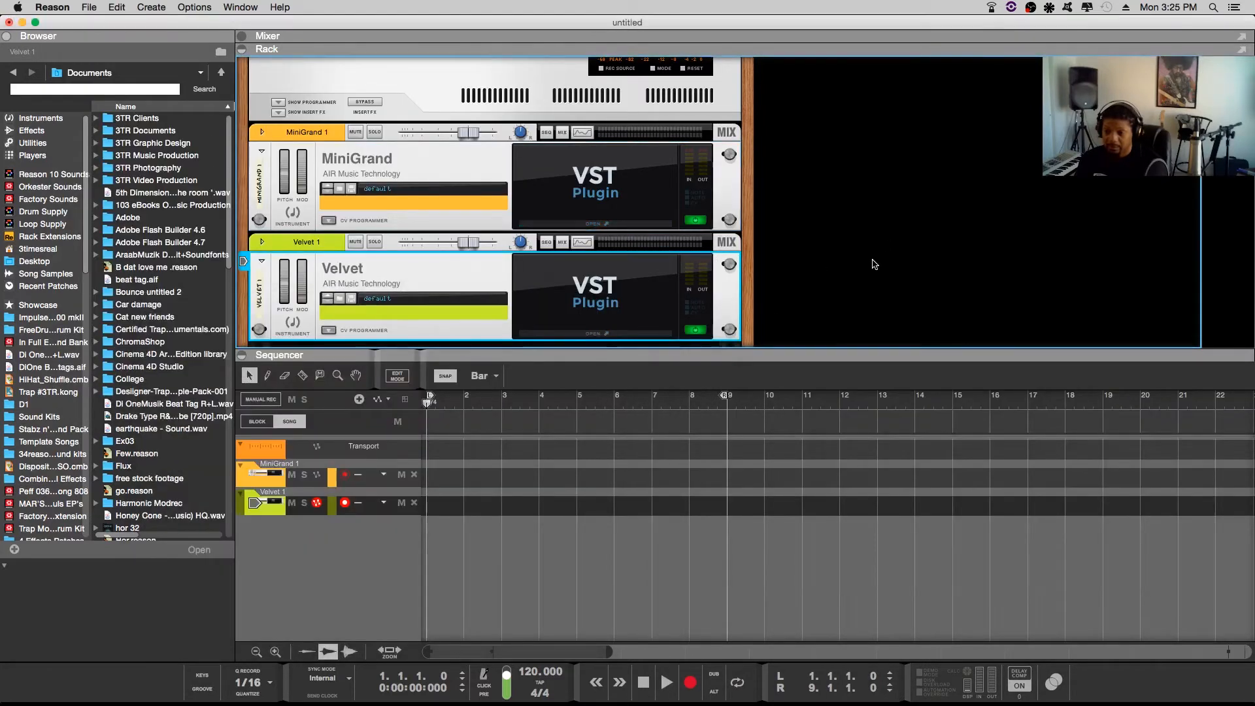
Reopen and close the Velvet plugin window, and delete the Velvet device with its track and mix channel
left_click(621, 335)
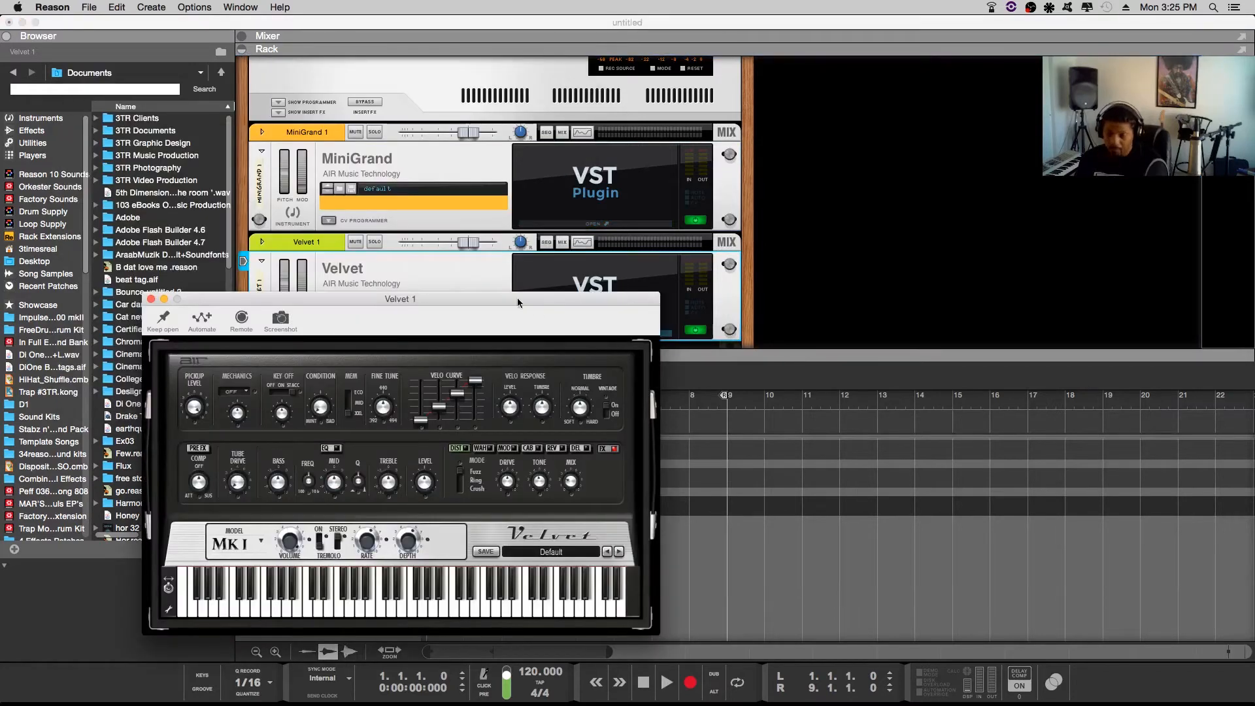
left_click_drag(221, 304, 298, 276)
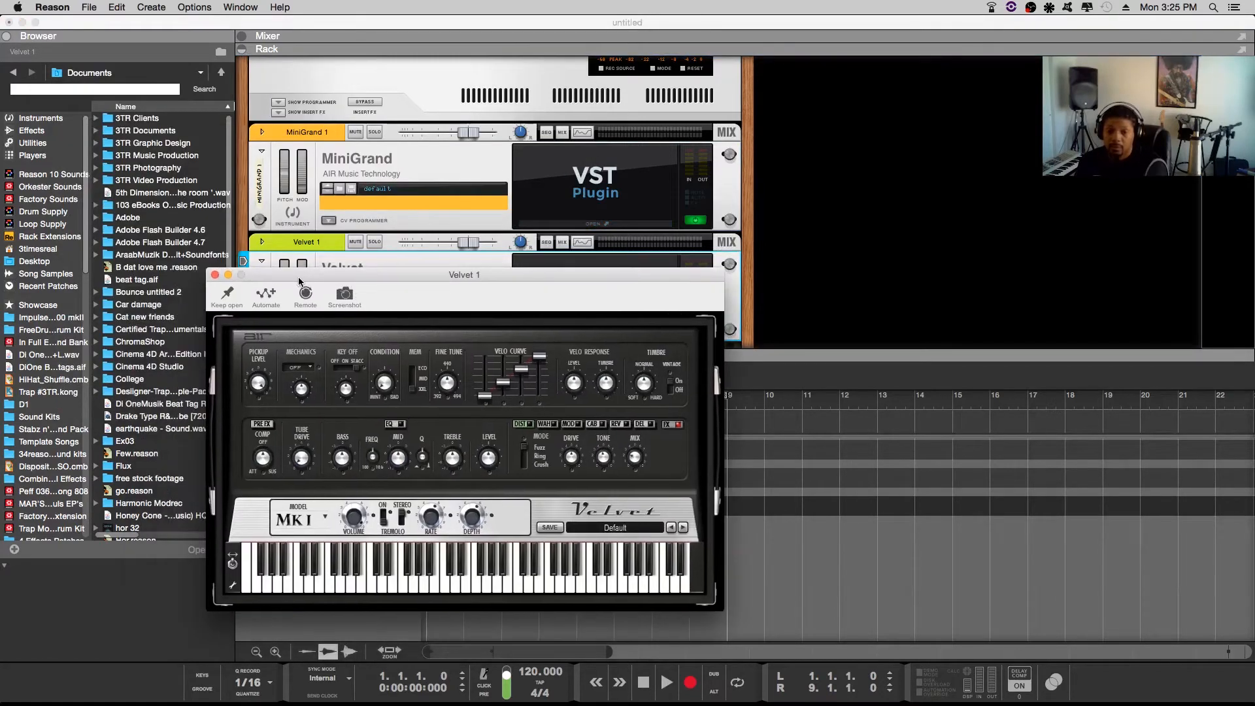
left_click(220, 270)
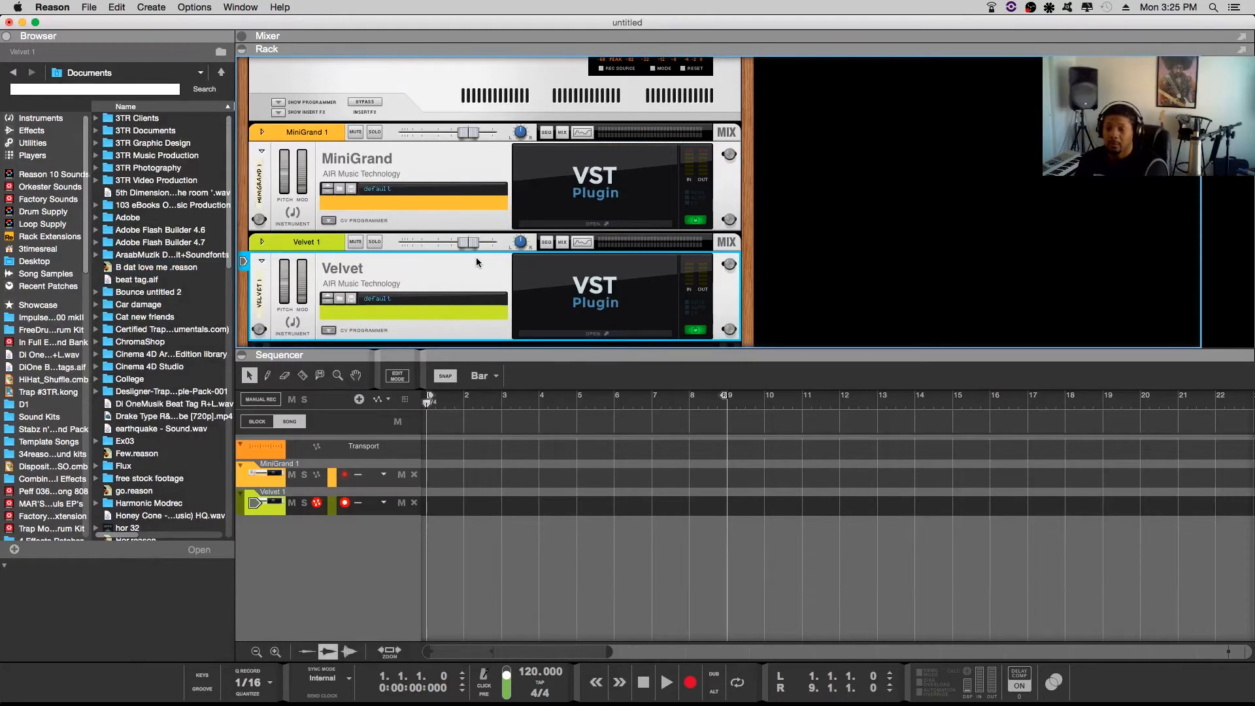
key("Delete")
left_click(723, 244)
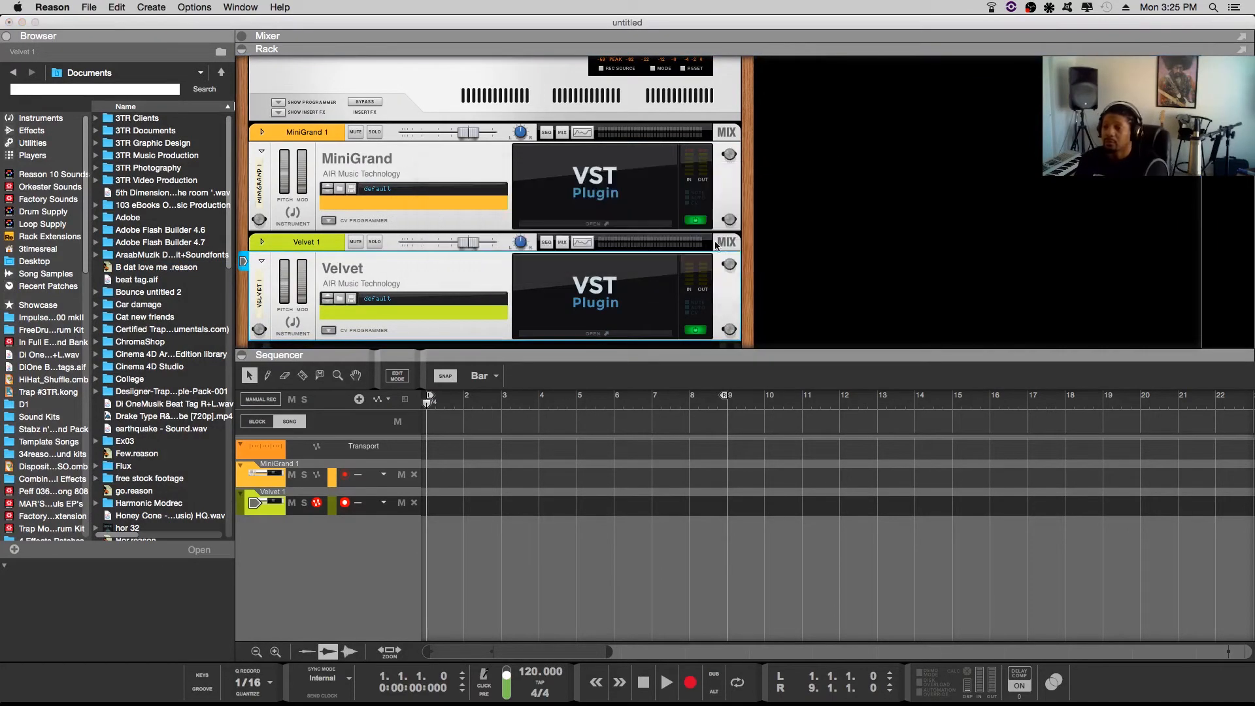
Open the MiniGrand window and create an automation lane for its Dynamic Response parameter, postponing the iCloud alert
left_click(588, 225)
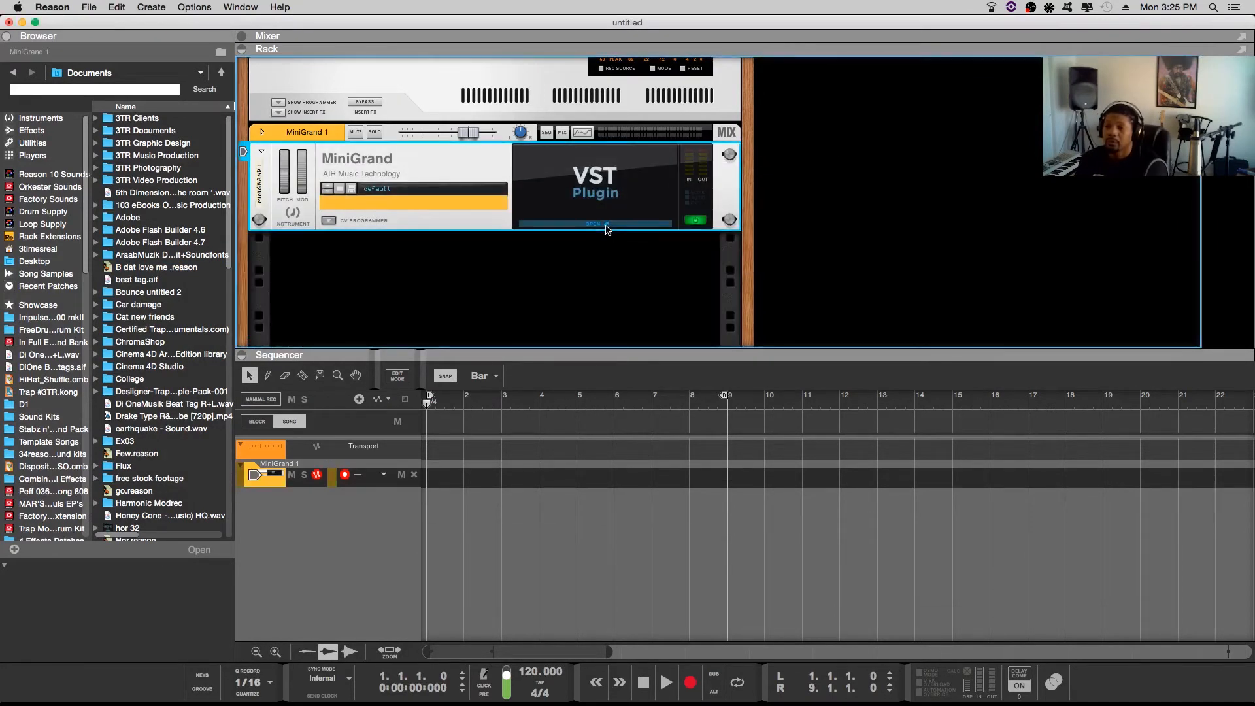
left_click_drag(858, 191, 602, 136)
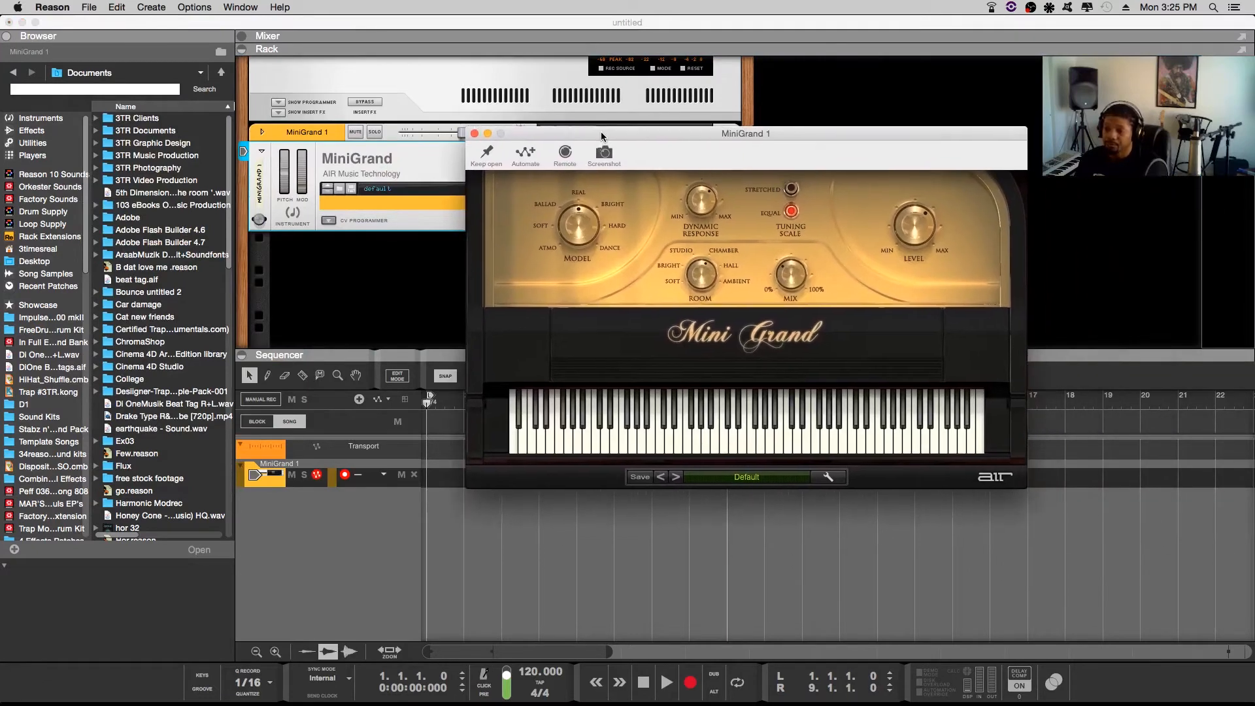
left_click(523, 153)
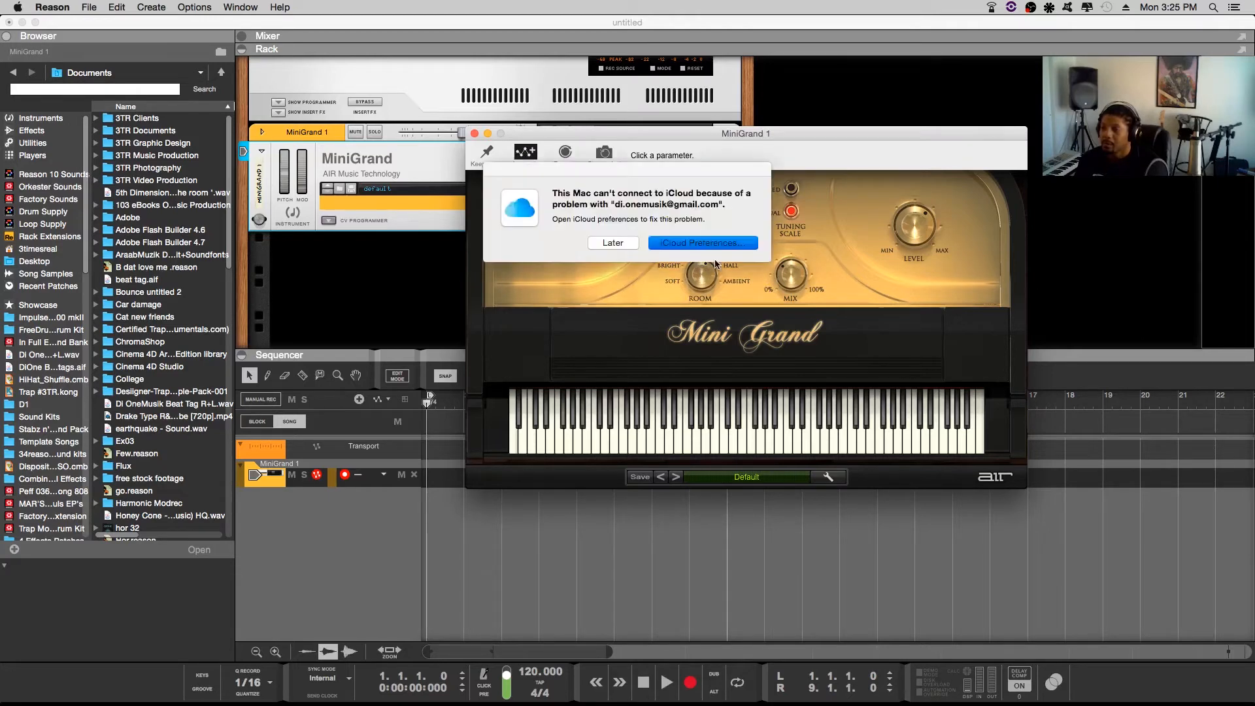
left_click(612, 243)
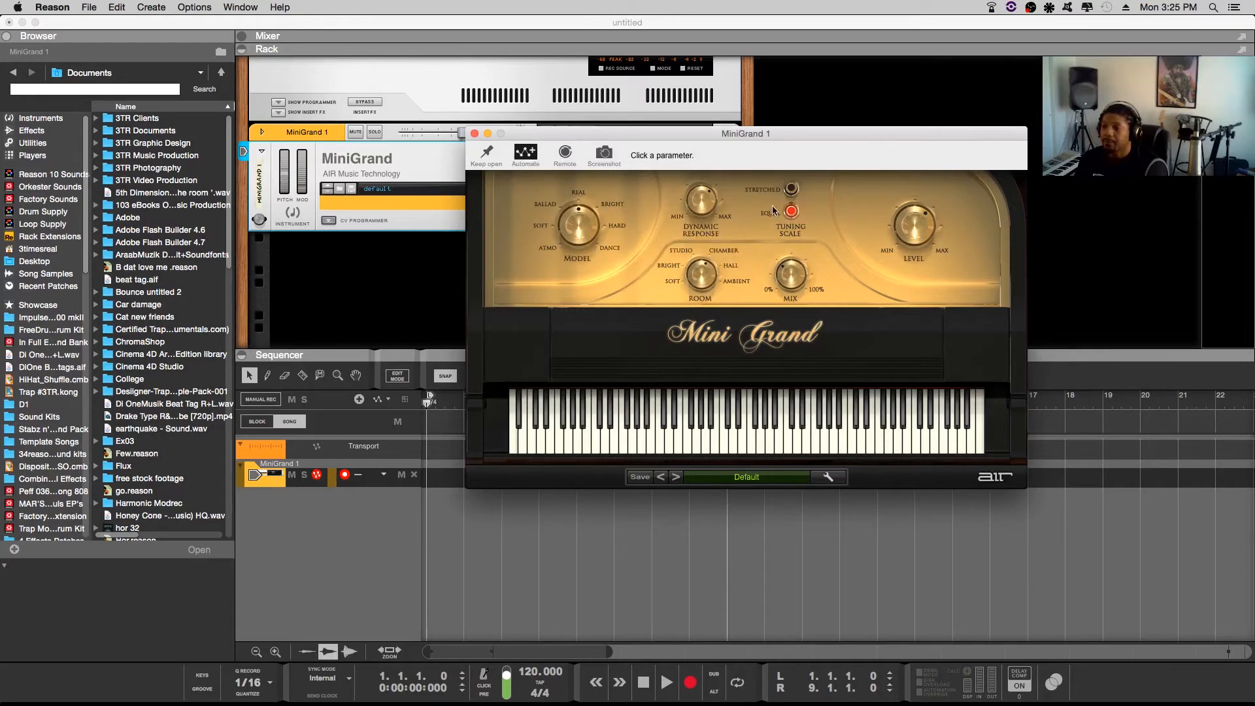
left_click(699, 205)
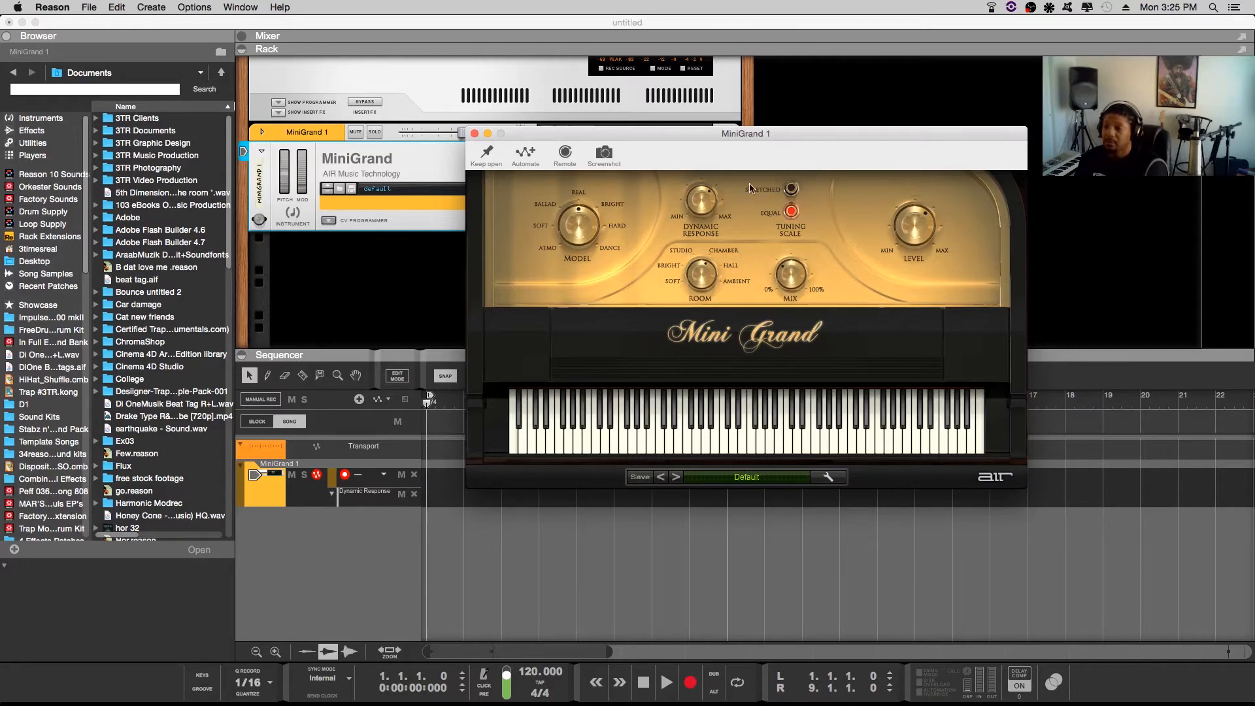
Move the MiniGrand window clear of the rack device and the first bars of the sequencer
left_click_drag(764, 140, 966, 77)
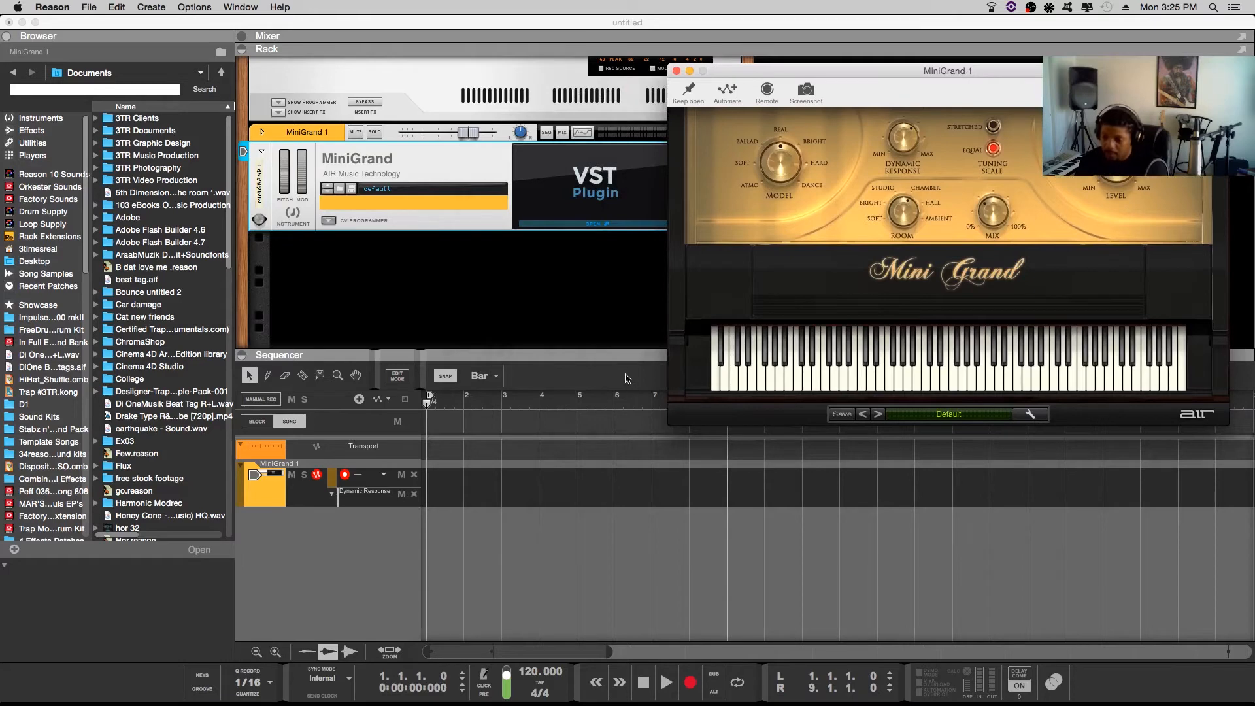
left_click(625, 407)
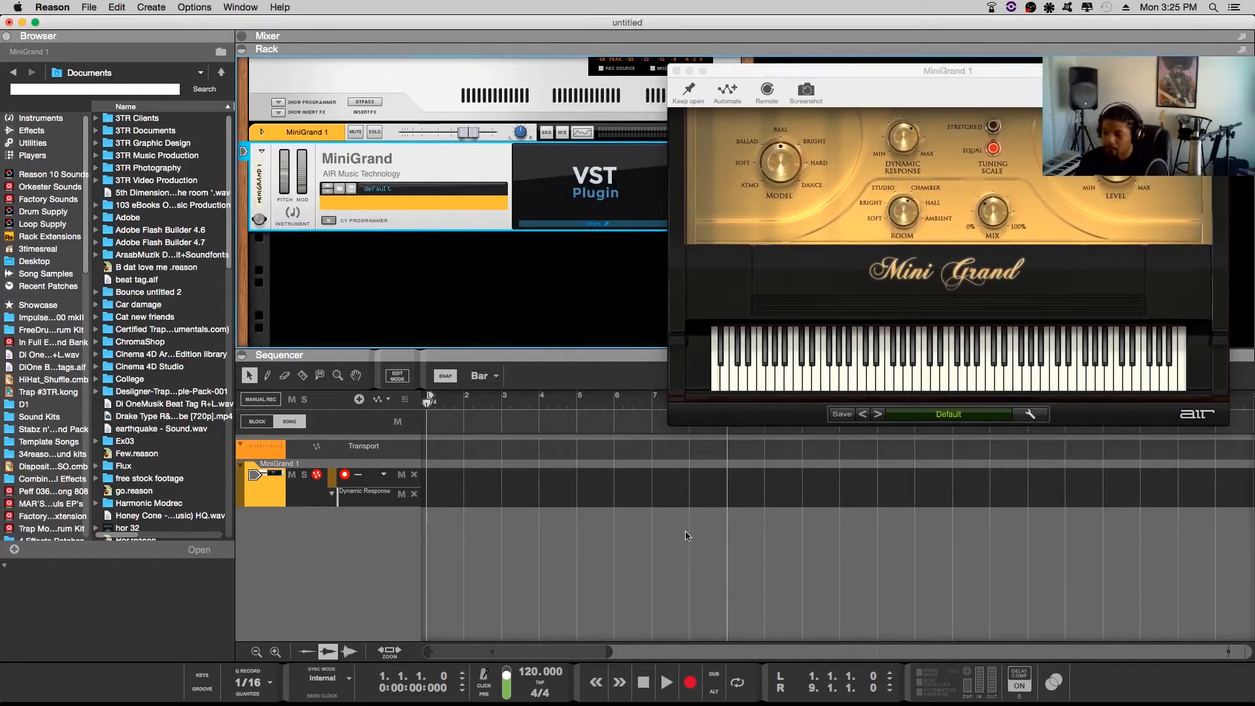
left_click_drag(783, 68, 887, 25)
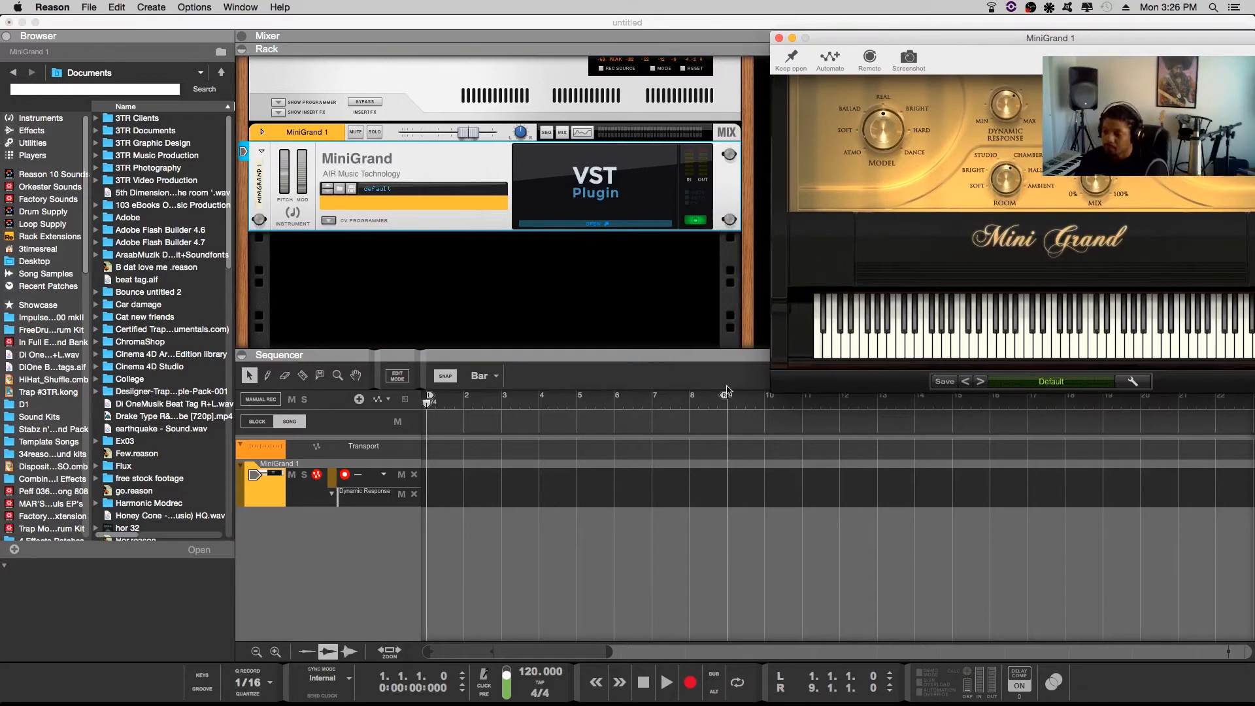
Set the right loop locator to bar 3 and record a two-bar MiniGrand clip from bar 1
left_click(726, 398)
left_click_drag(701, 402, 515, 440)
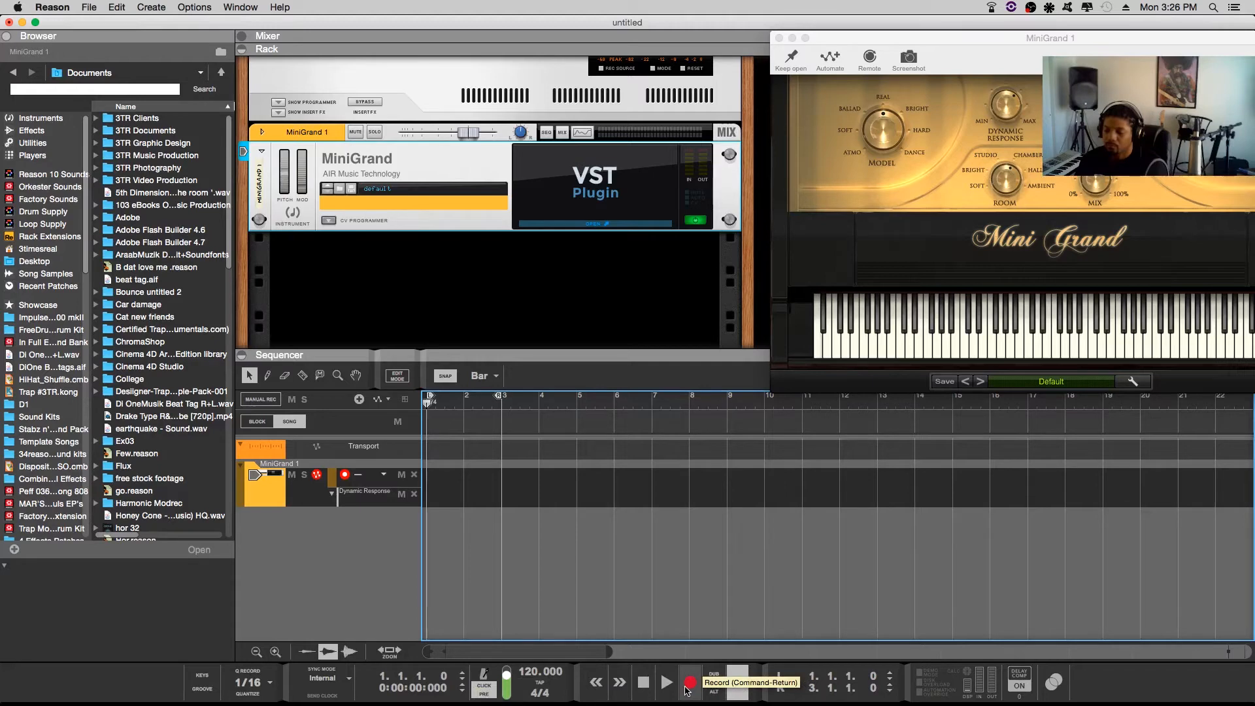
left_click(688, 685)
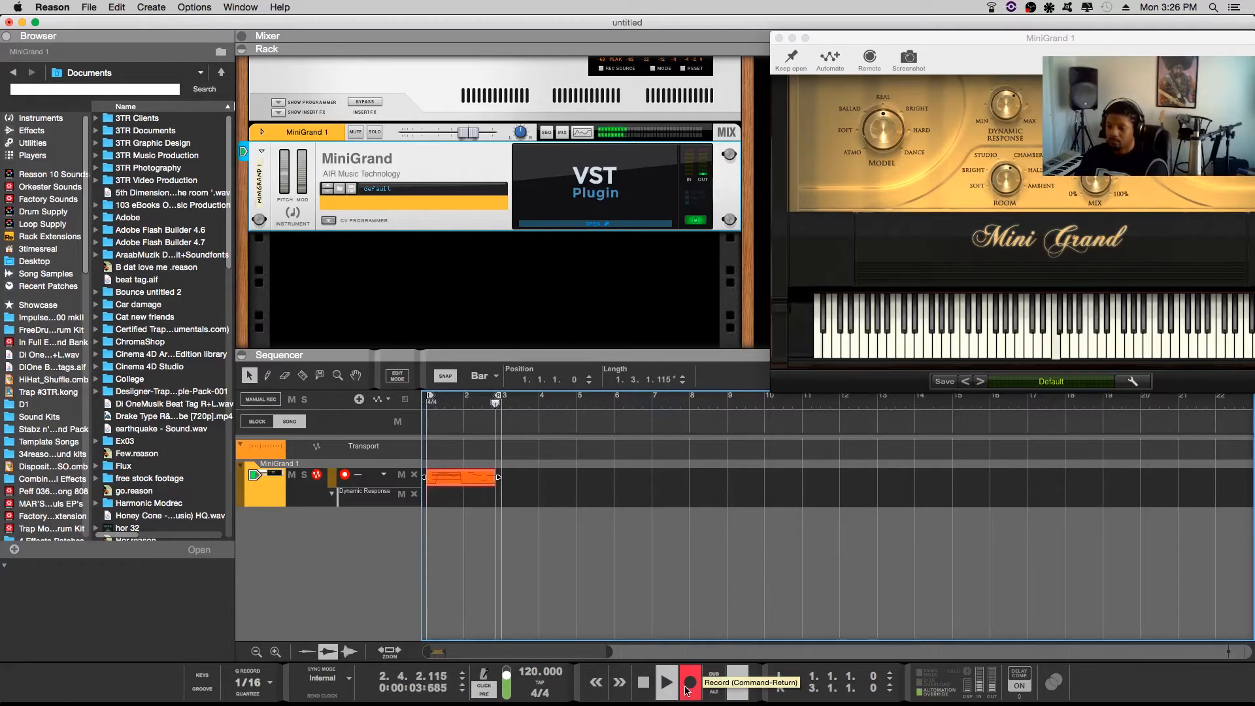
key("space")
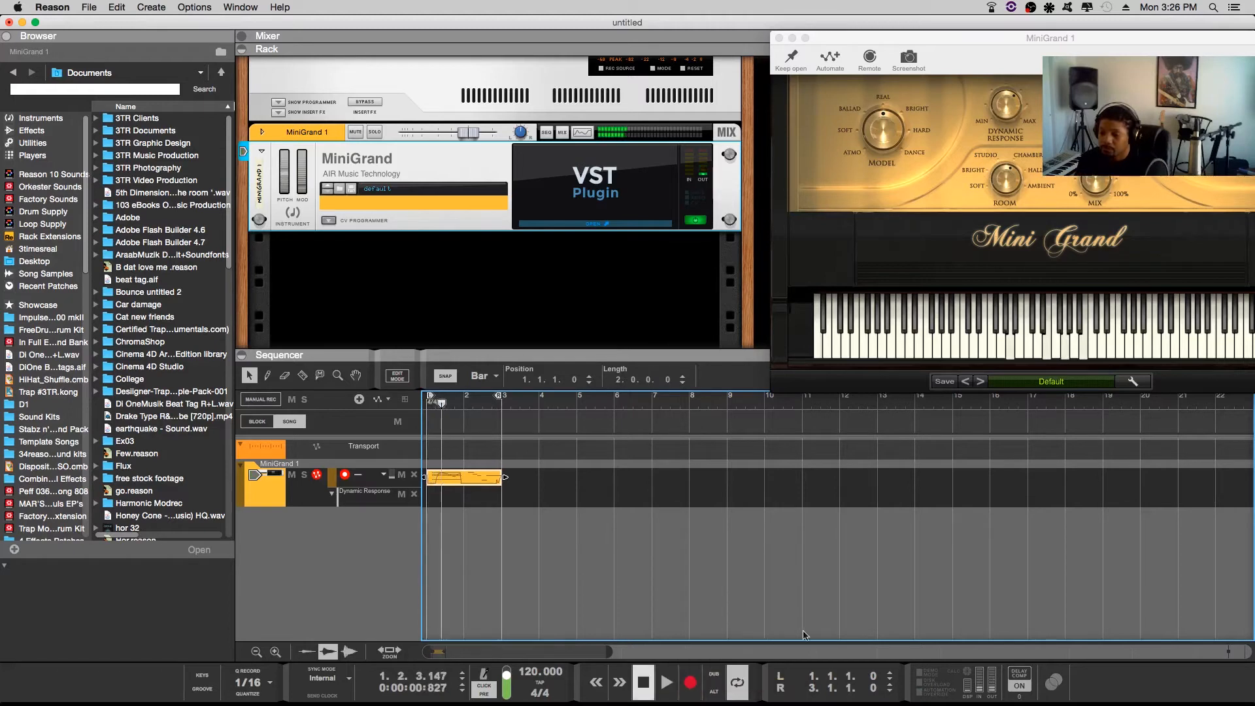
Choose an output device for Soundflower (2ch)
left_click(1051, 7)
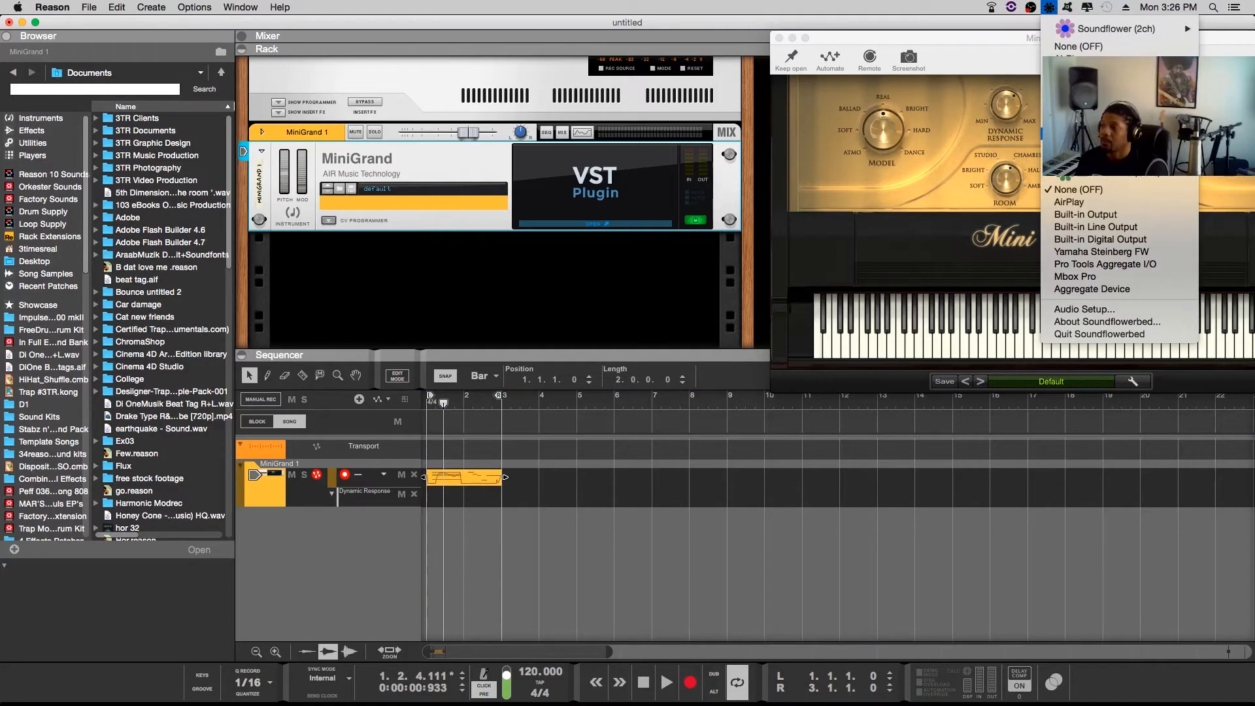
left_click(1075, 134)
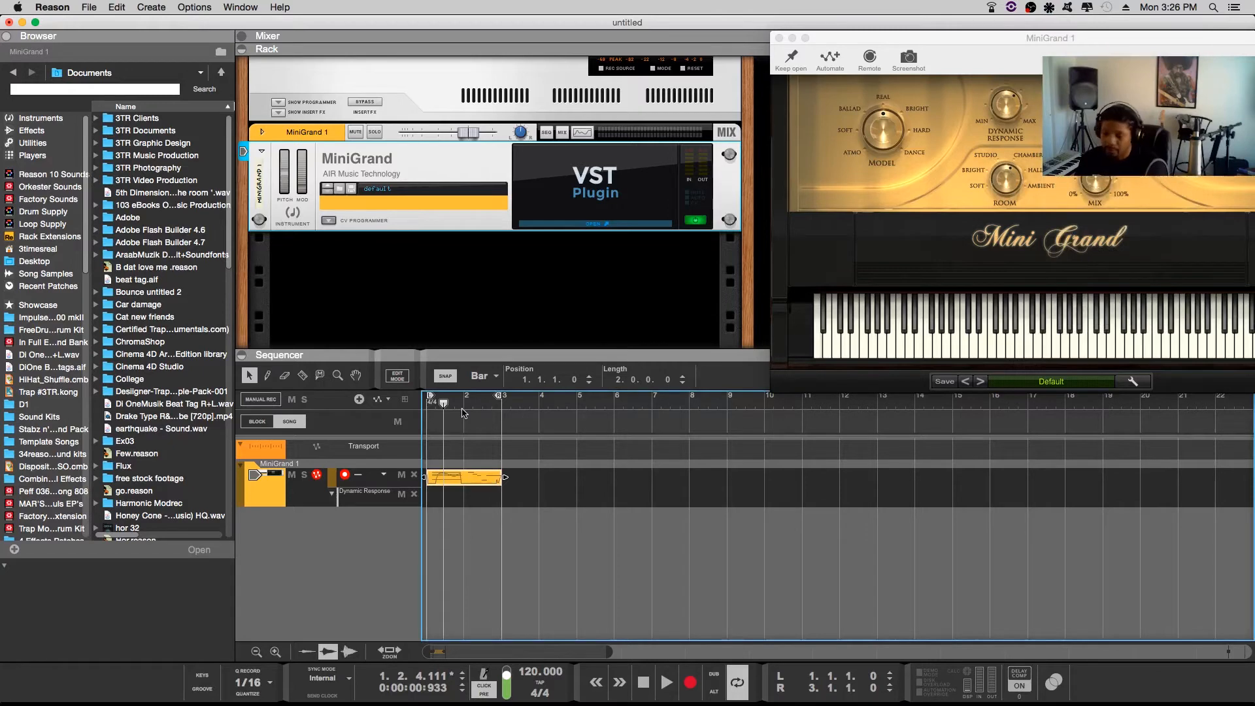
Return the song position to bar 1, bring the whole MiniGrand window into view, and play back the recorded clip
left_click_drag(444, 403, 417, 405)
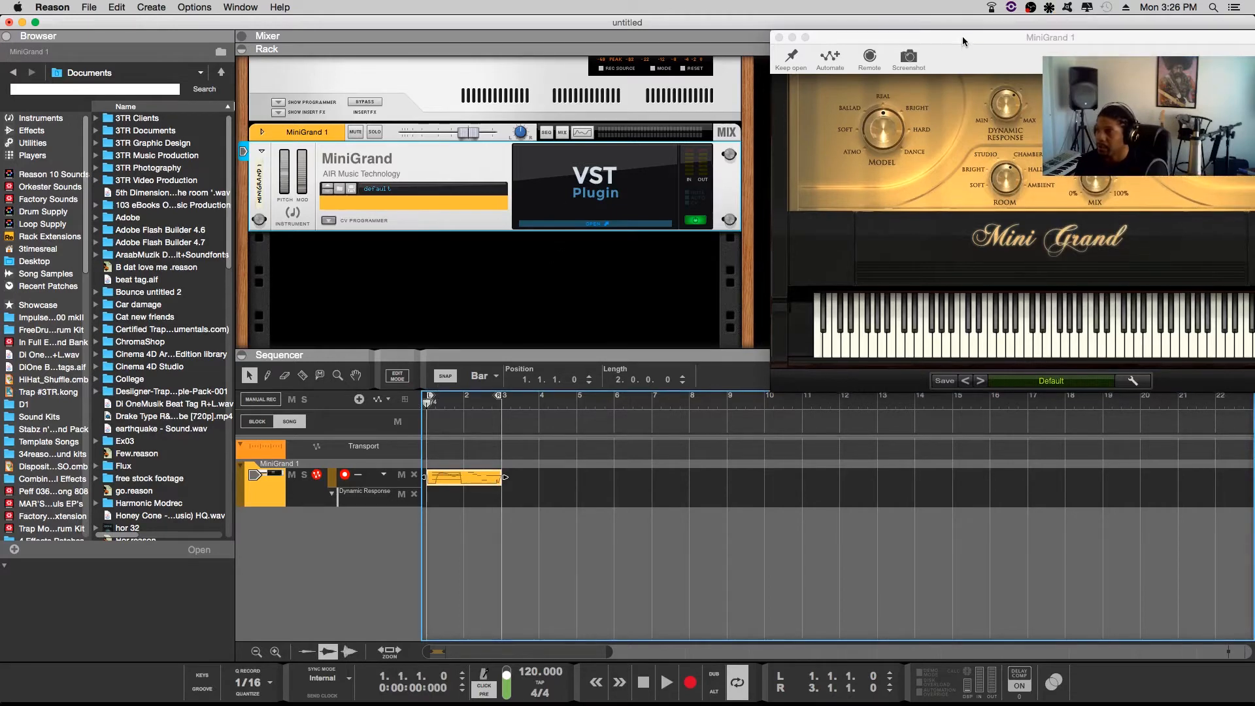
left_click_drag(959, 33, 850, 22)
key("space")
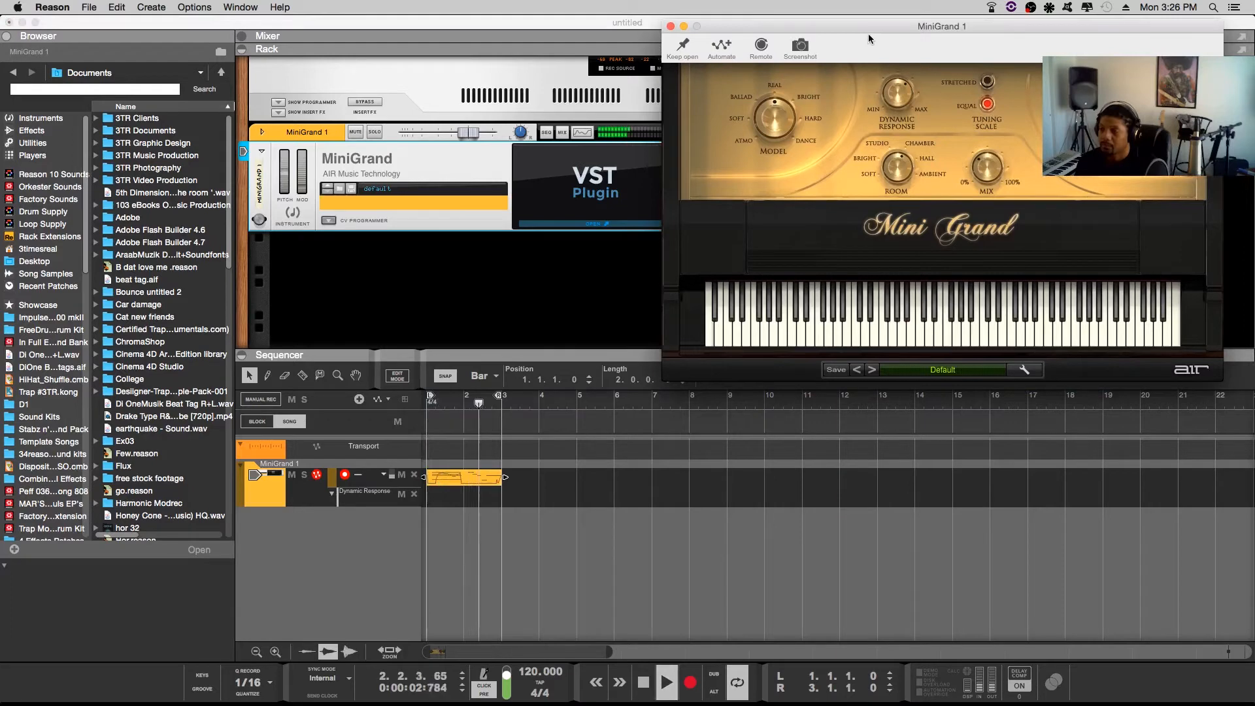
Return the song position to bar 1, record Dynamic Response automation by turning MiniGrand's knob, and play back the result
key("space")
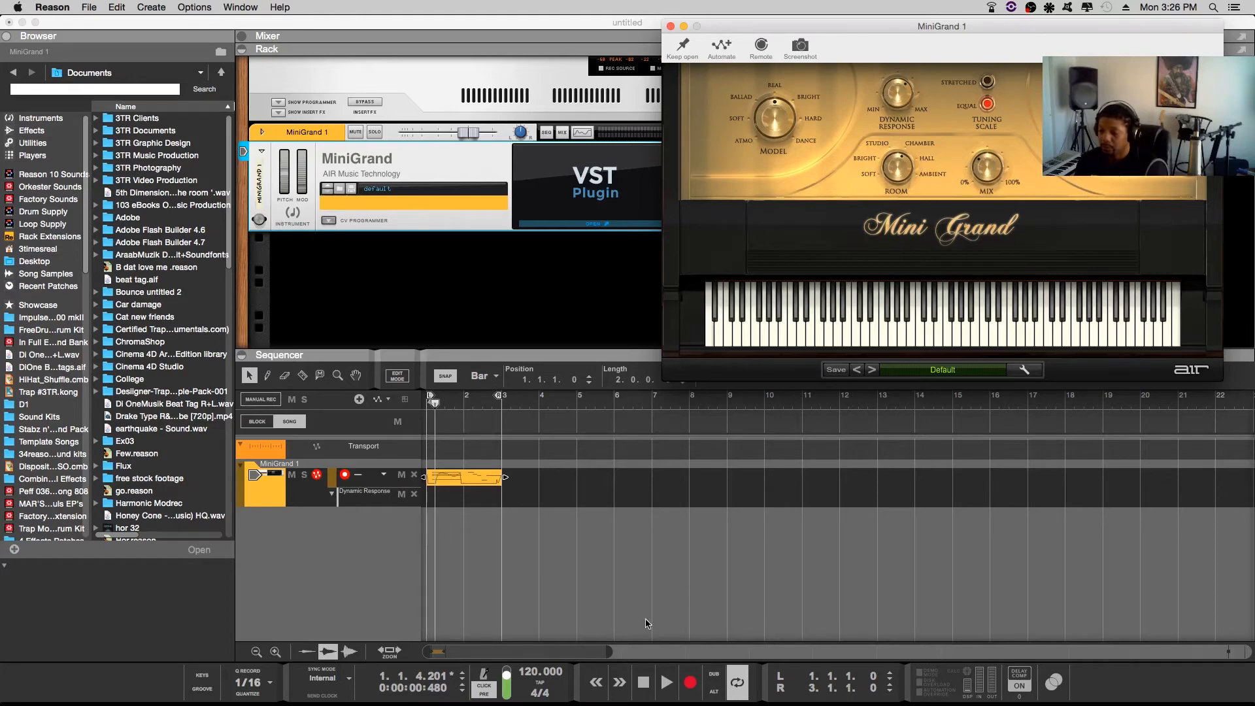
left_click(597, 688)
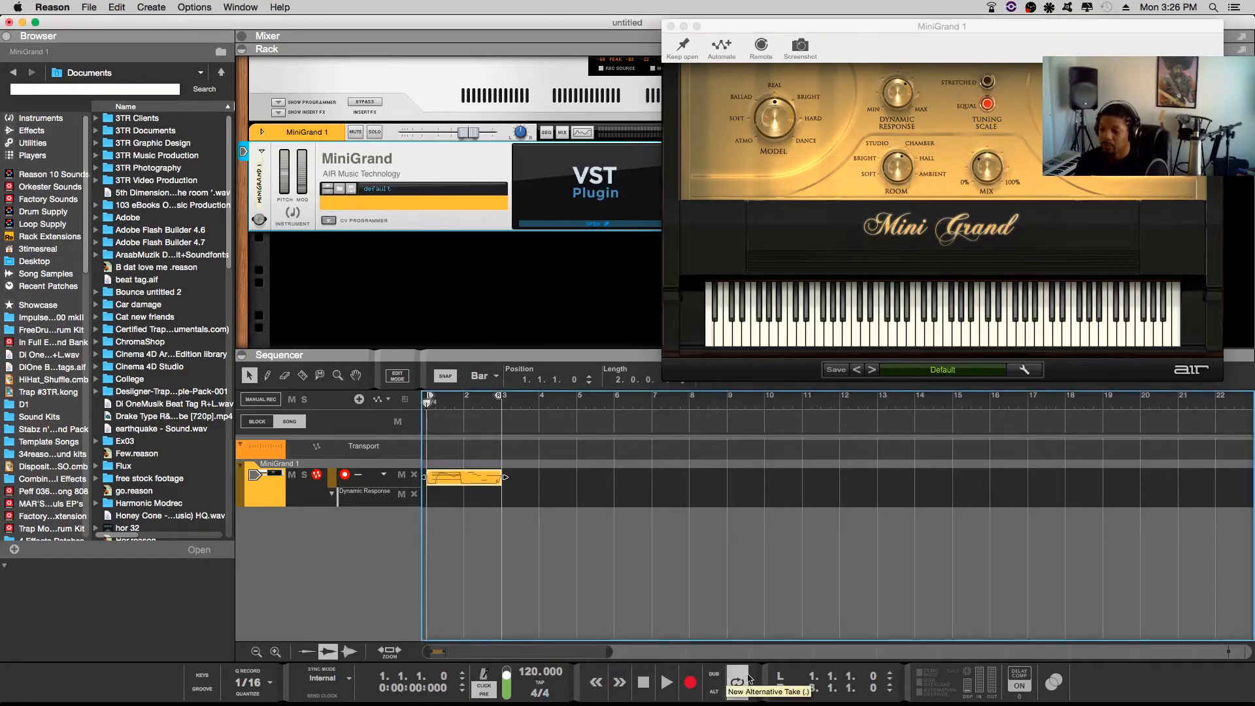
left_click(691, 674)
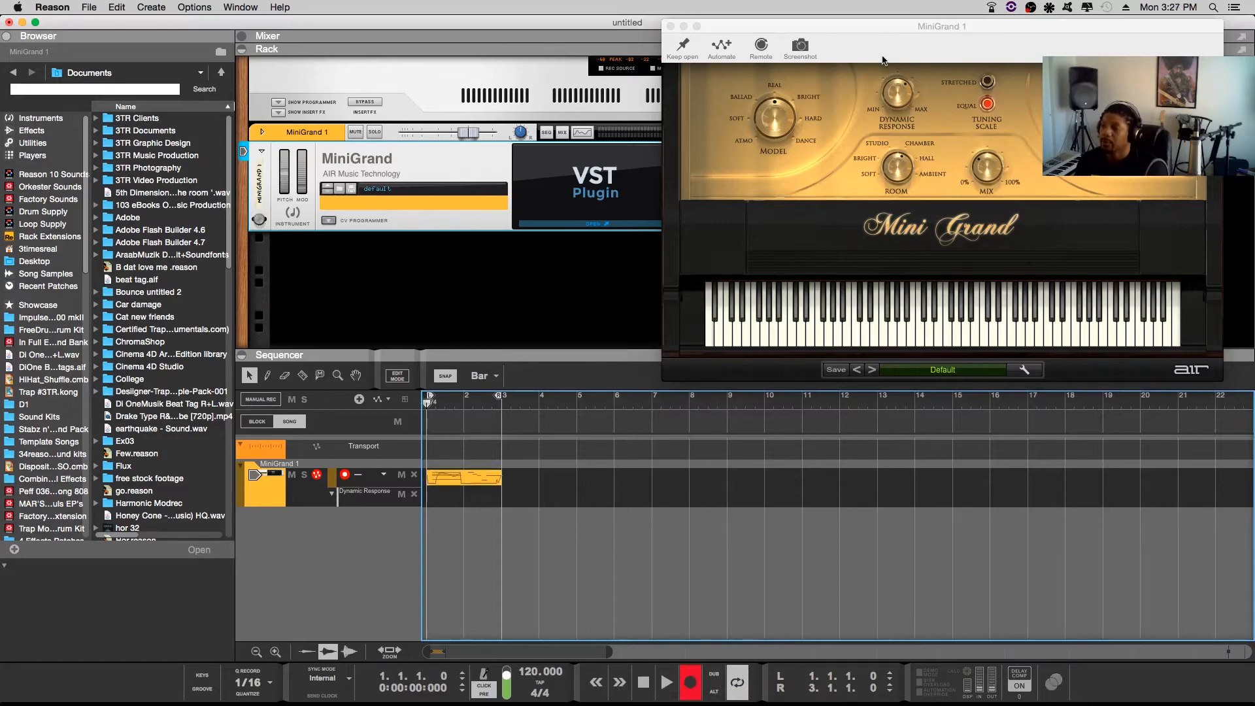
left_click(883, 93)
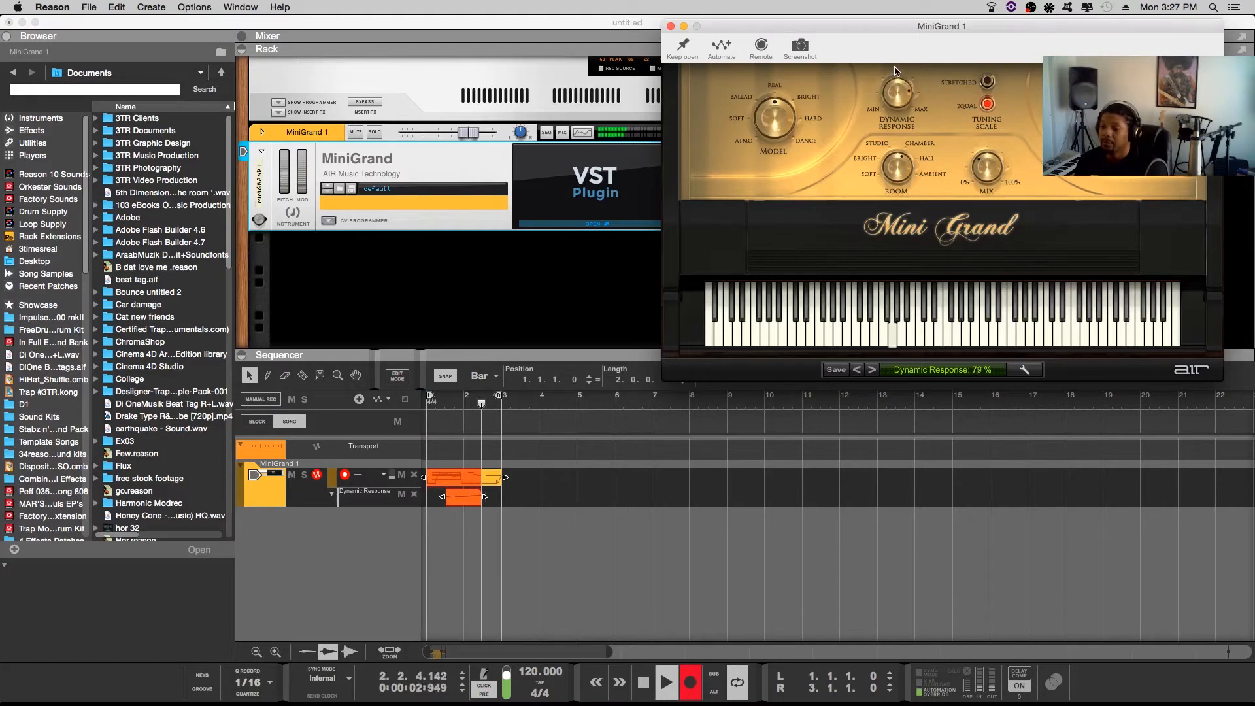
key("space")
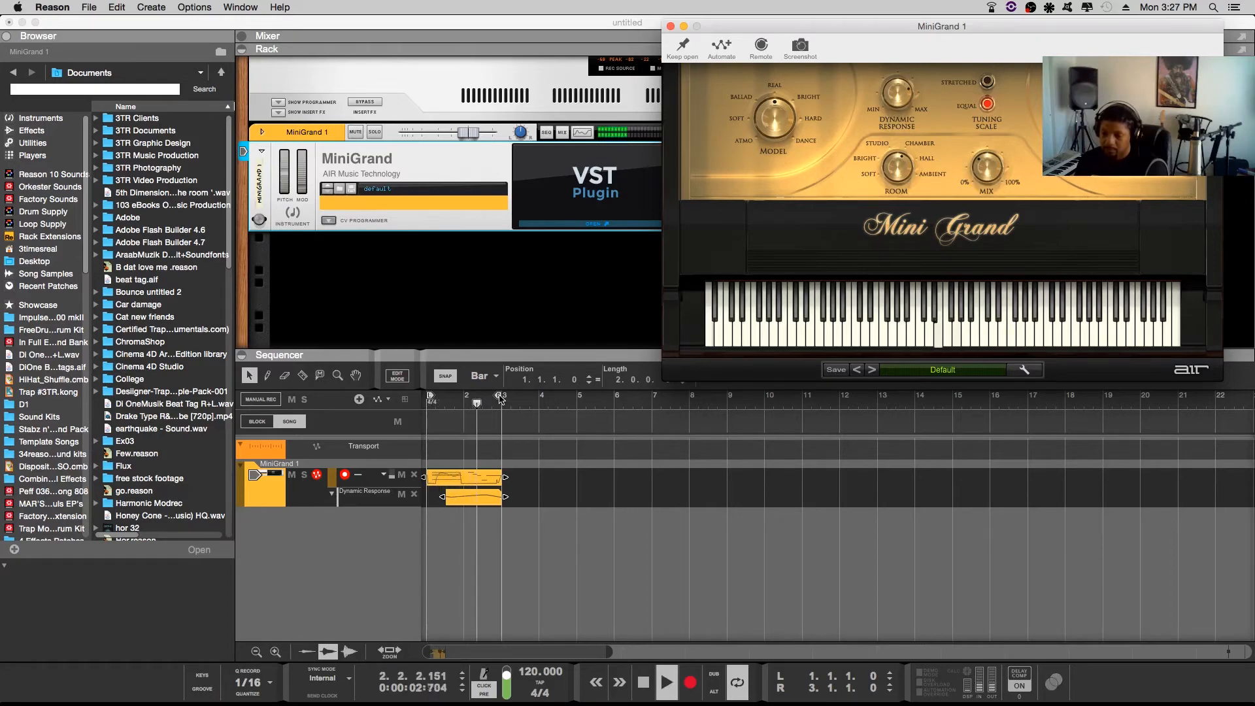
key("space")
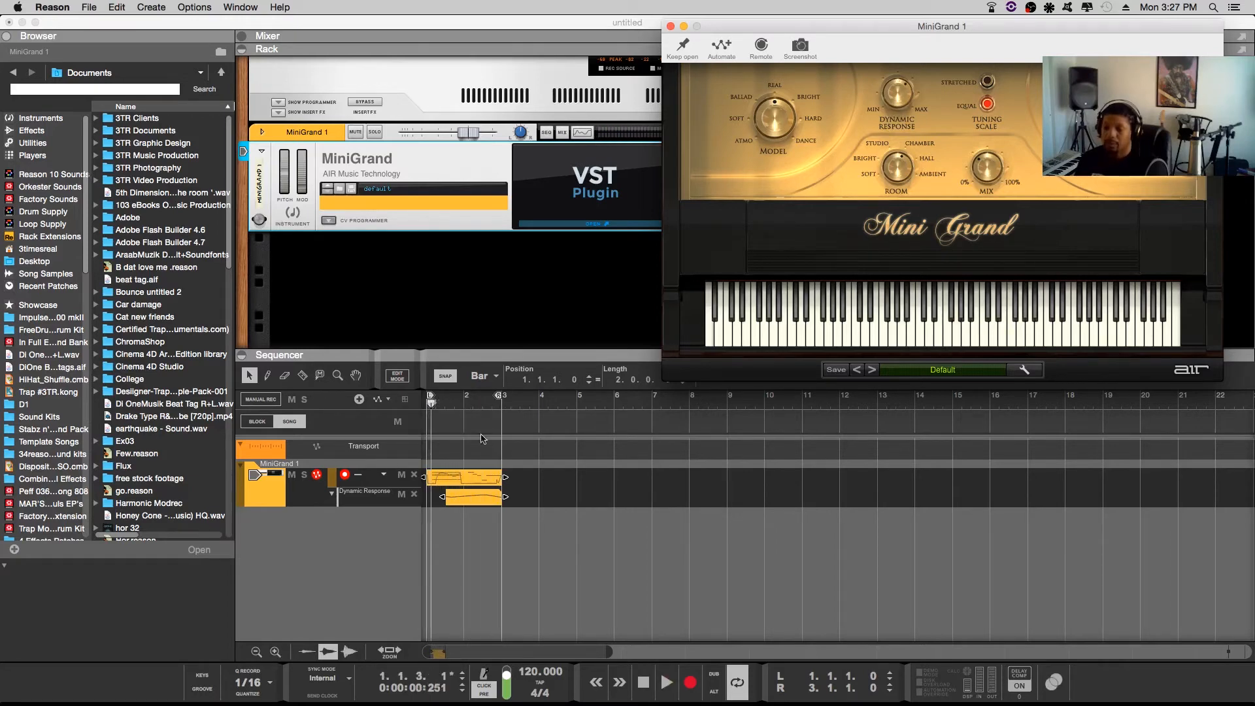
Delete the recorded Dynamic Response automation clip and return the song position to bar 1
left_click(480, 504)
key("Delete")
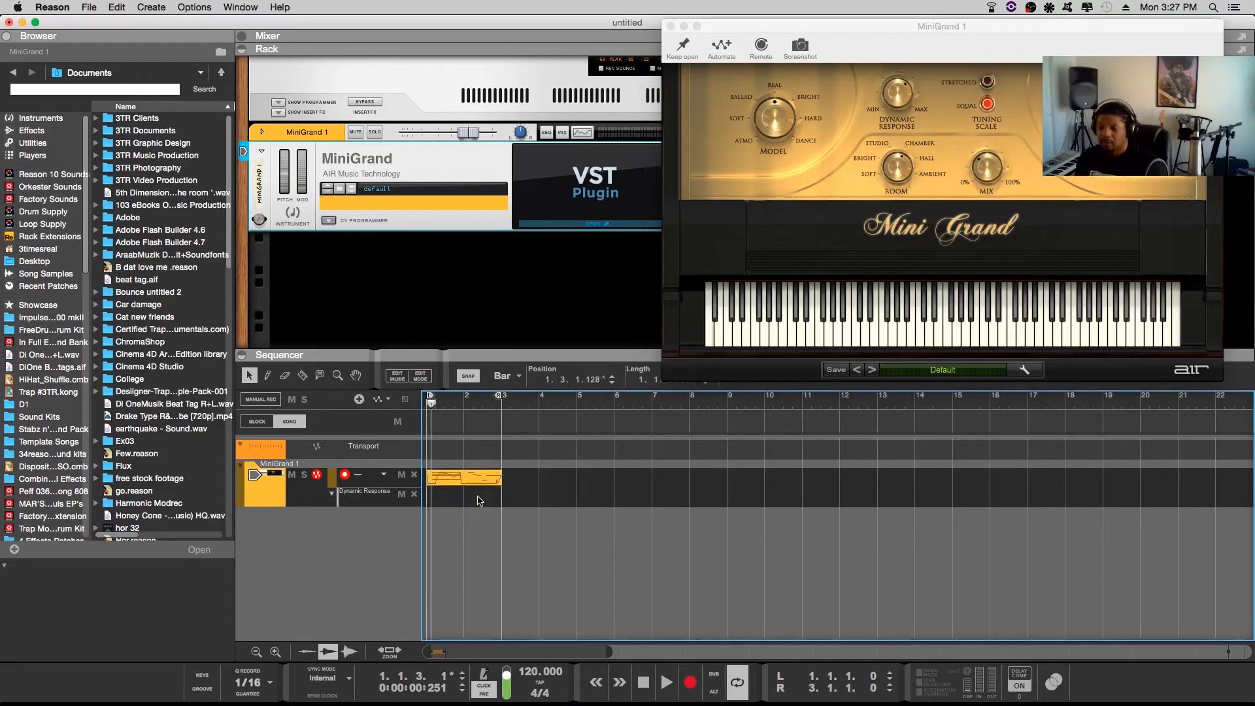
left_click(433, 405)
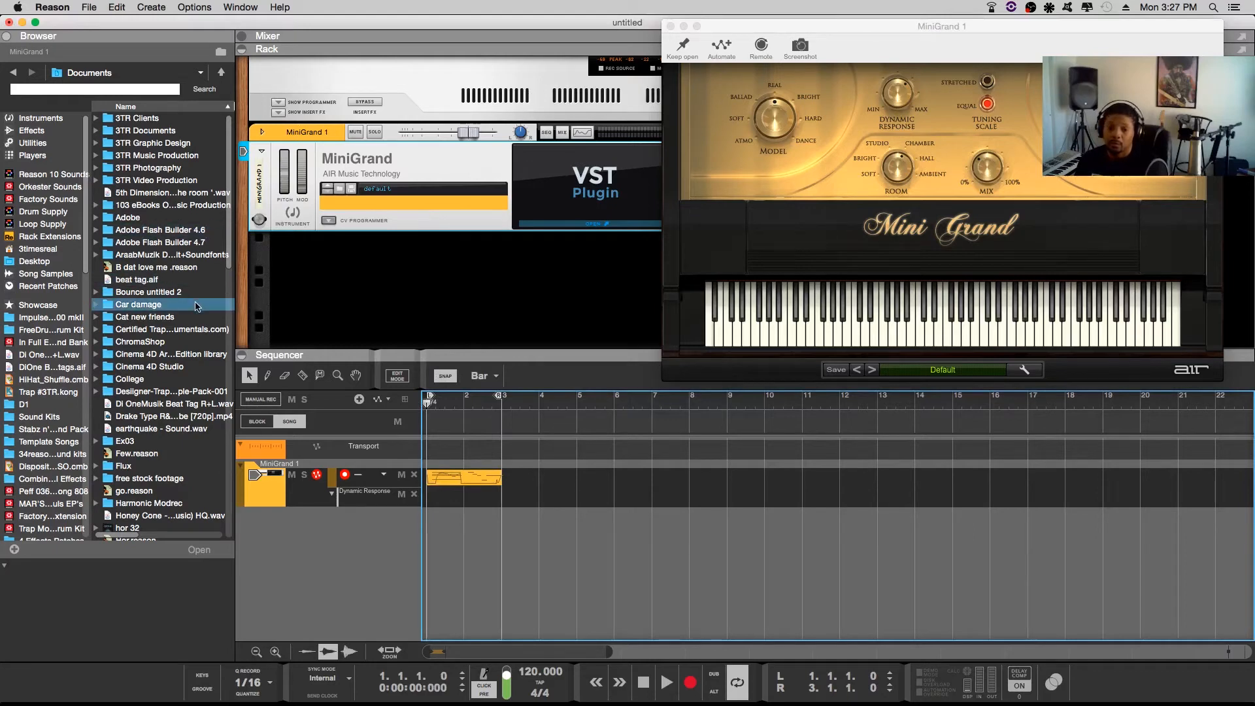
Draw an empty two-bar automation clip in the Dynamic Response lane from bar 1 to bar 3
left_click(269, 377)
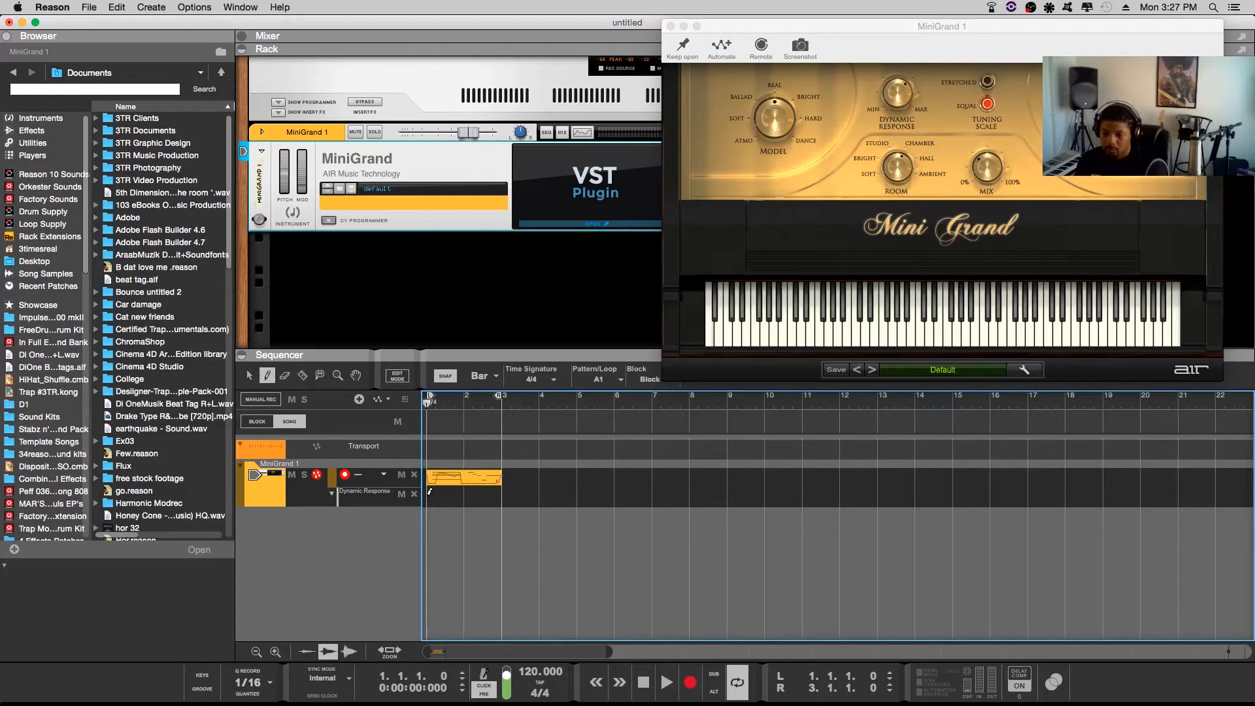
left_click_drag(430, 491, 503, 489)
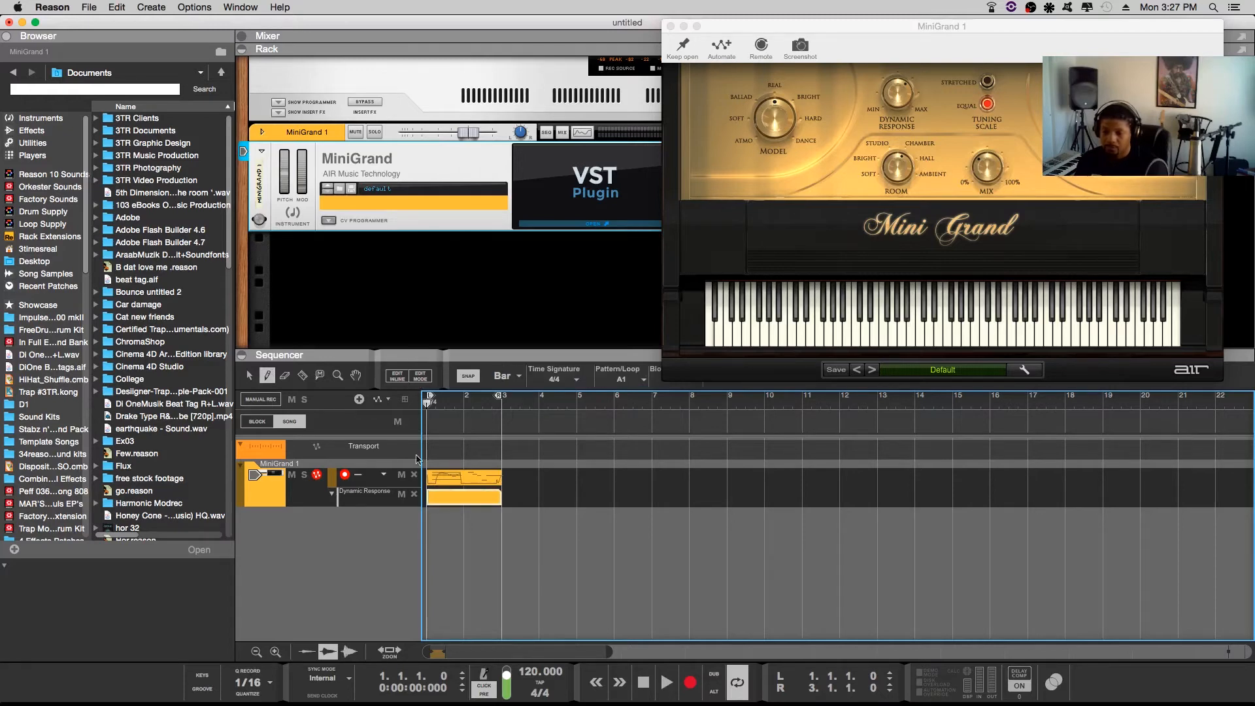
left_click(247, 376)
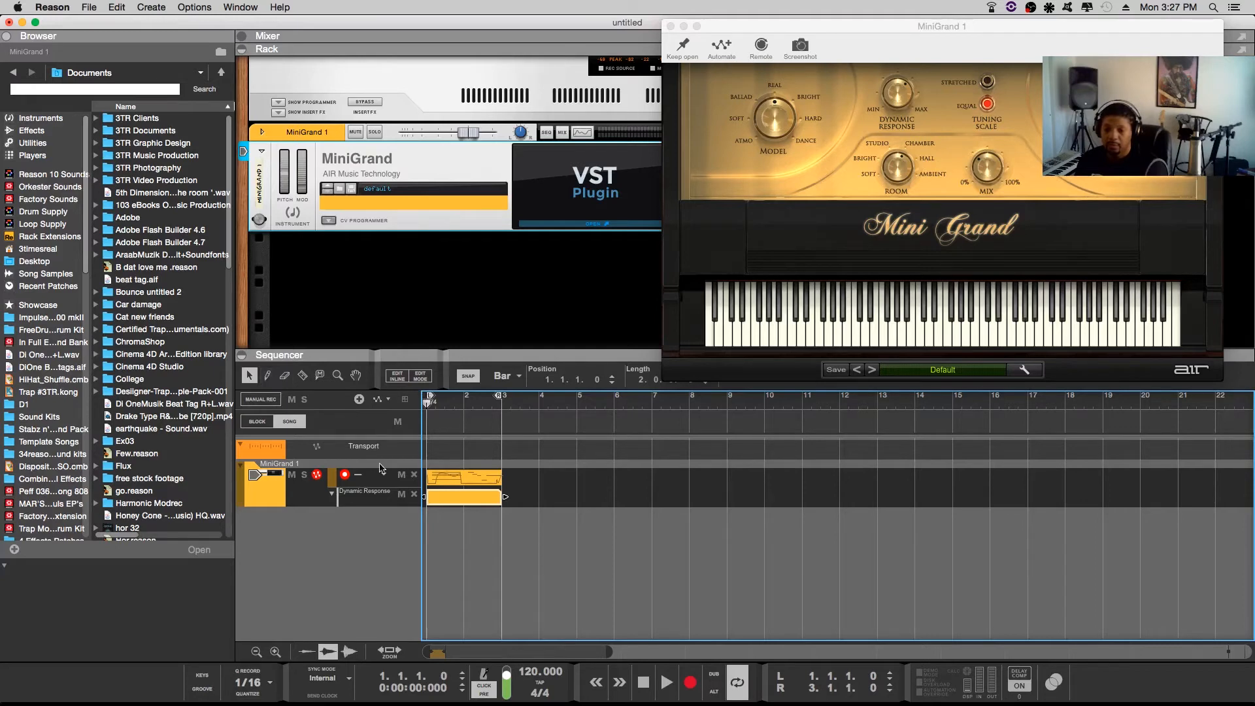
Open the Dynamic Response clip for inline editing and draw three points: high at the start, low mid-bar 1, and high again at 2.3.1
double_click(432, 504)
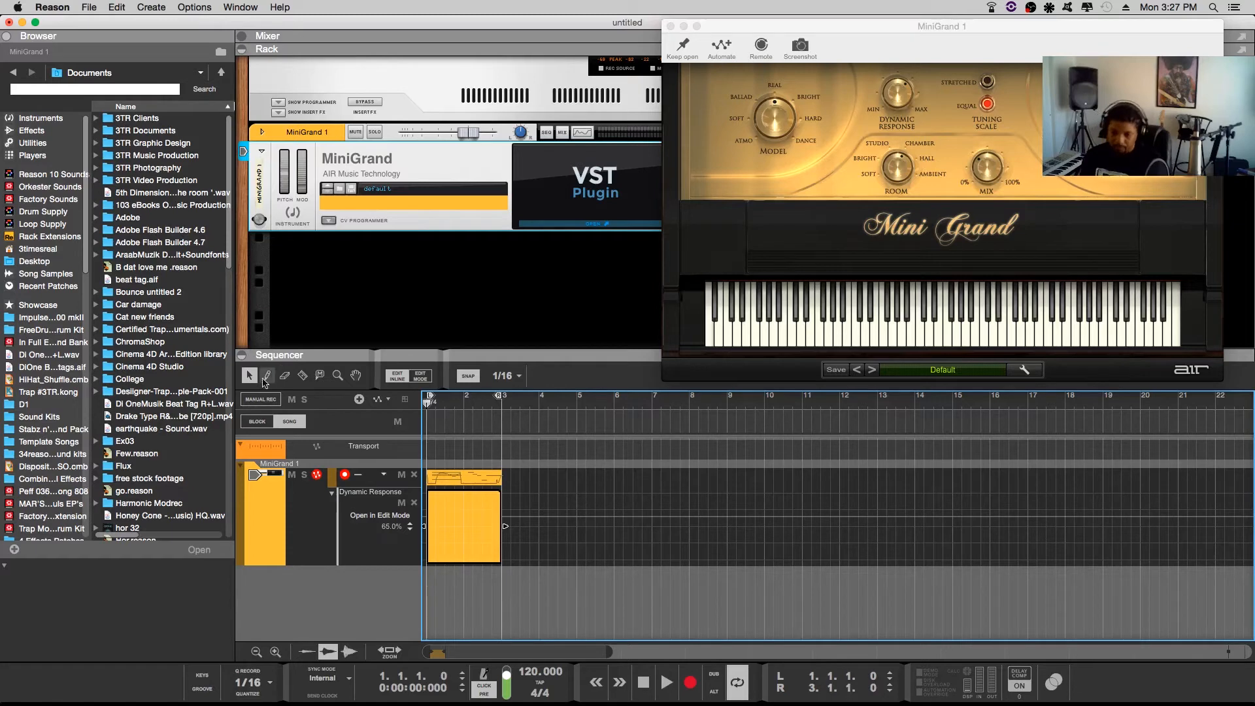
left_click(266, 376)
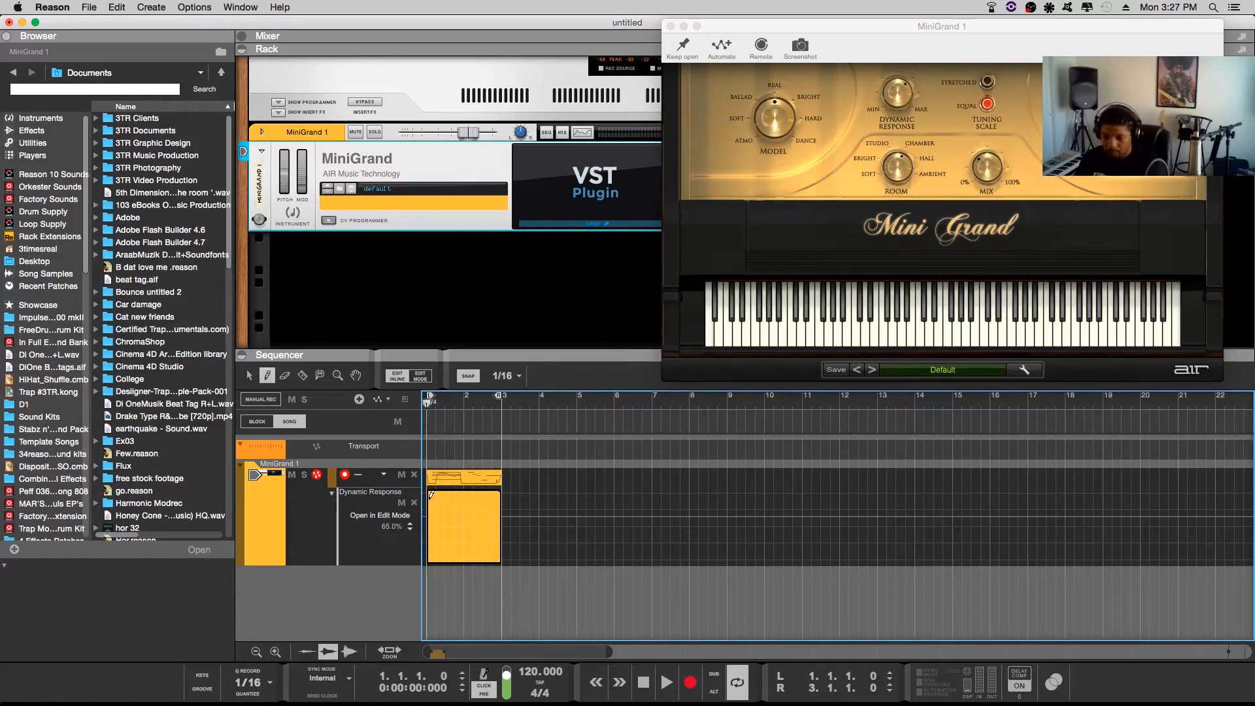
left_click(432, 495)
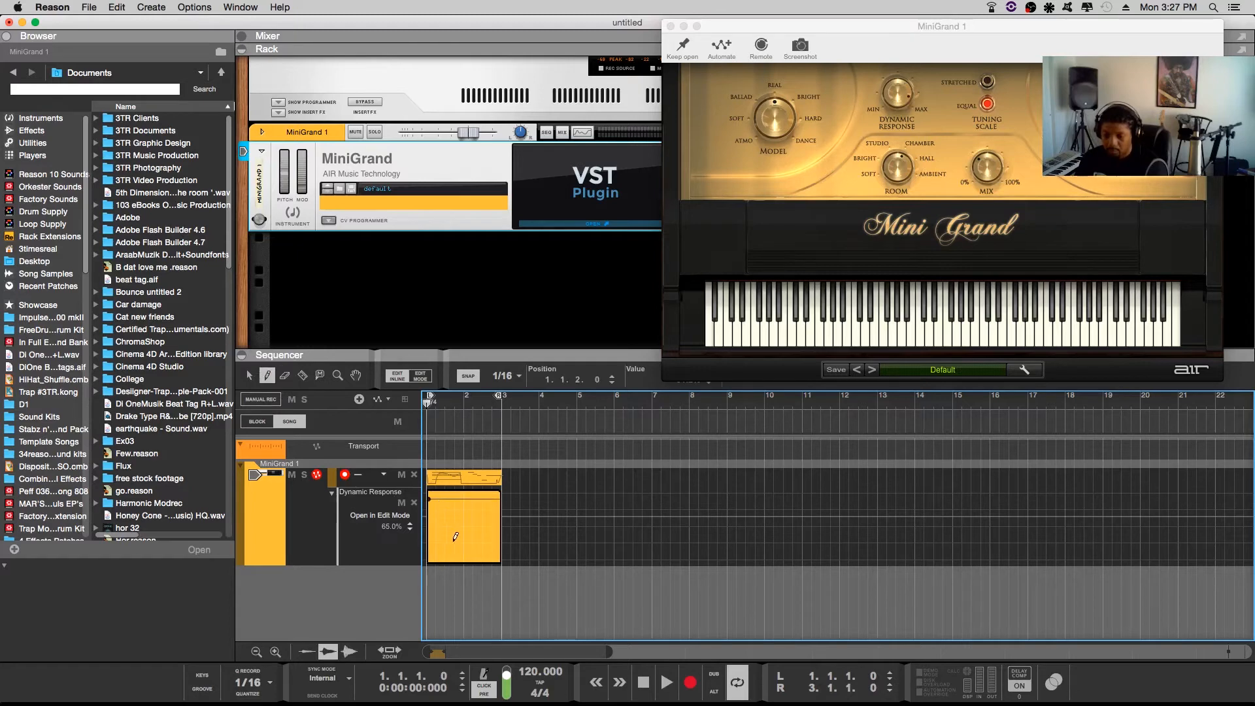
left_click(453, 546)
left_click(483, 508)
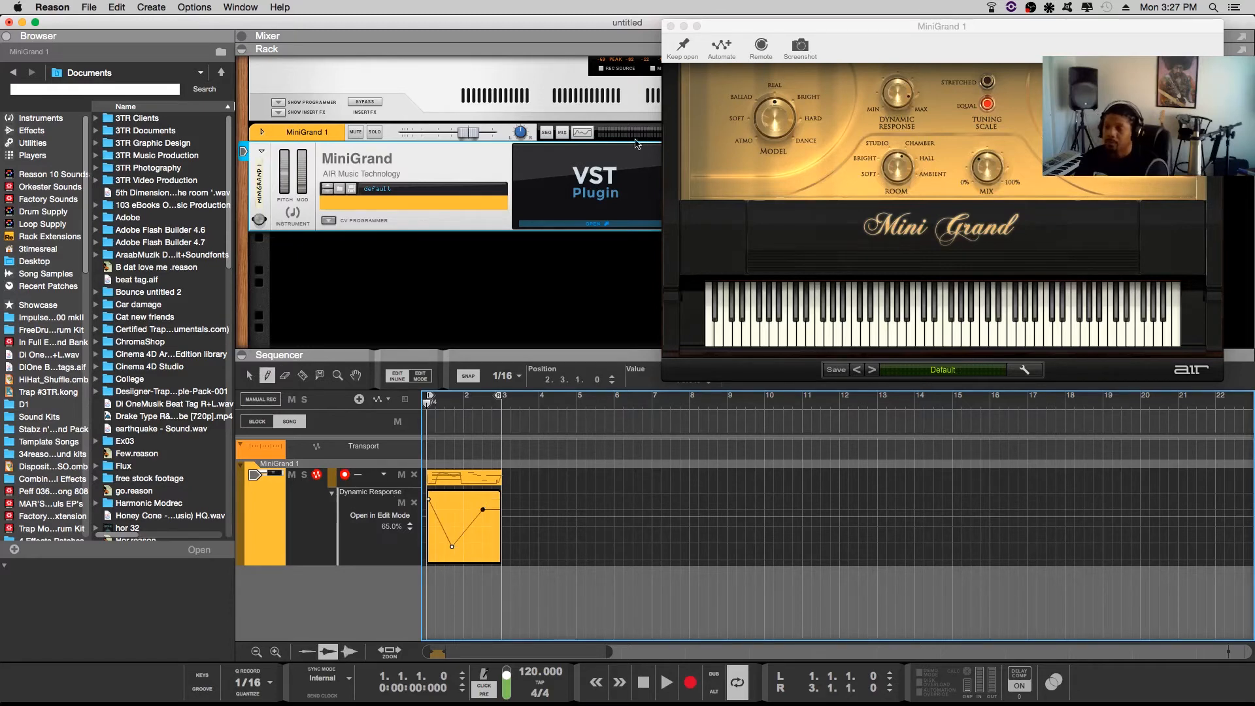
left_click(249, 375)
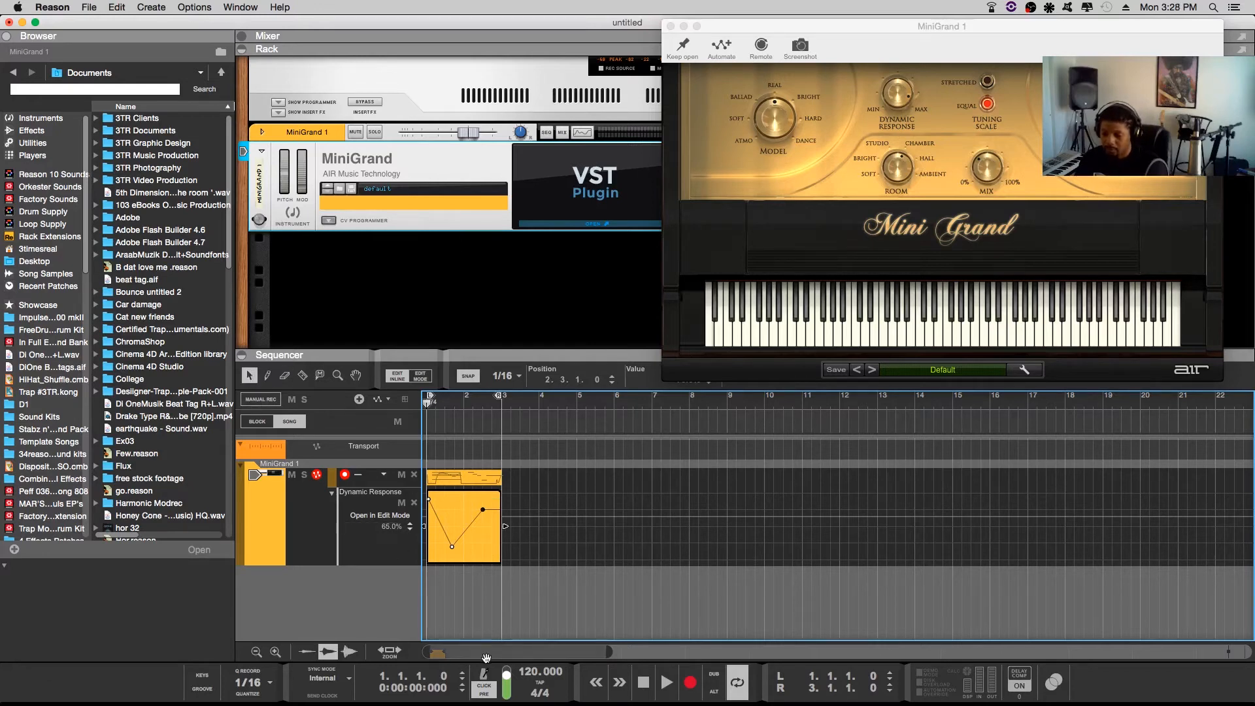
Lower the metronome click level and play the beginning of the drawn Dynamic Response automation
left_click_drag(510, 682, 503, 692)
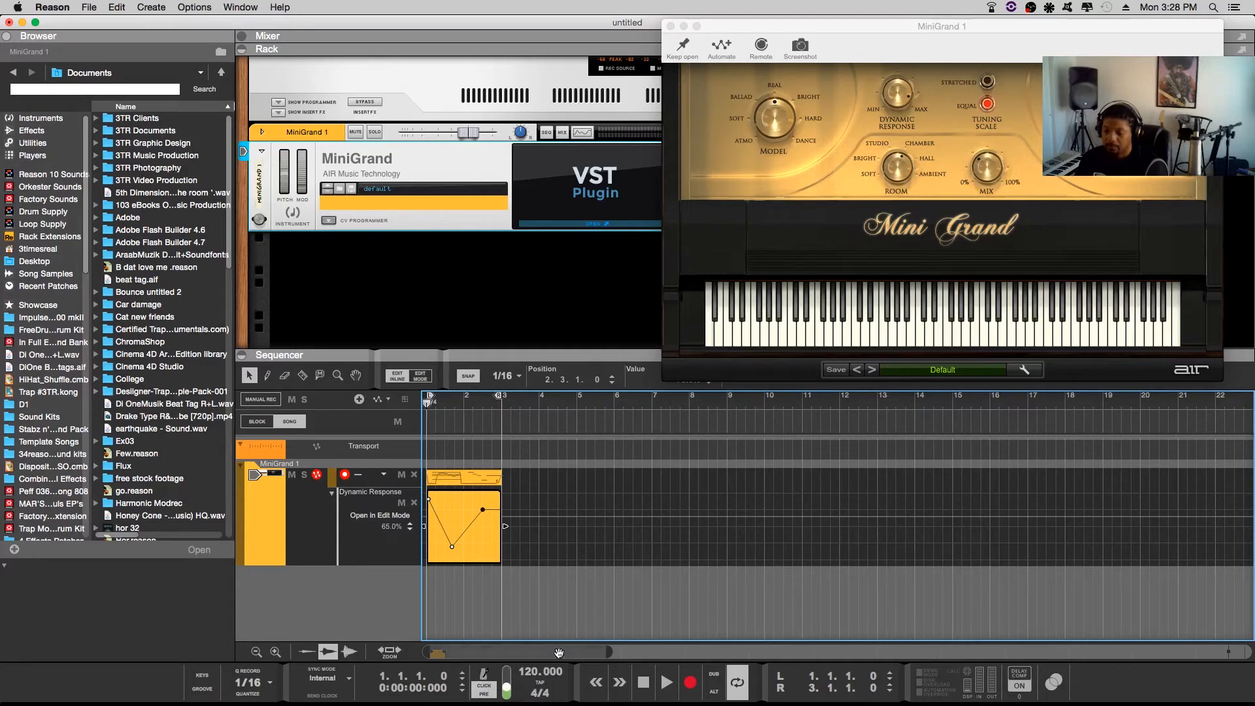
key("space")
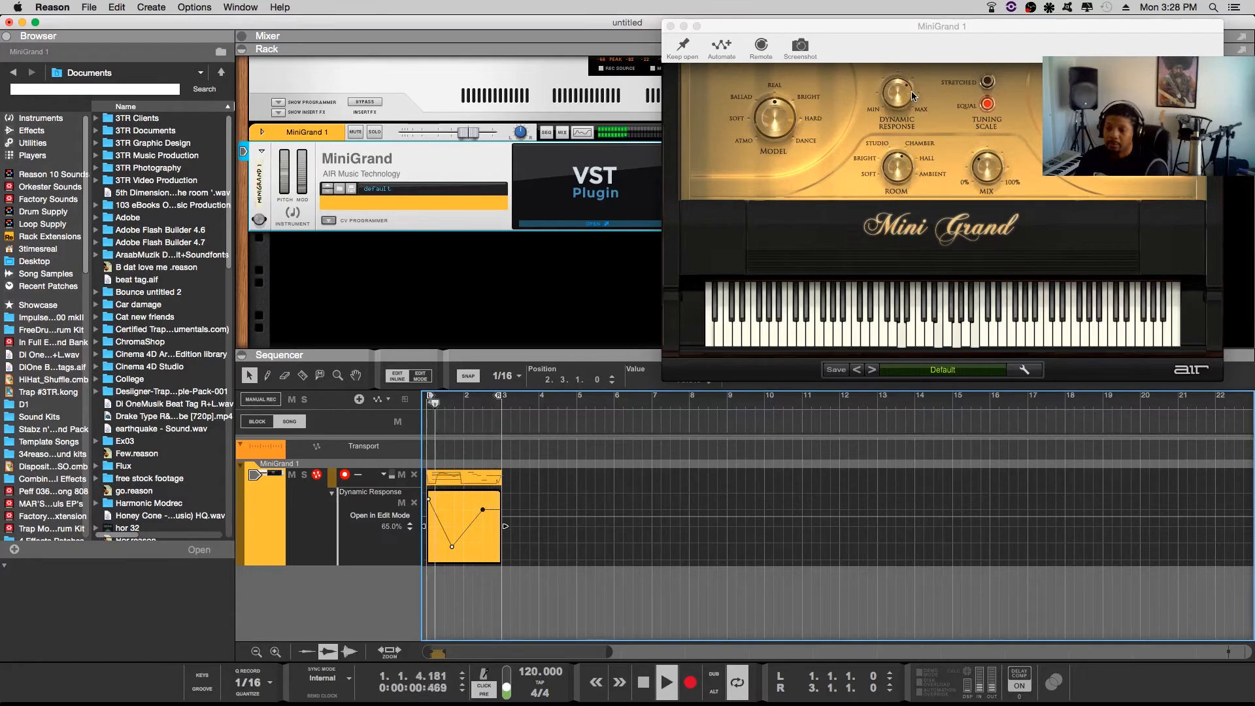
key("space")
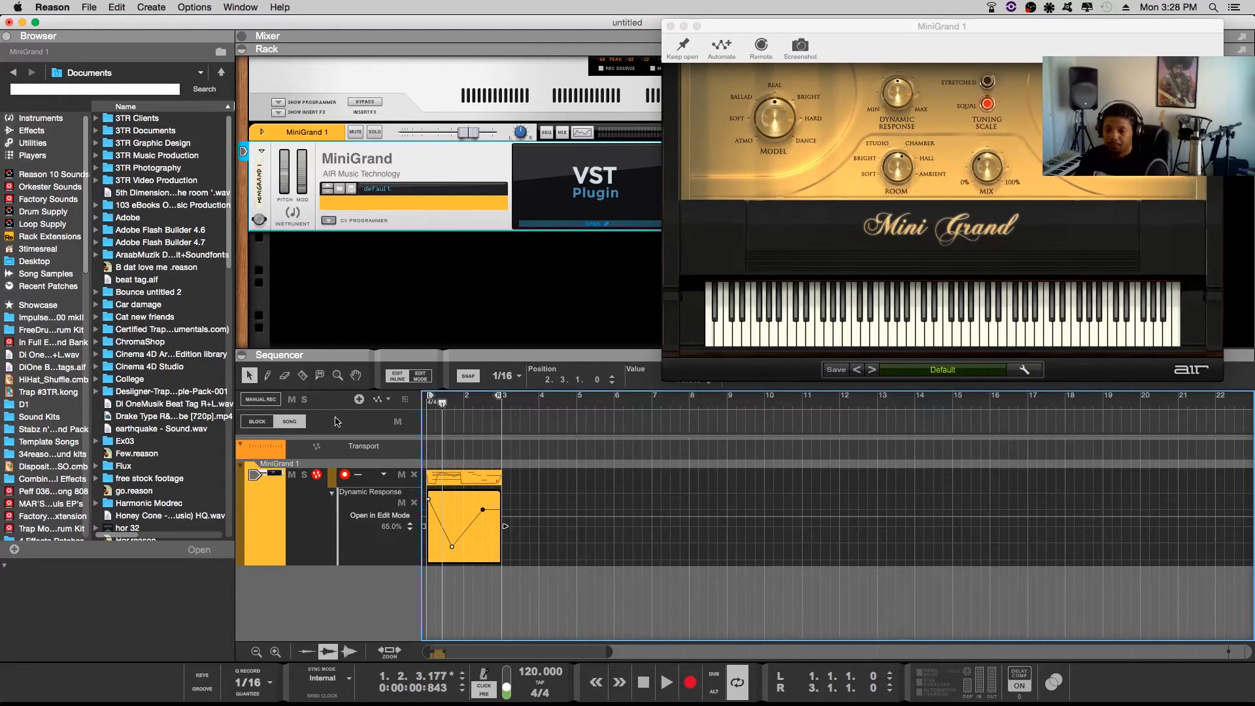
Leave inline editing and delete the drawn Dynamic Response automation clip
left_click(481, 503)
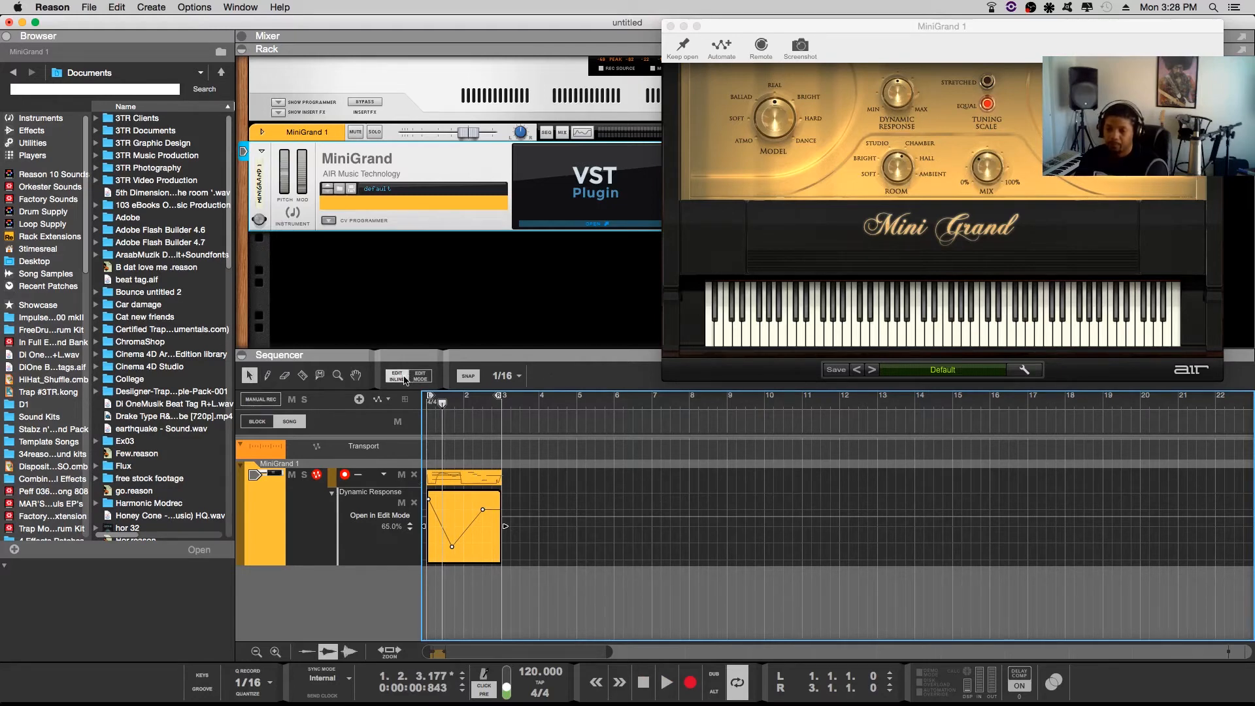
left_click(398, 376)
key("Delete")
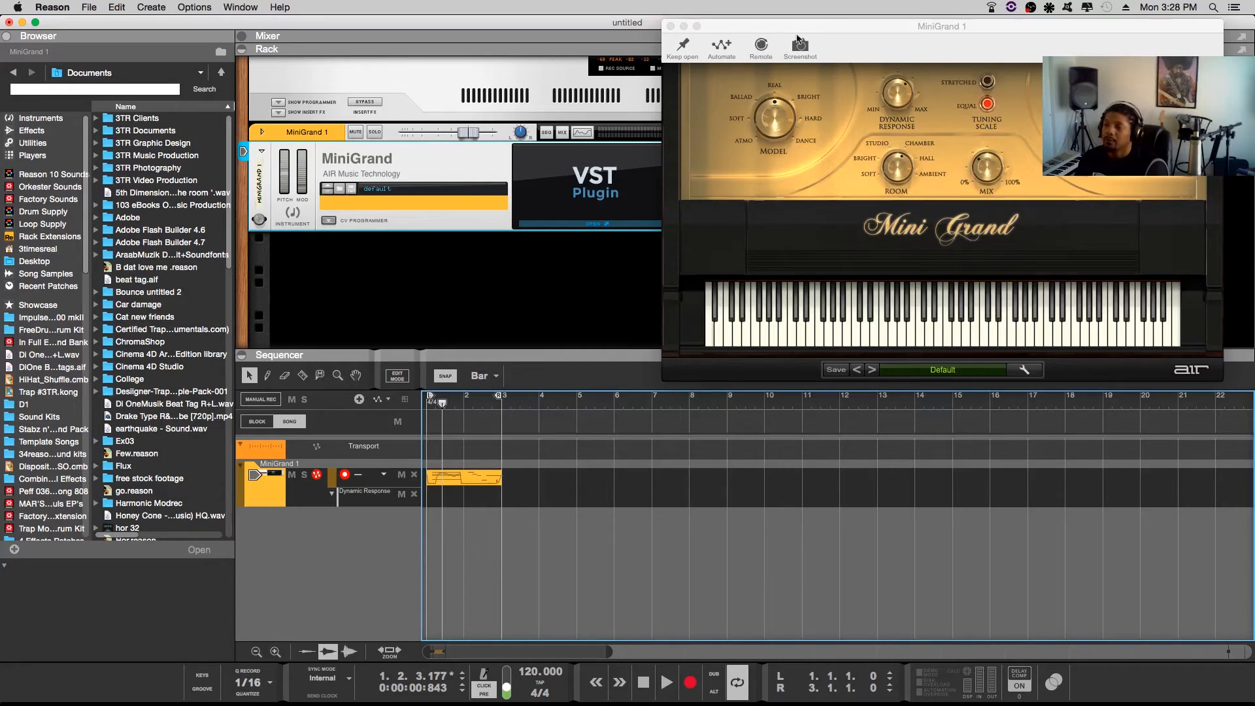
Map MiniGrand's Dynamic Response to CC 16 on the Motif xs Surface by learning from control surface input
left_click_drag(815, 24, 737, 23)
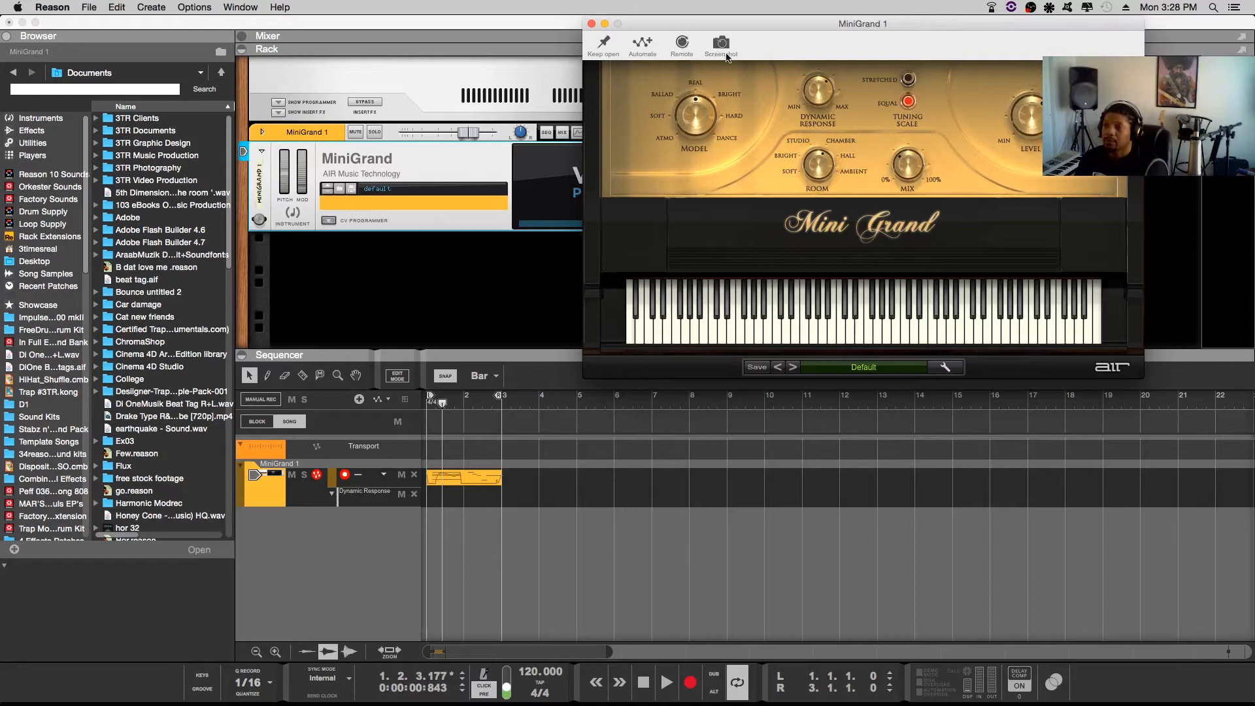
left_click(683, 44)
left_click(816, 89)
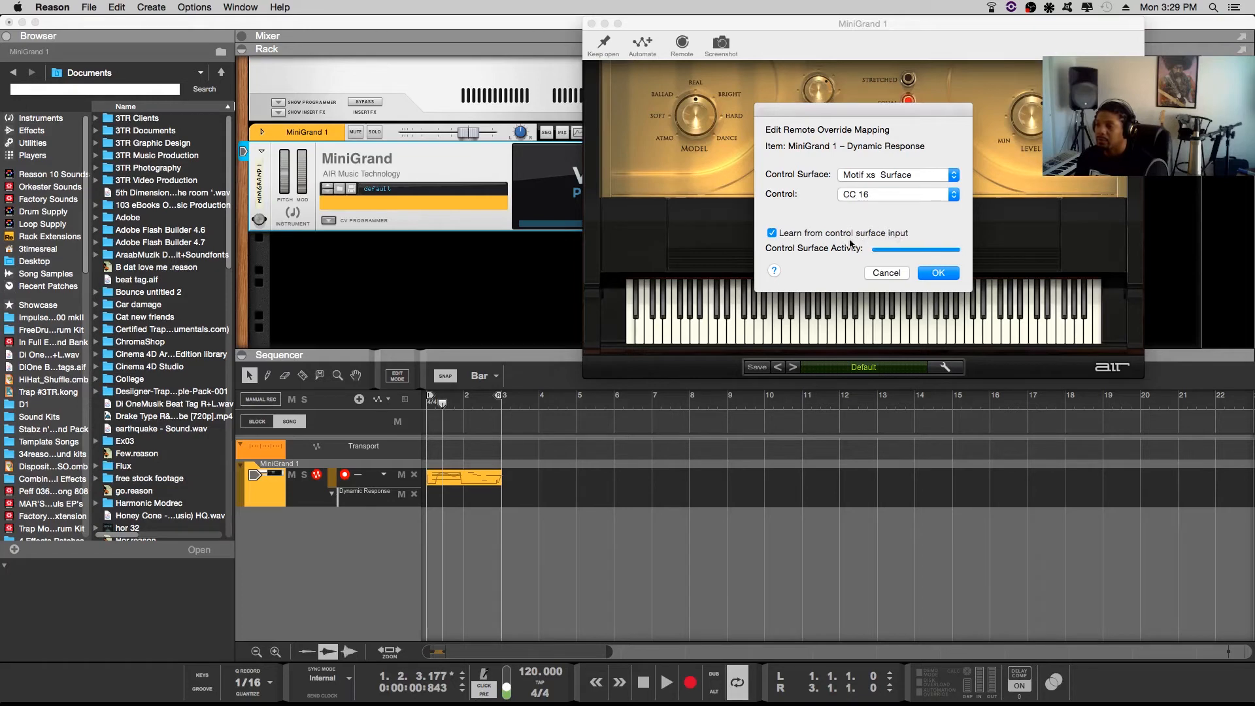
left_click(935, 273)
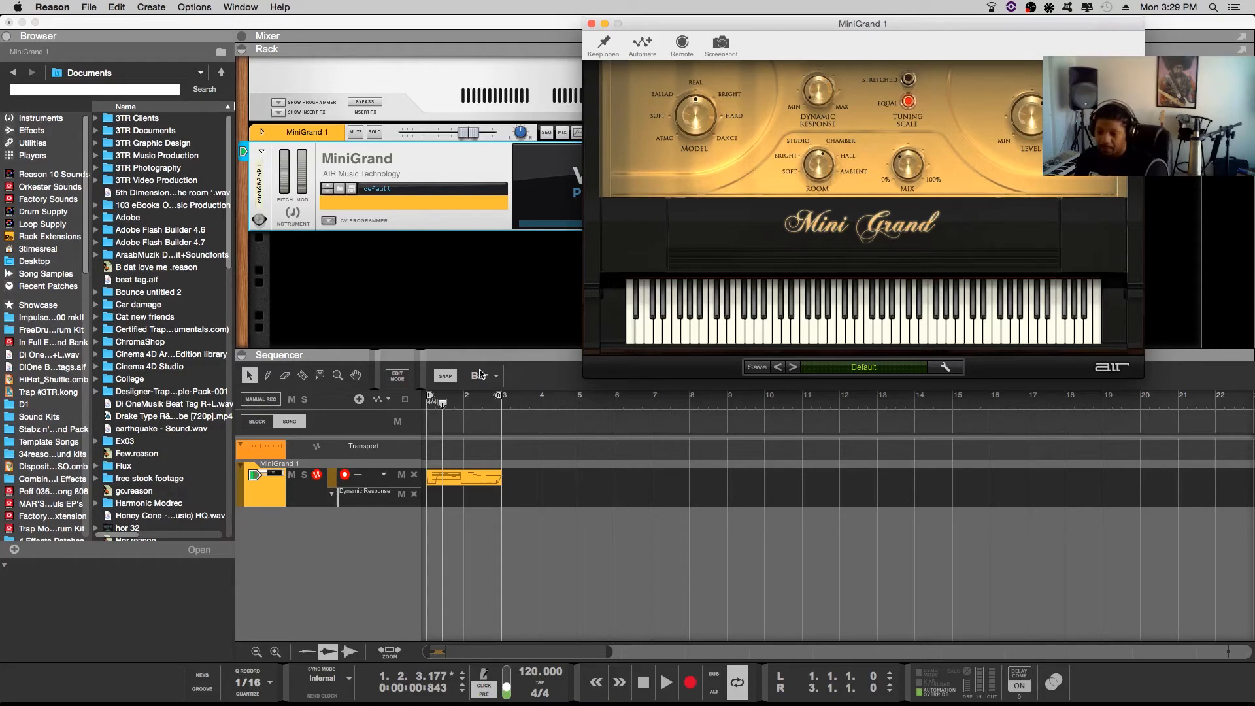
Return the song position to bar 1 and record looped Dynamic Response automation using the mapped hardware control
left_click_drag(442, 406, 418, 408)
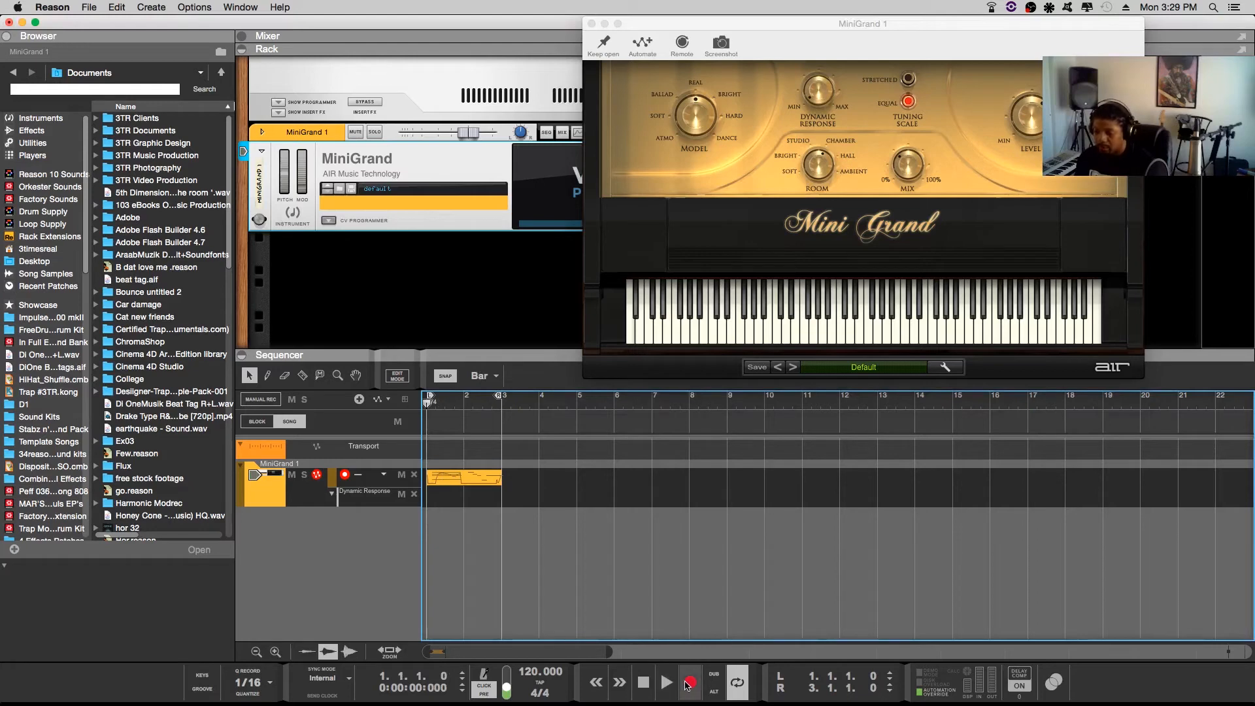
left_click(689, 682)
left_click(674, 684)
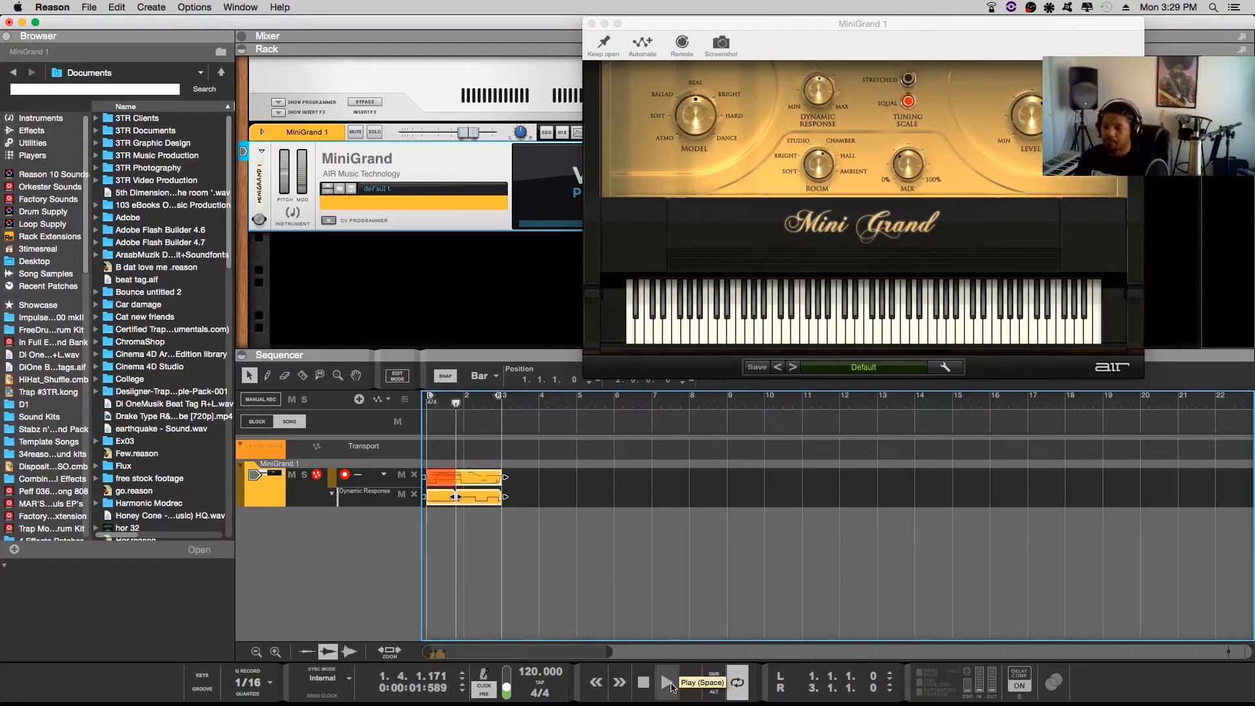
key("space")
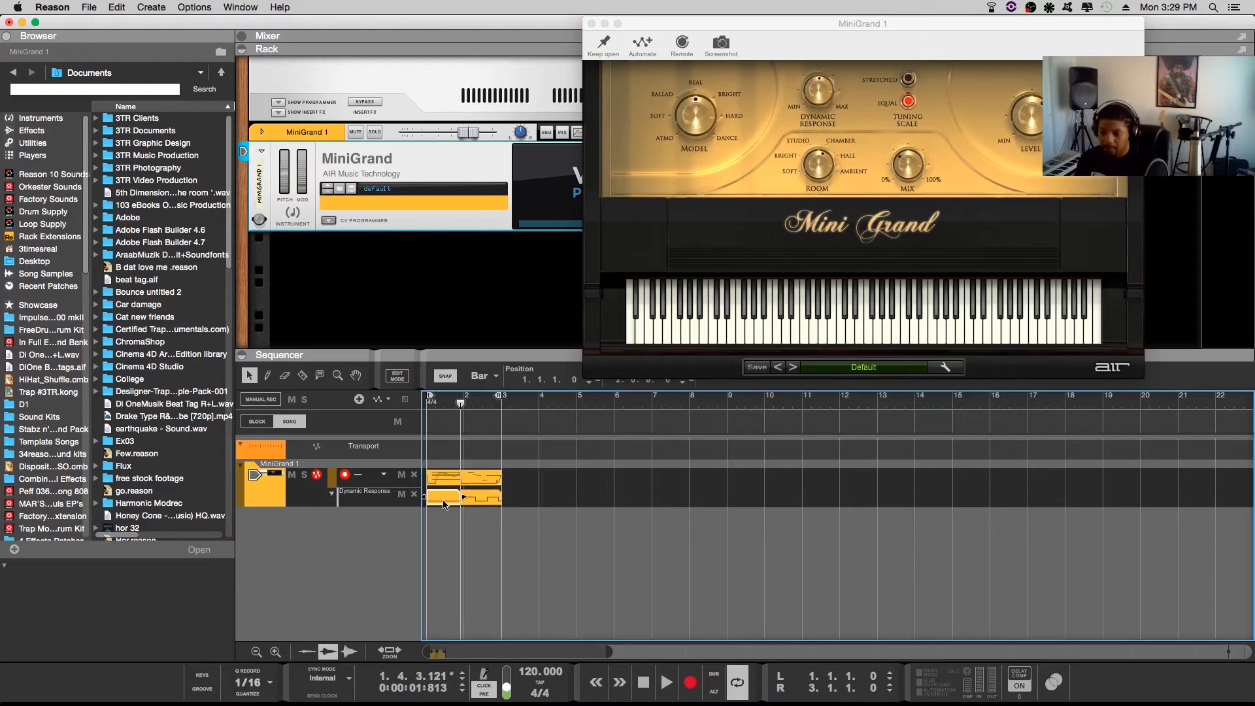
Delete both recorded Dynamic Response automation clips from the MiniGrand track
left_click(463, 477)
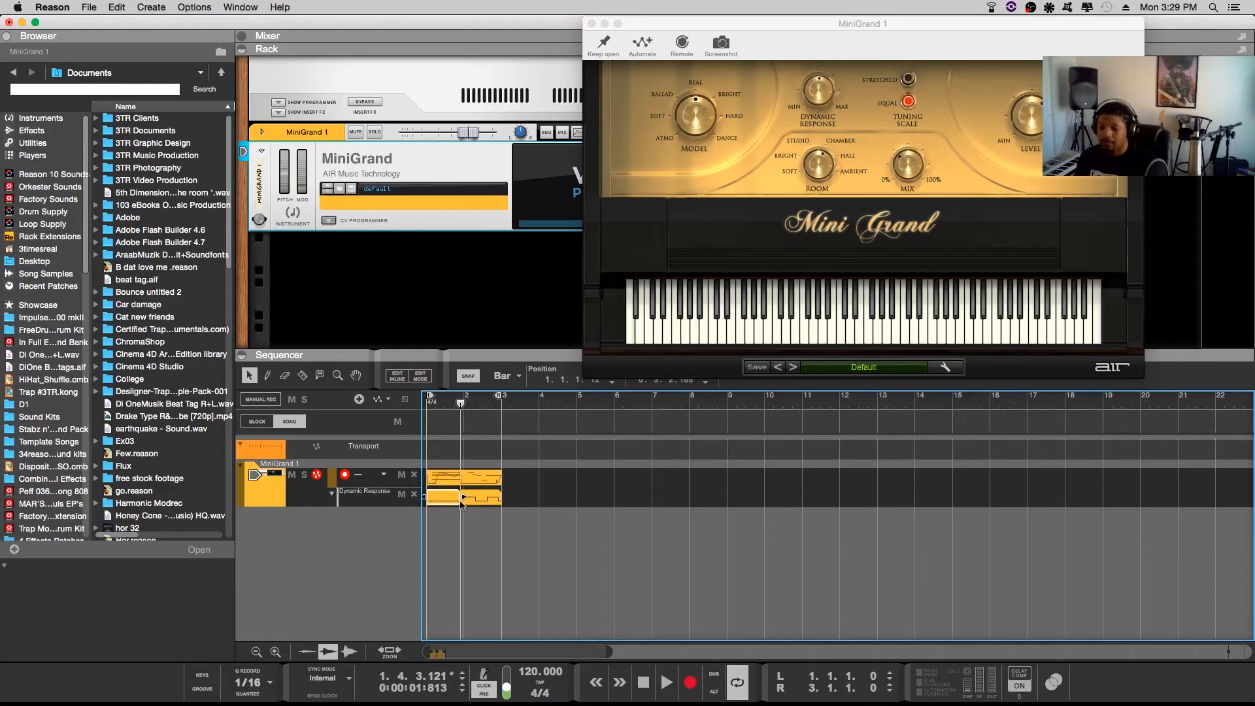
key("Delete")
left_click(466, 502)
key("Delete")
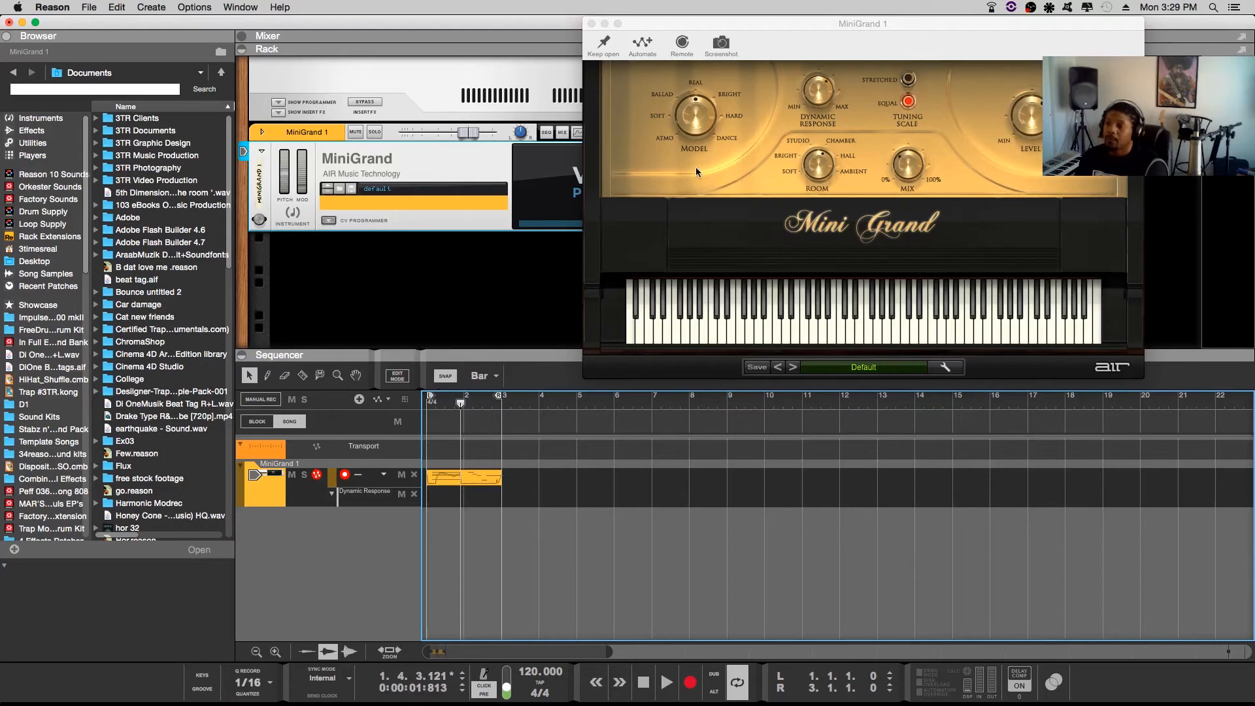
Move the MiniGrand window below its rack device, capture its interface as the device's screenshot, and close the window
left_click_drag(739, 24, 639, 312)
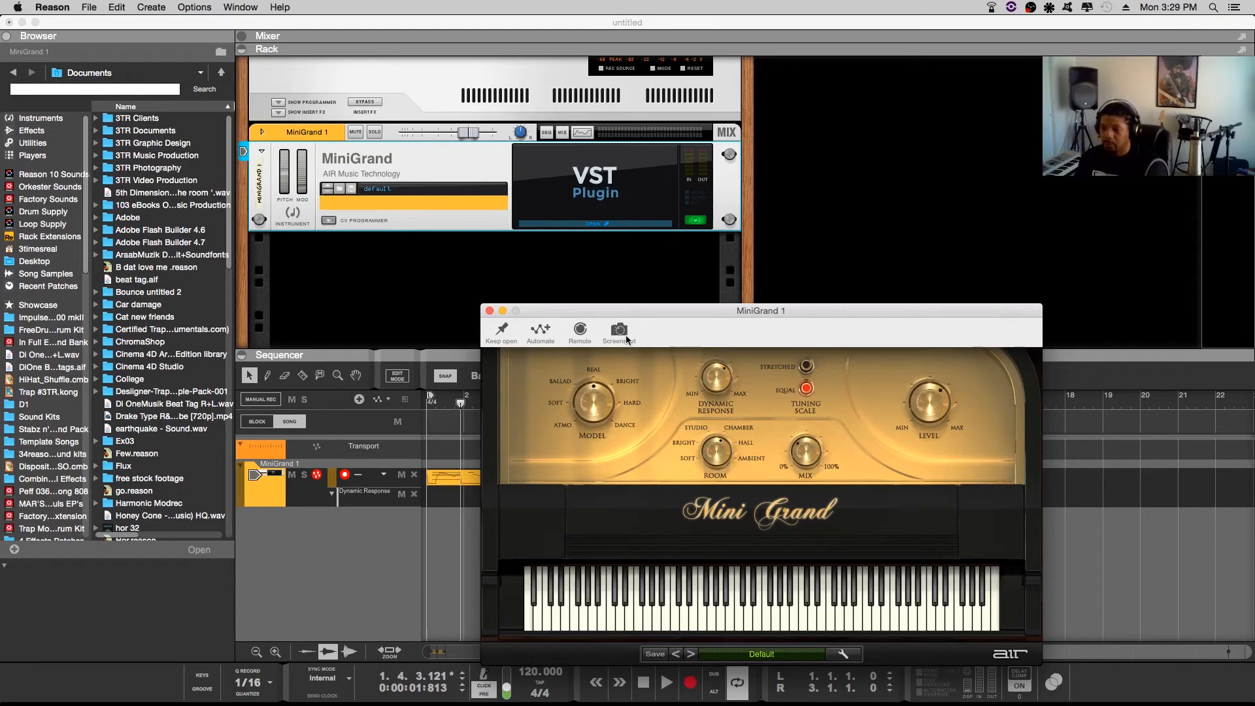
left_click(623, 336)
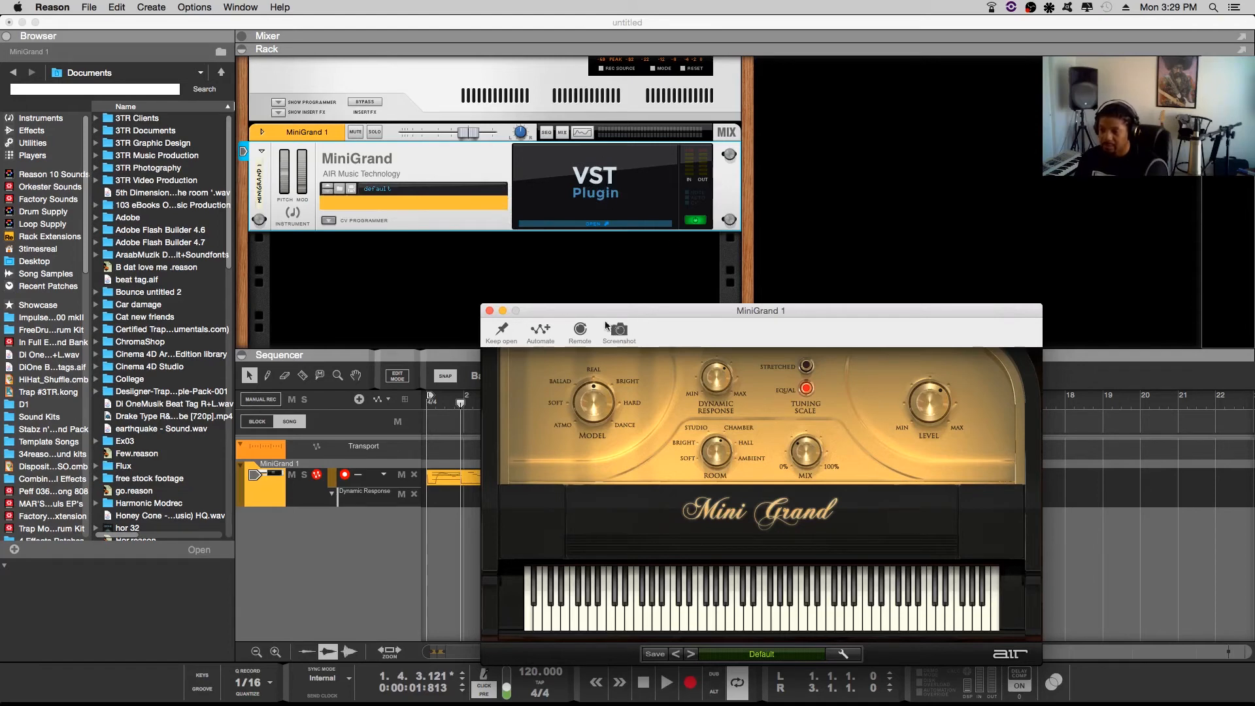
left_click(490, 310)
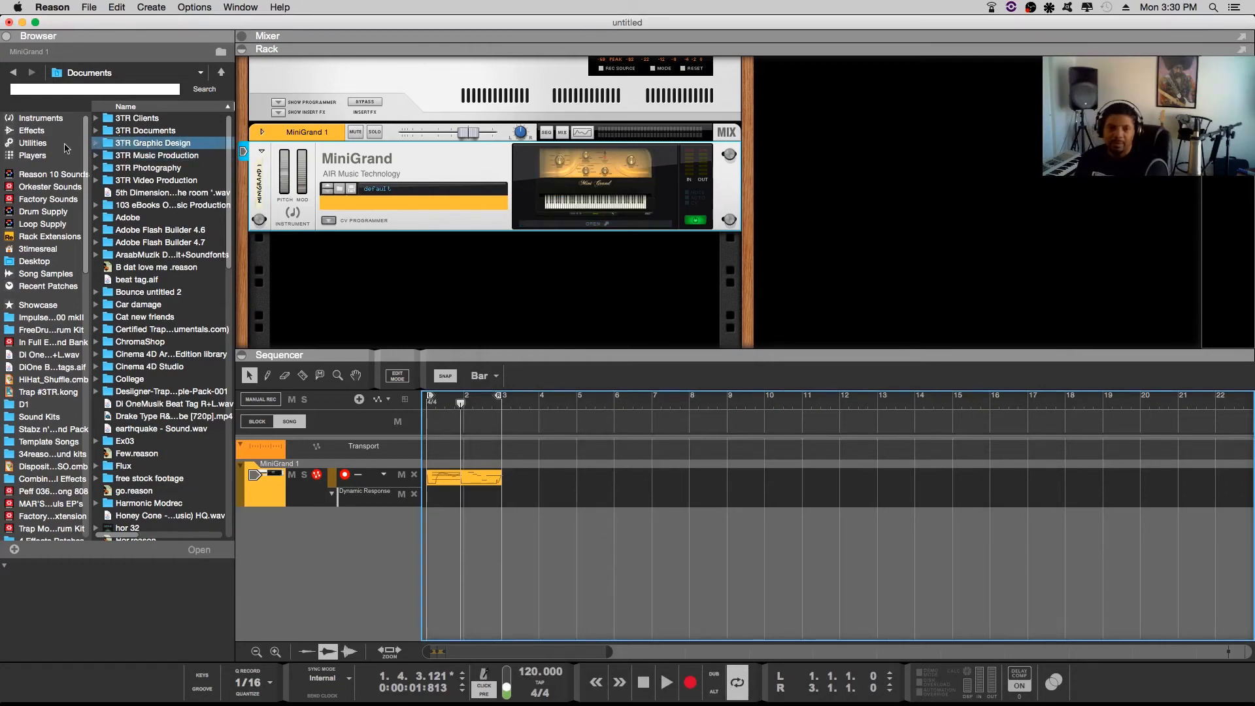
List the instruments in the browser and open MiniGrand's CV programmer to examine its CV input assignments
left_click(41, 123)
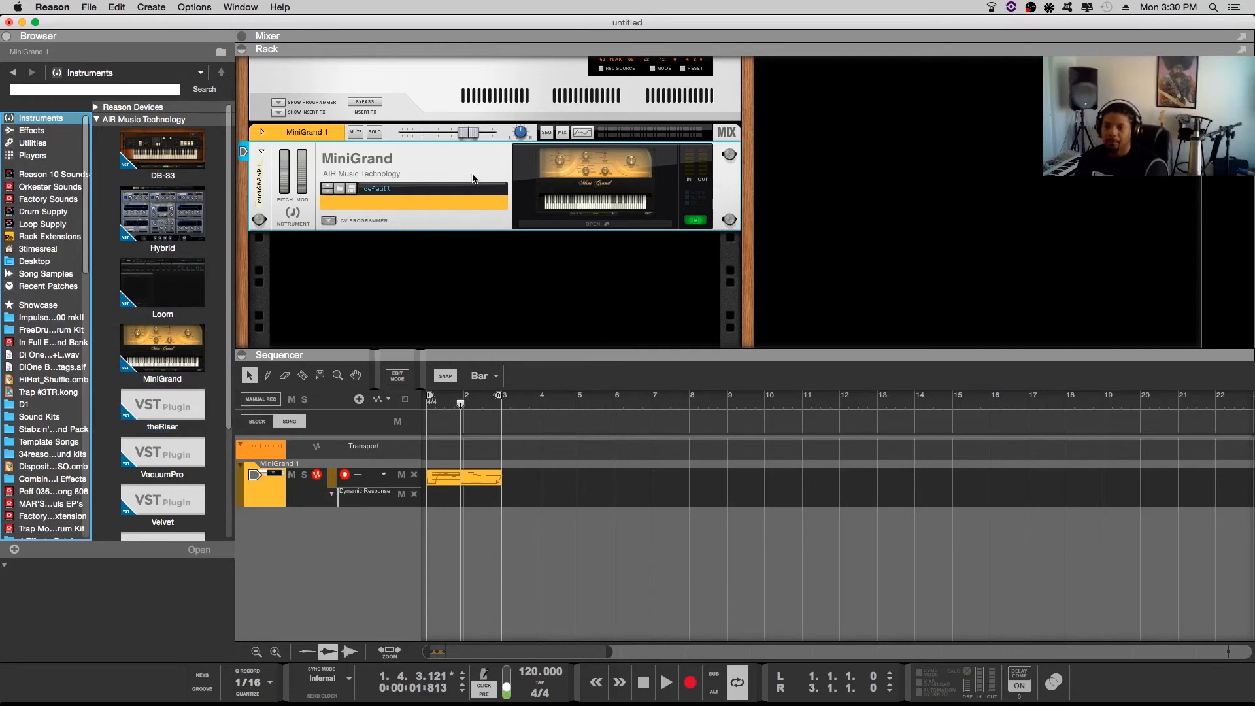
left_click(328, 217)
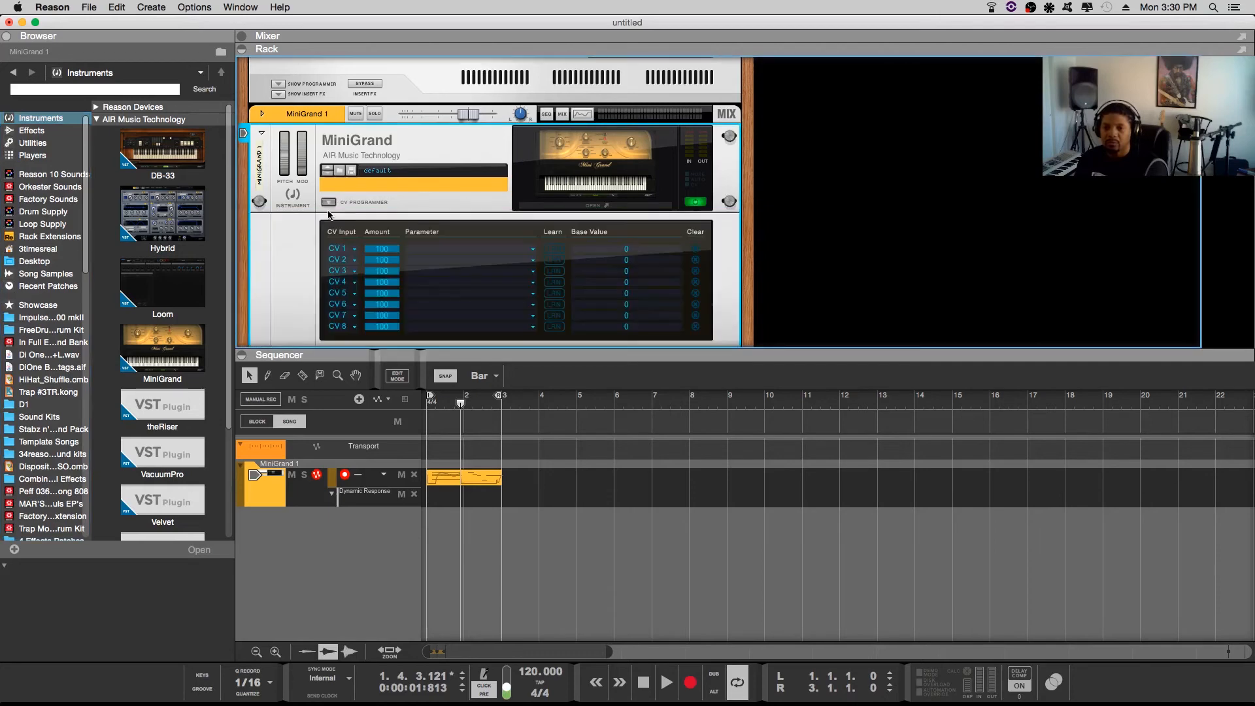
scroll(535, 157, "down", 4)
scroll(535, 158, "up", 5)
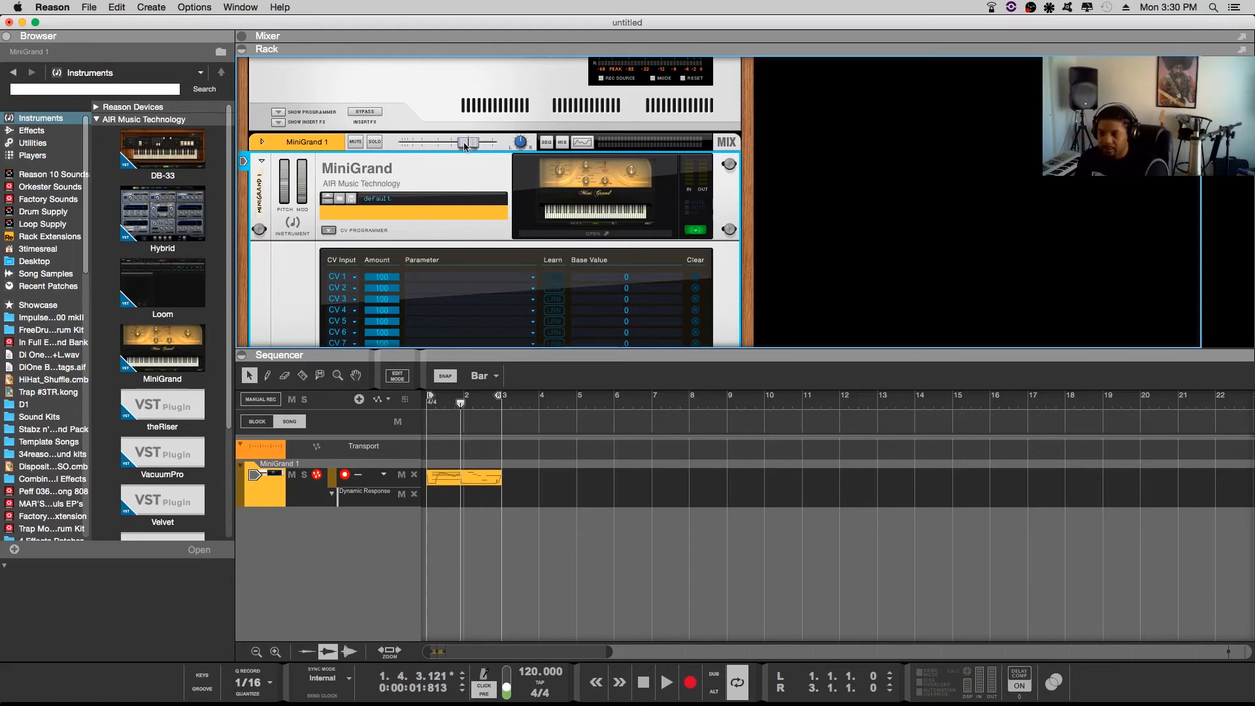
Open the MiniGrand window from its rack device to view its parameter knobs, and close it
left_click(620, 195)
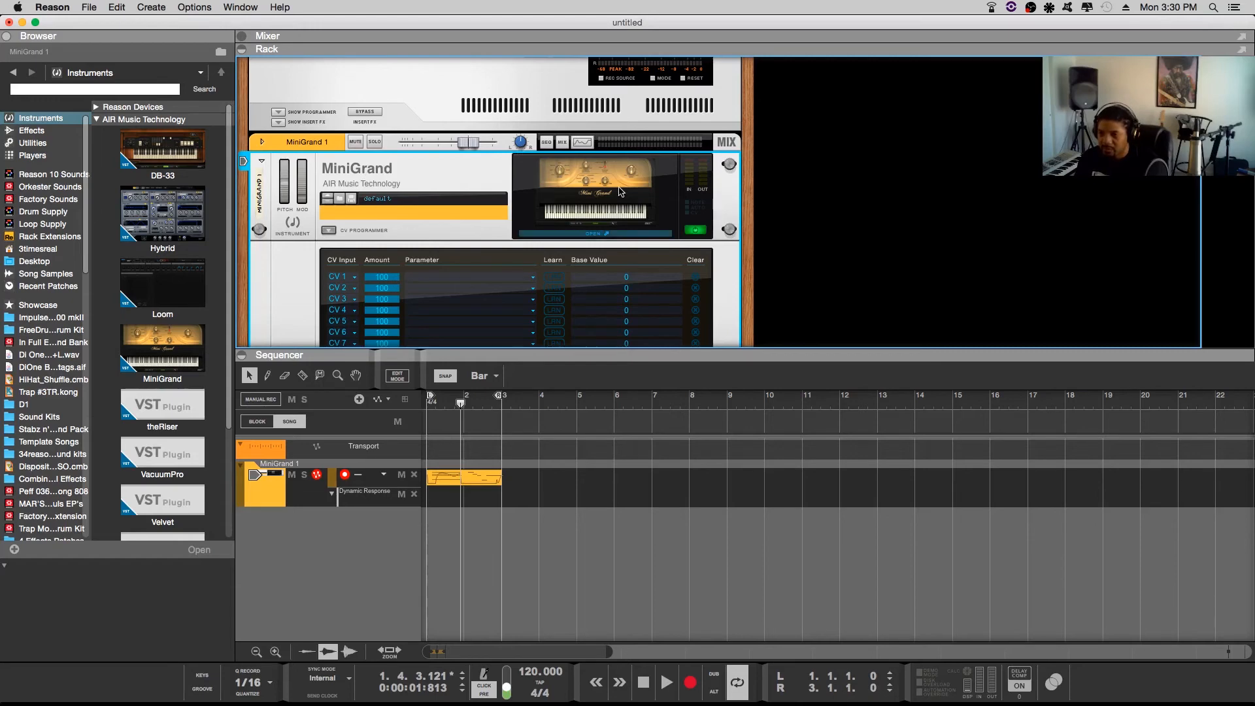
left_click(620, 194)
left_click(618, 228)
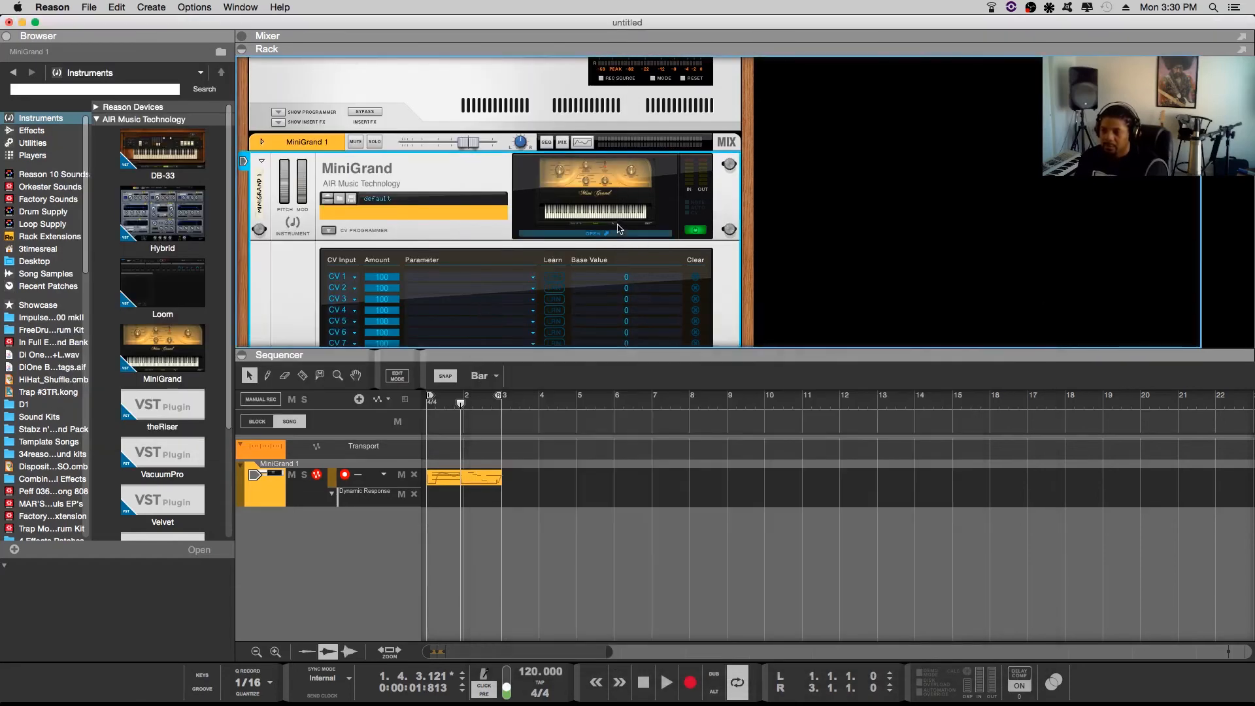
left_click(618, 228)
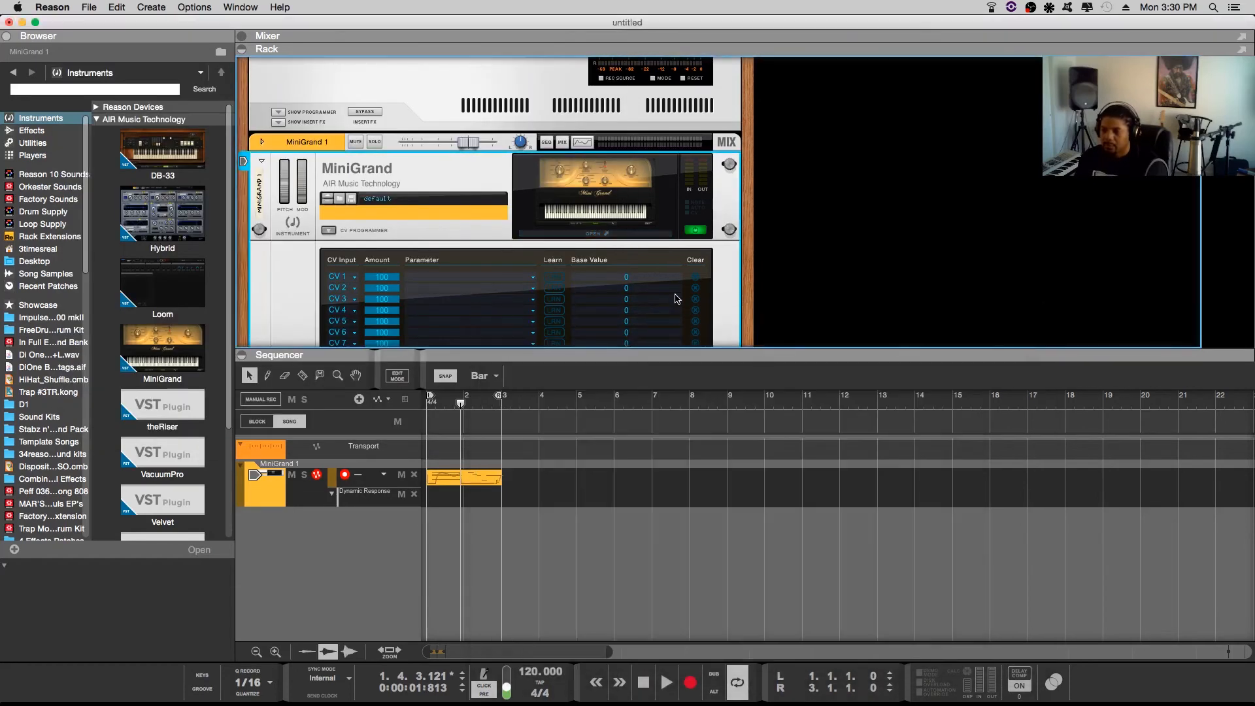
left_click(656, 234)
left_click_drag(678, 321, 639, 151)
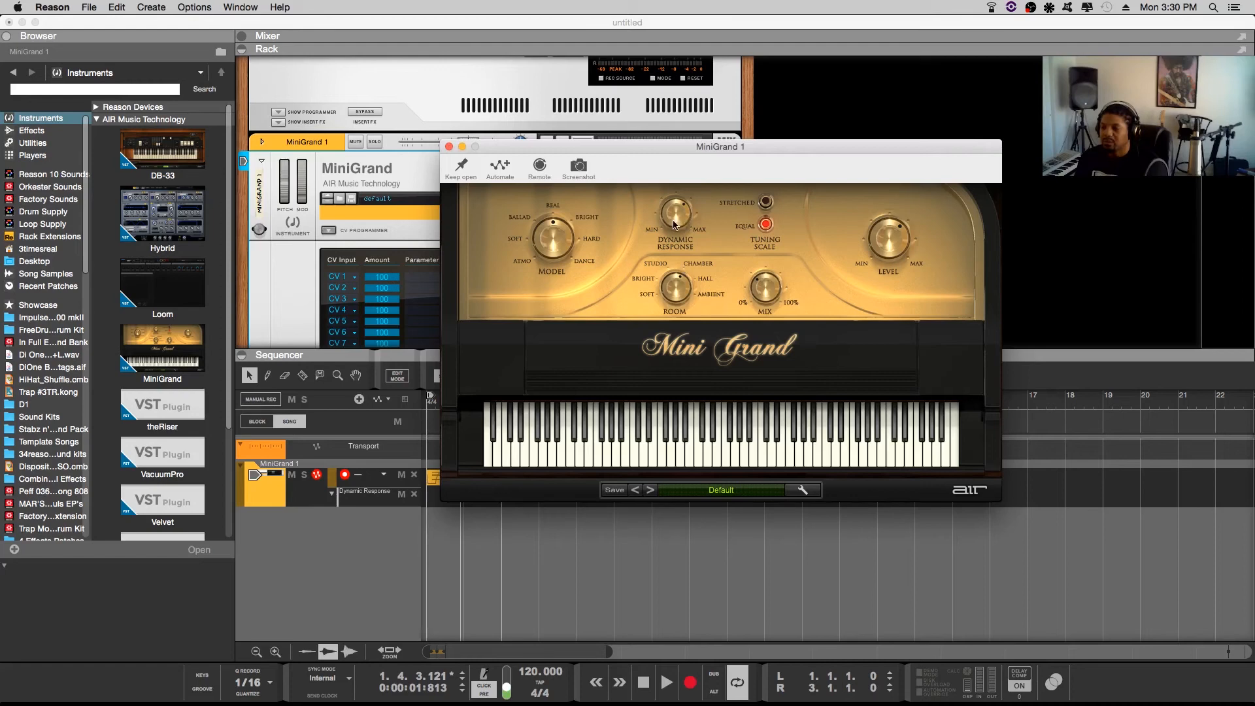
left_click(448, 148)
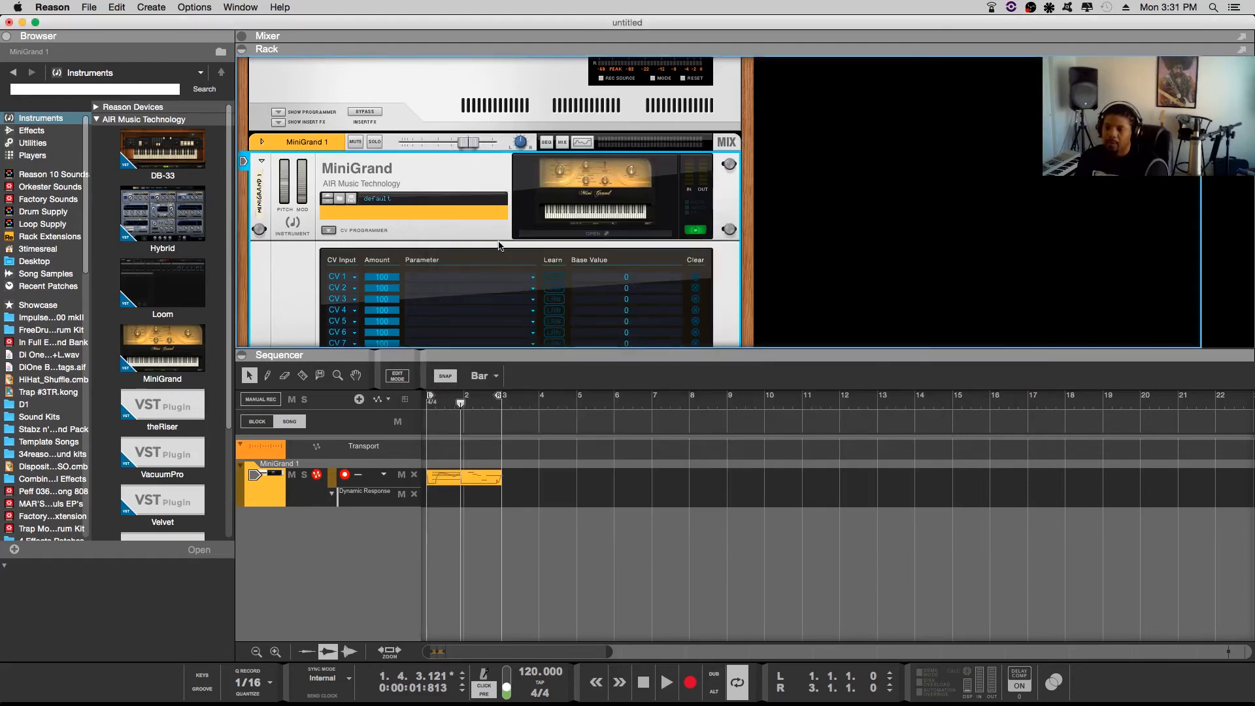
Reopen the MiniGrand window clear of the CV programmer, assign Dynamic Response to CV 1 with Learn, and close the window
scroll(501, 246, "down", 1)
left_click(608, 230)
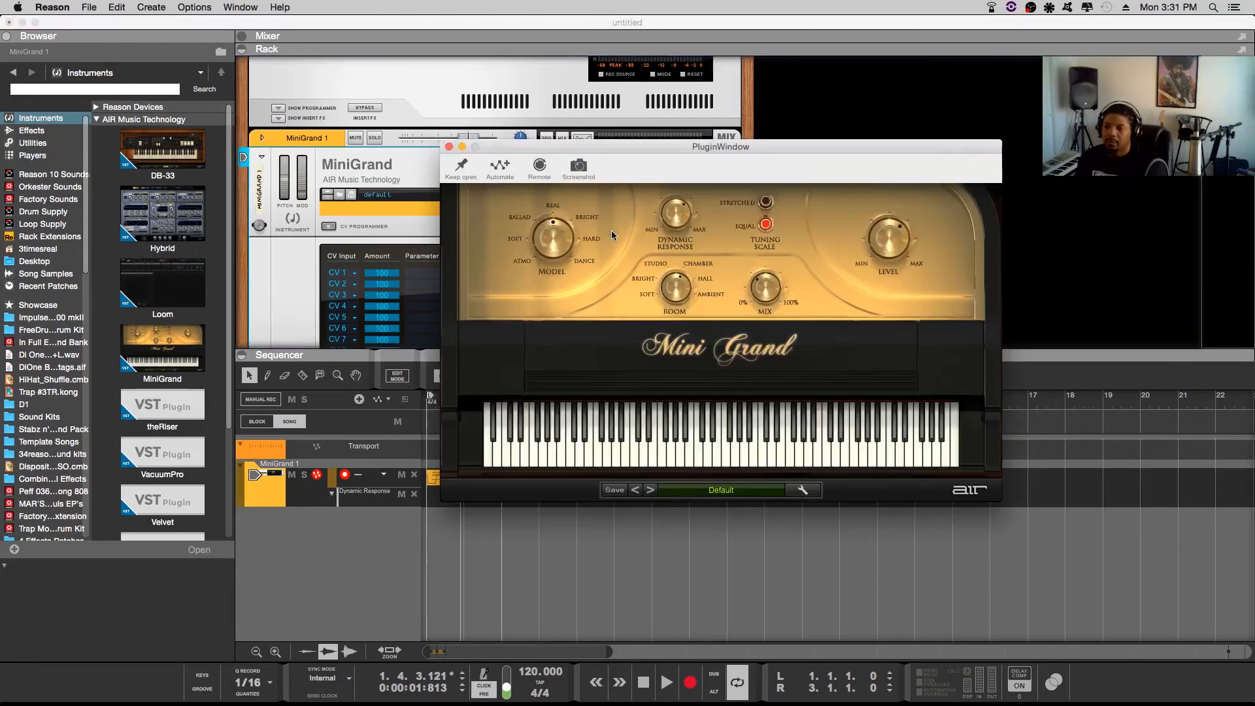
left_click_drag(744, 142, 979, 300)
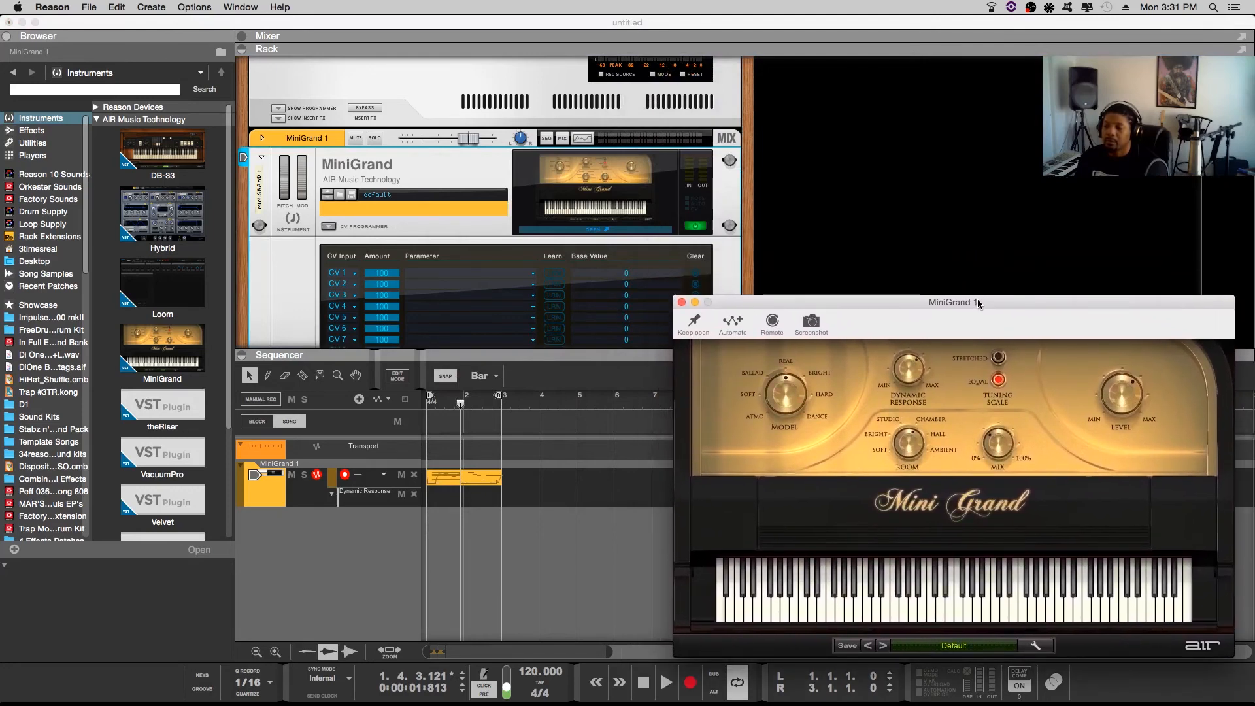
left_click(562, 273)
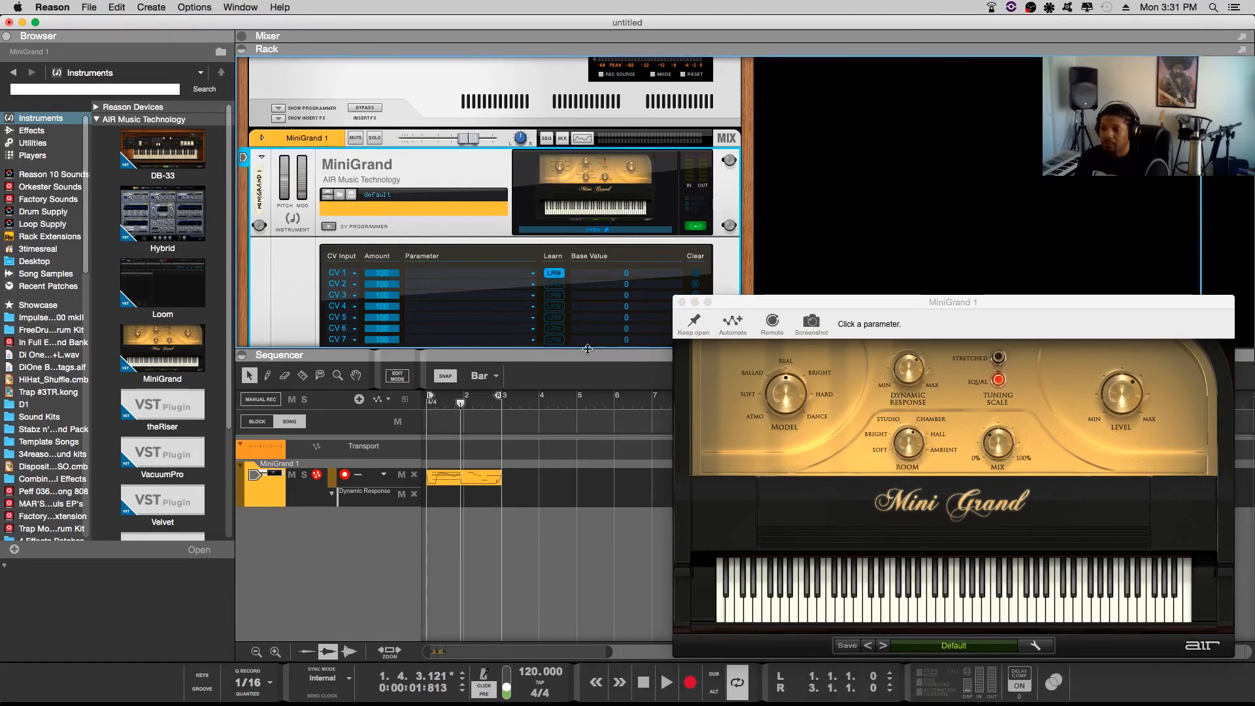
left_click(911, 370)
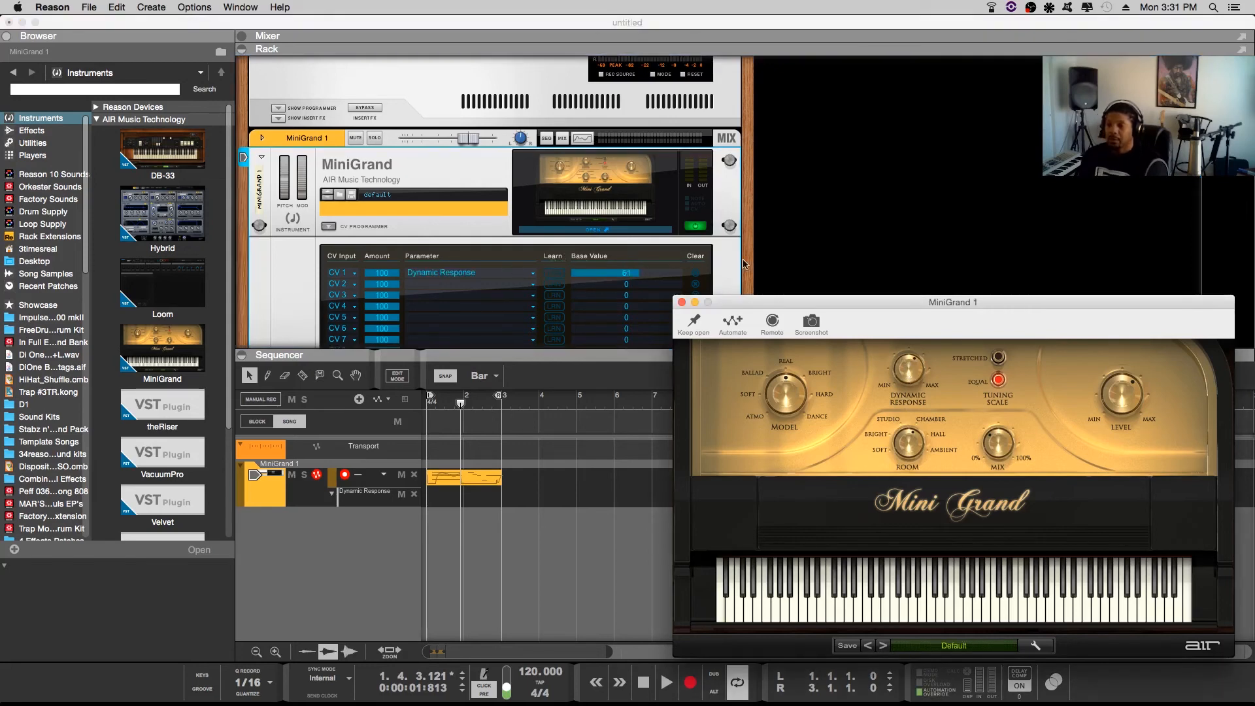
left_click(682, 302)
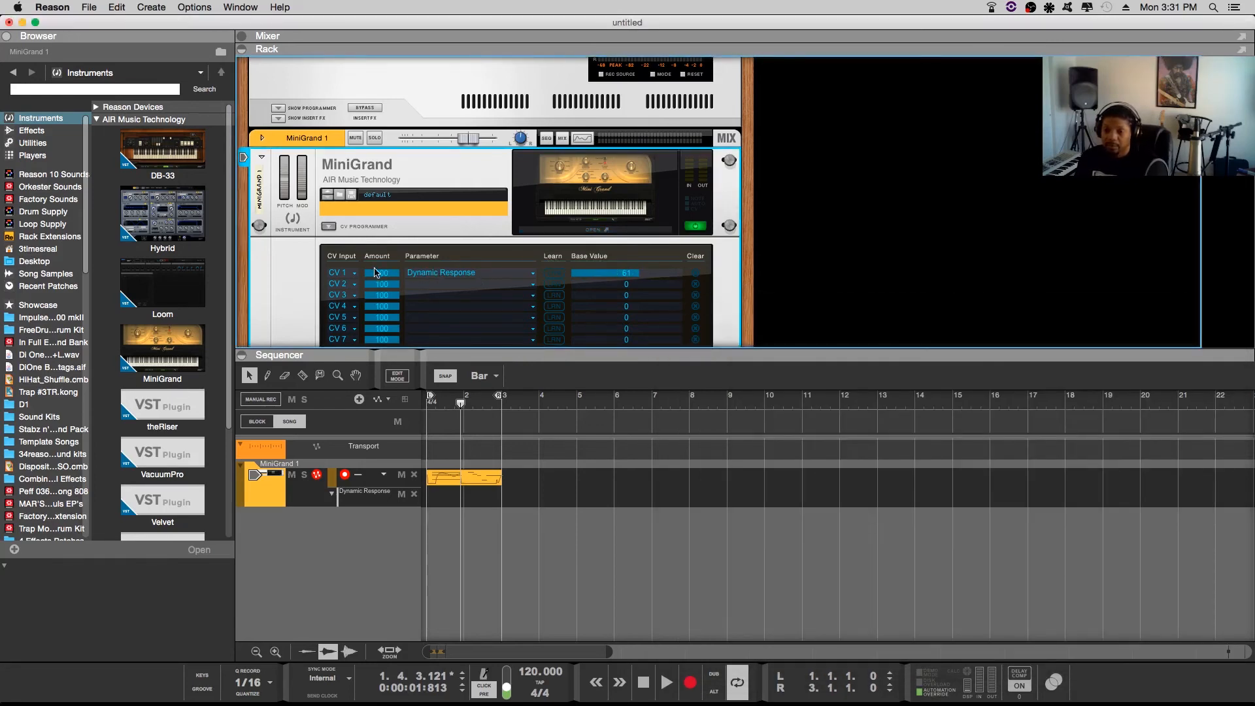
Lower the CV 1 routing amount and set its Dynamic Response base value to 57
mouse_move(386, 277)
left_mouse_down()
mouse_move(376, 297)
mouse_move(382, 231)
mouse_move(380, 304)
mouse_move(378, 281)
left_mouse_up()
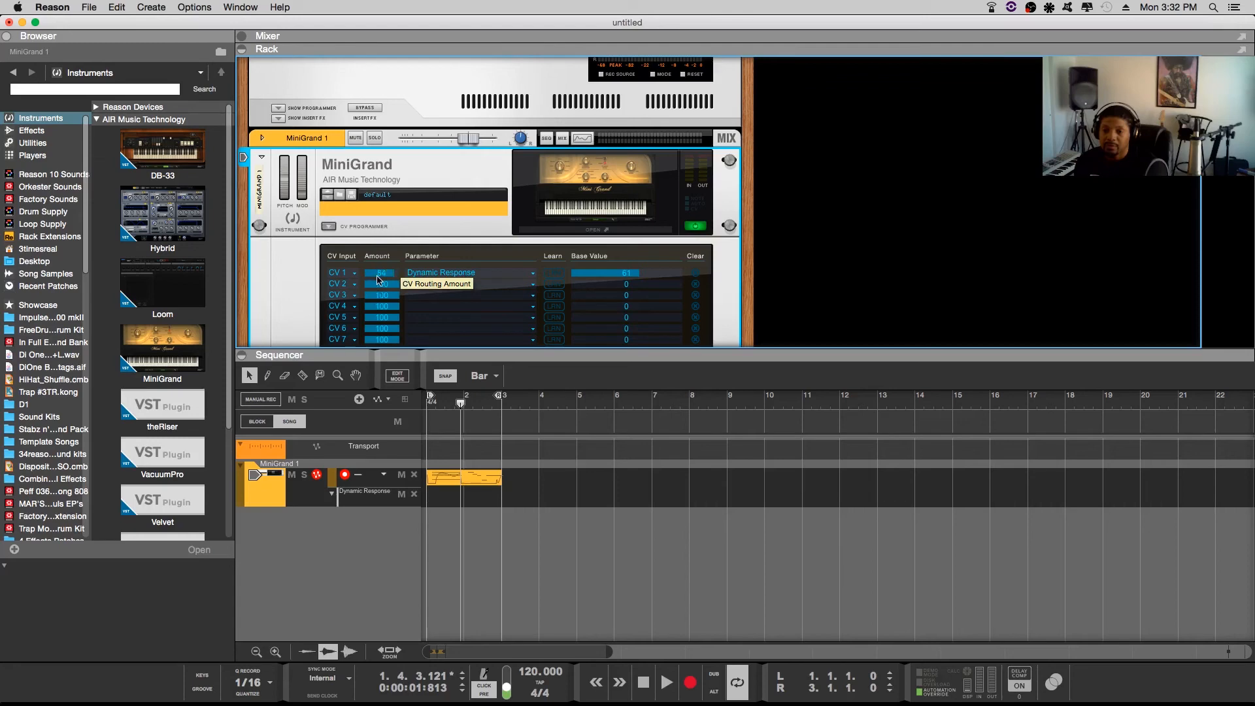
left_click(497, 274)
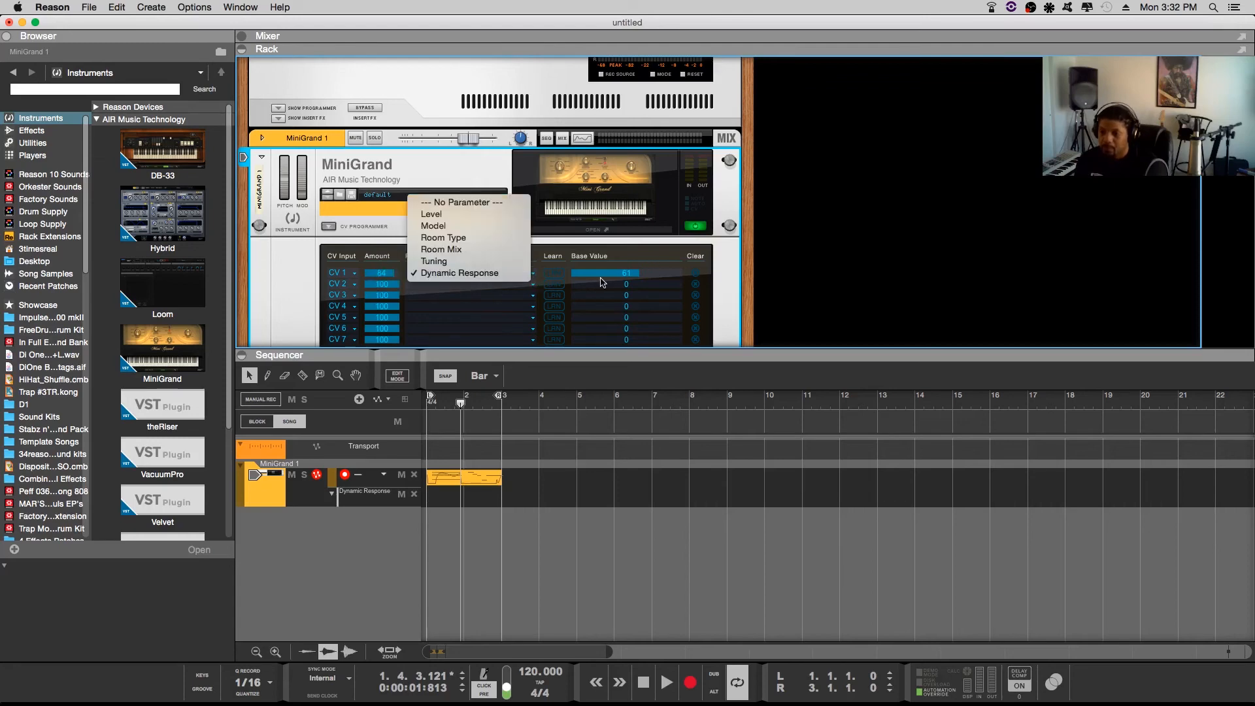
left_click(624, 274)
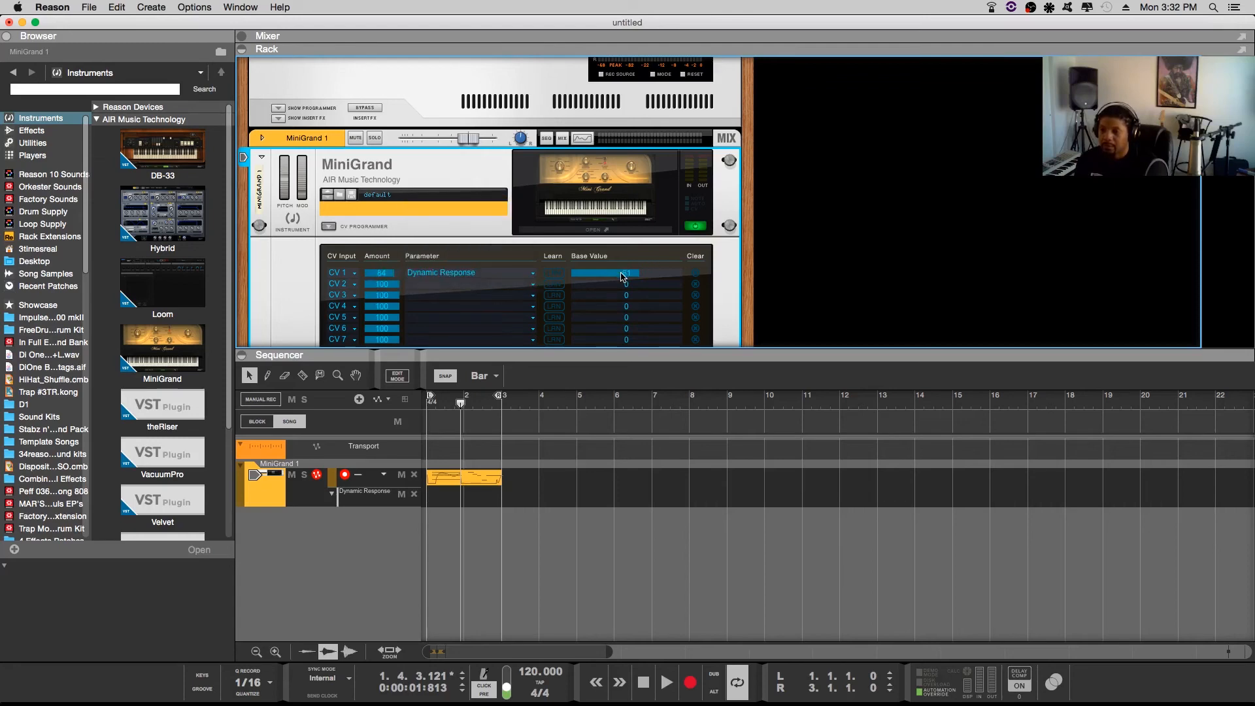
mouse_move(627, 275)
left_mouse_down()
mouse_move(677, 270)
mouse_move(613, 291)
mouse_move(617, 263)
mouse_move(618, 307)
mouse_move(623, 259)
mouse_move(621, 299)
mouse_move(619, 276)
left_mouse_up()
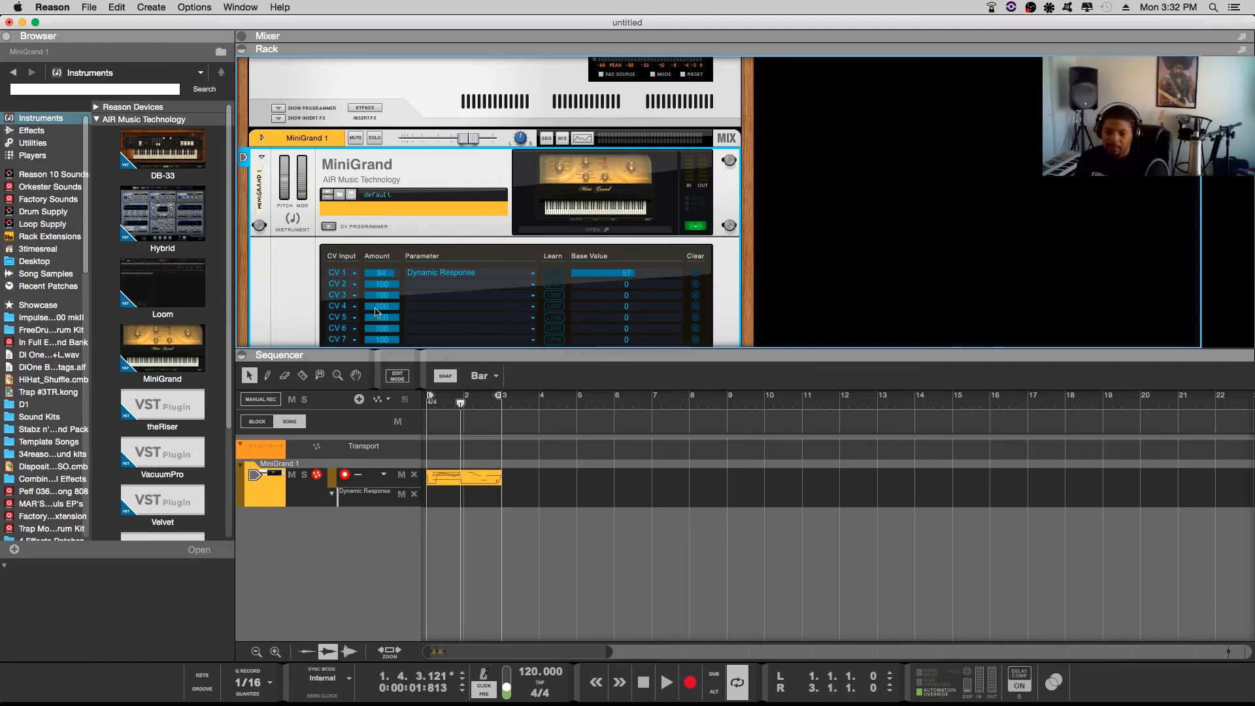
Open the MiniGrand window and assign the Model knob to CV 2 with Learn
scroll(376, 312, "down", 5)
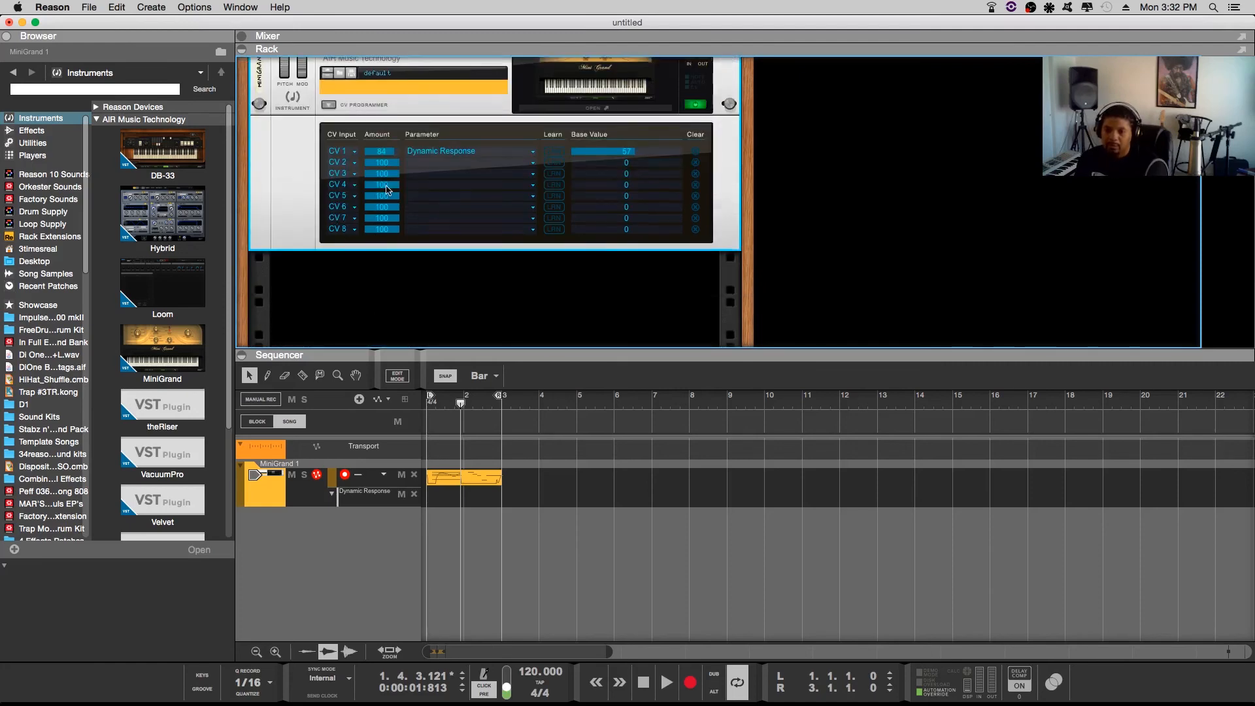
scroll(389, 191, "up", 2)
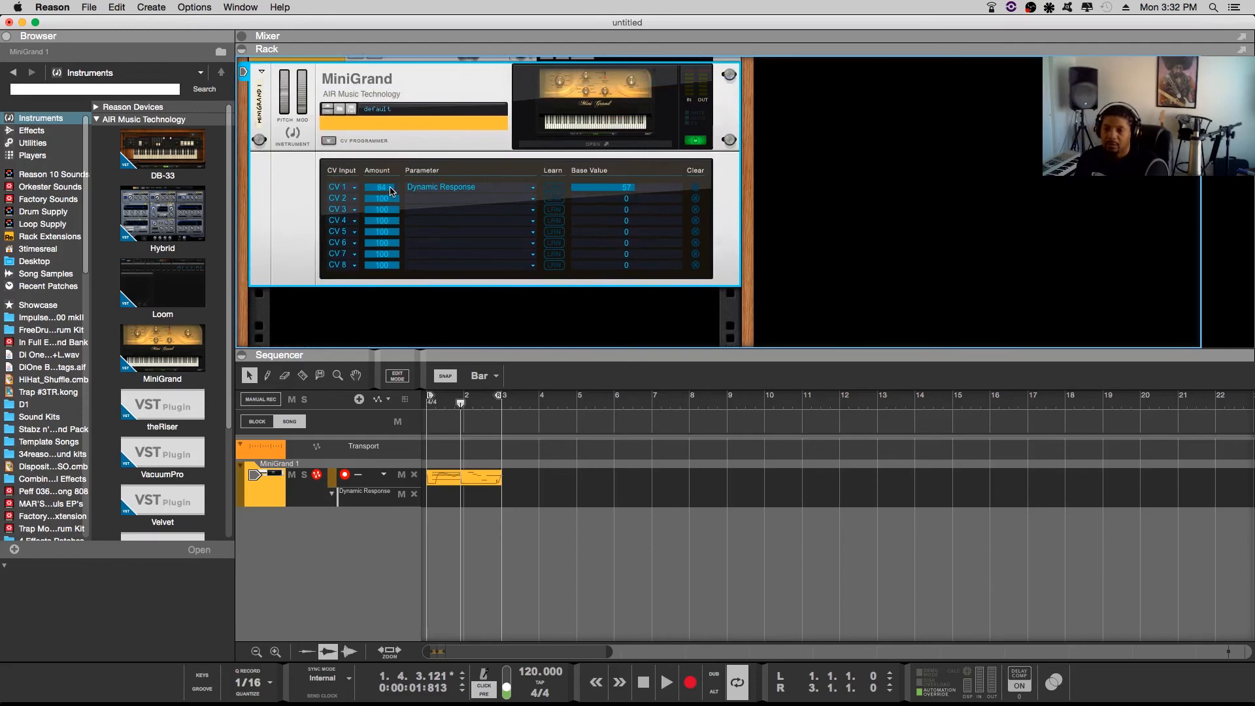
left_click(603, 143)
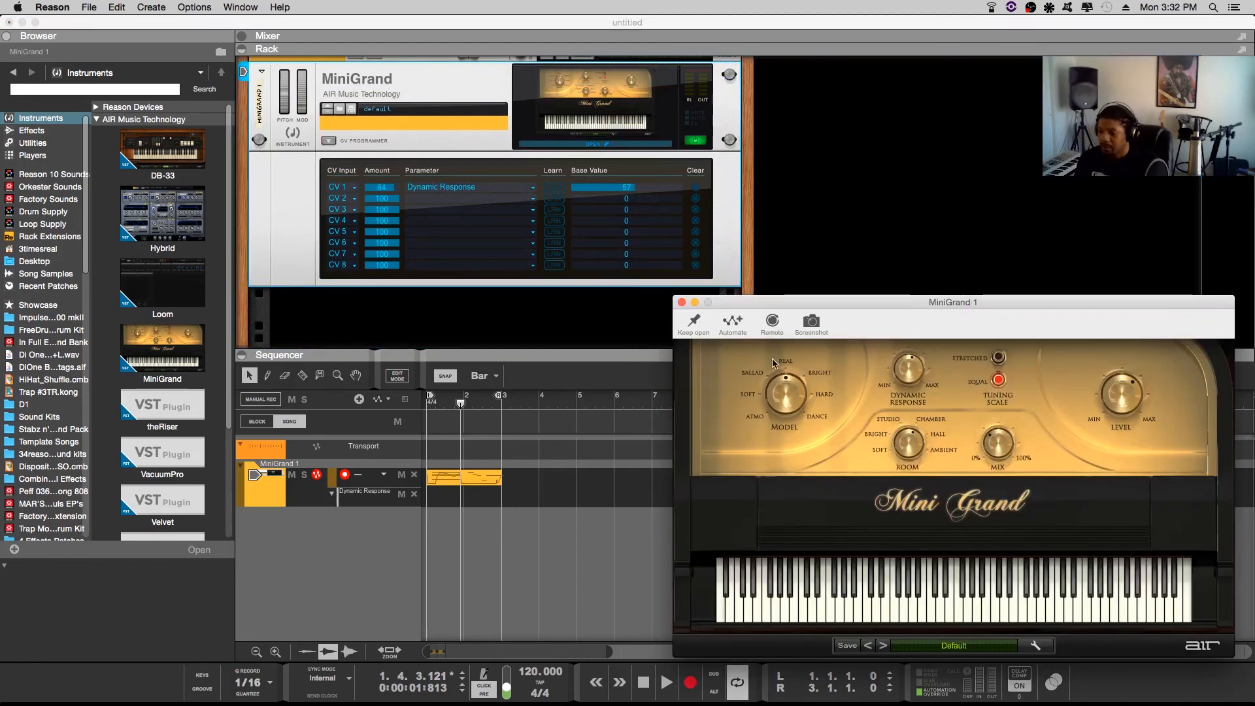
mouse_move(784, 405)
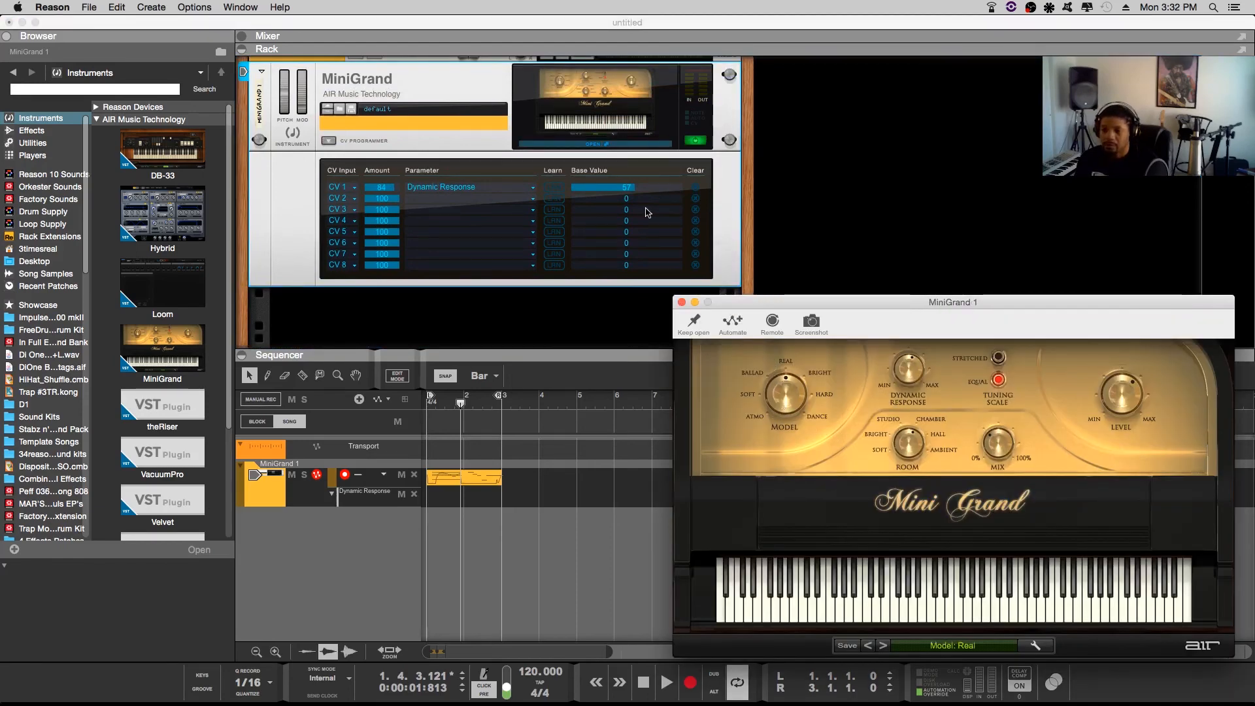
left_click(553, 199)
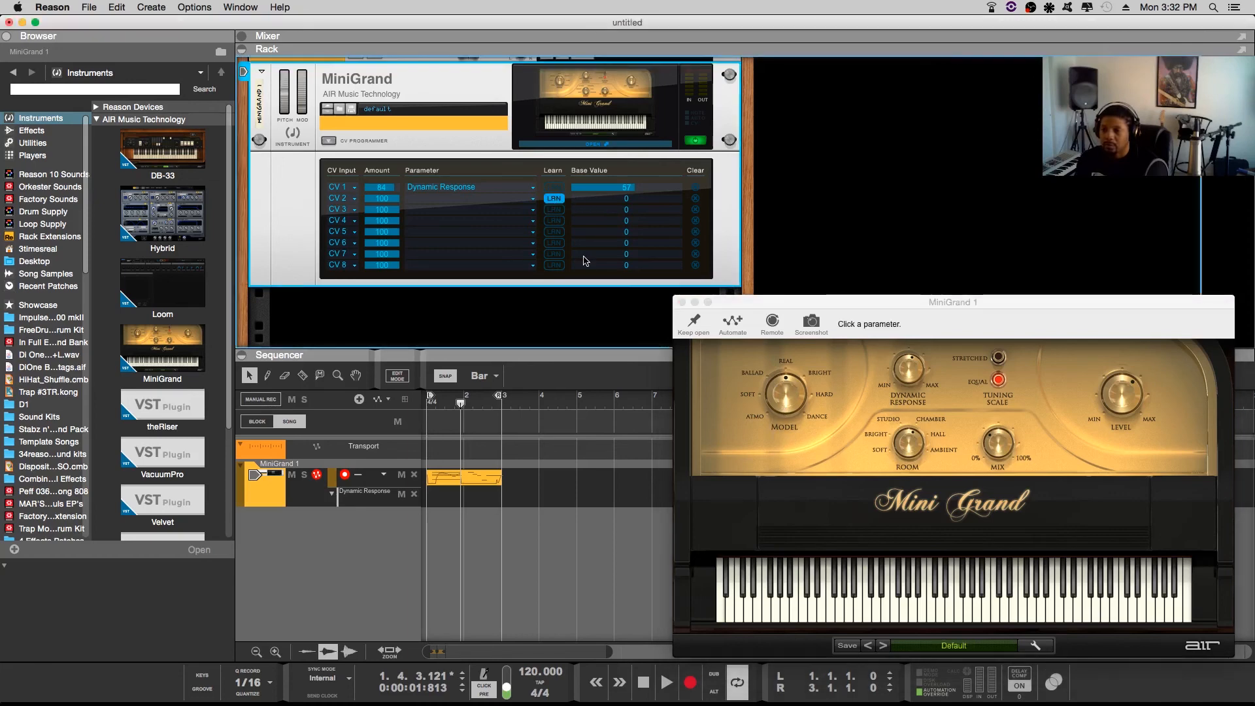
left_click(780, 401)
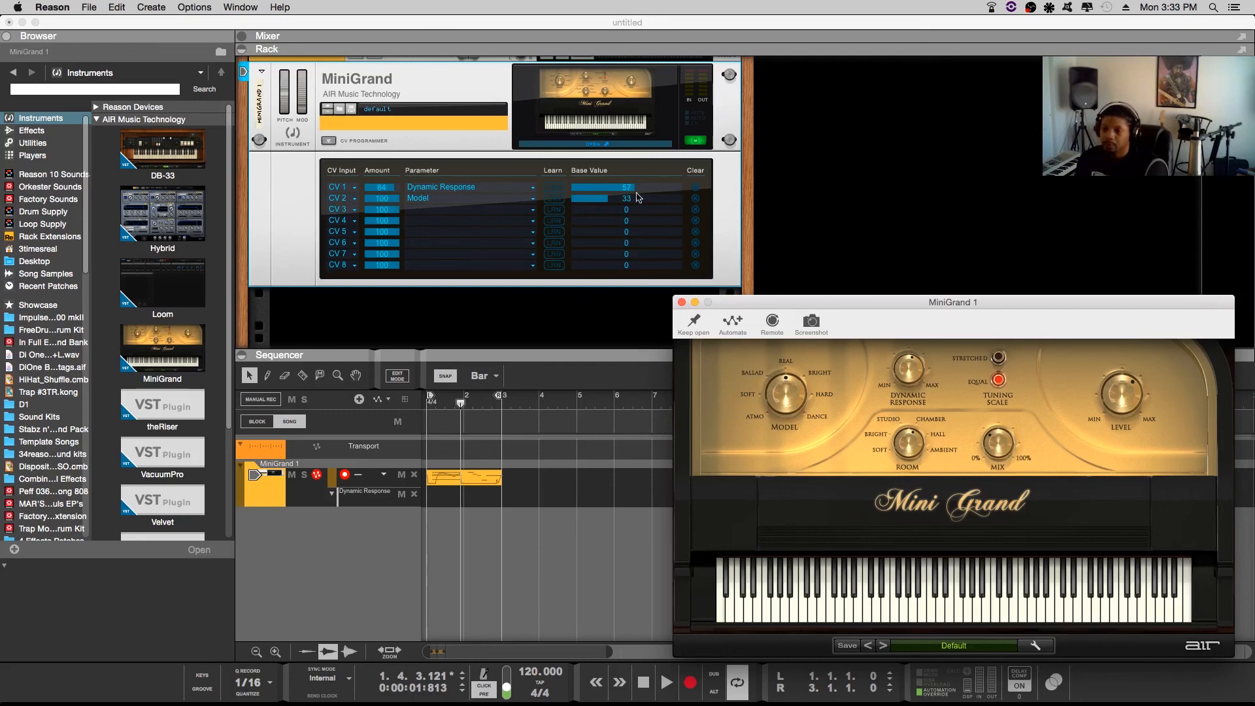
Assign the Room knob to CV 3 with Learn and close the MiniGrand window
left_click(551, 210)
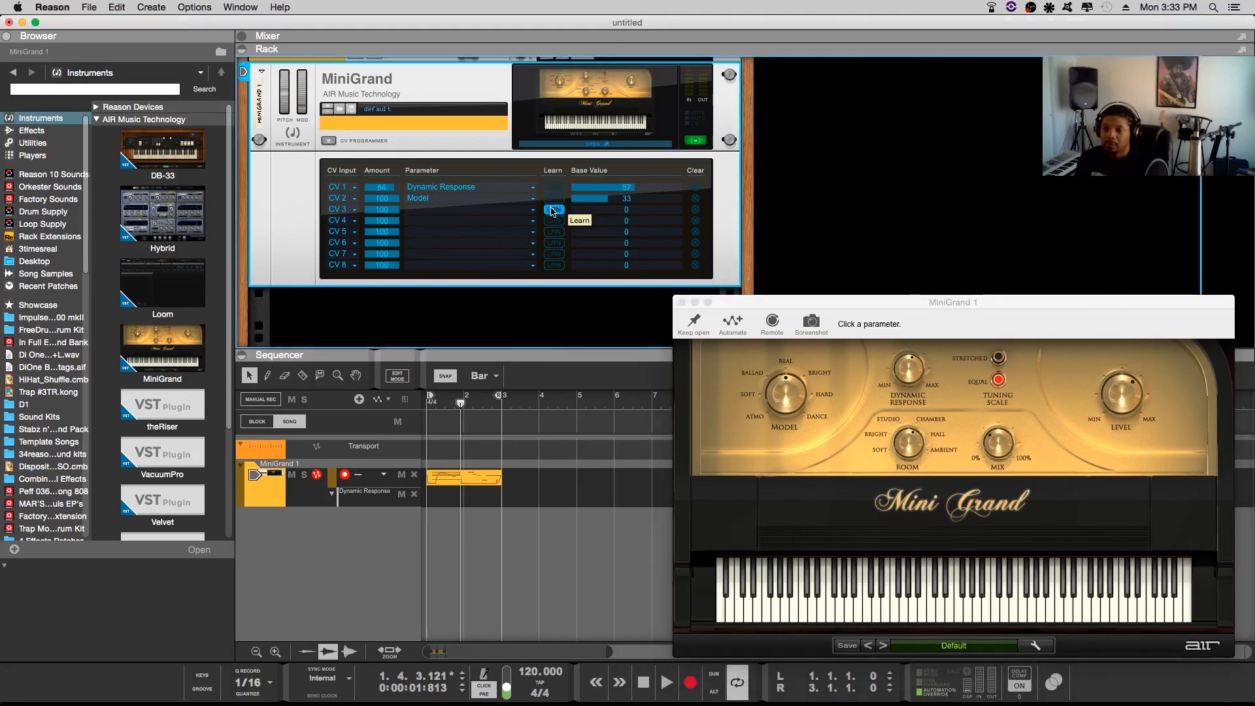
left_click(914, 447)
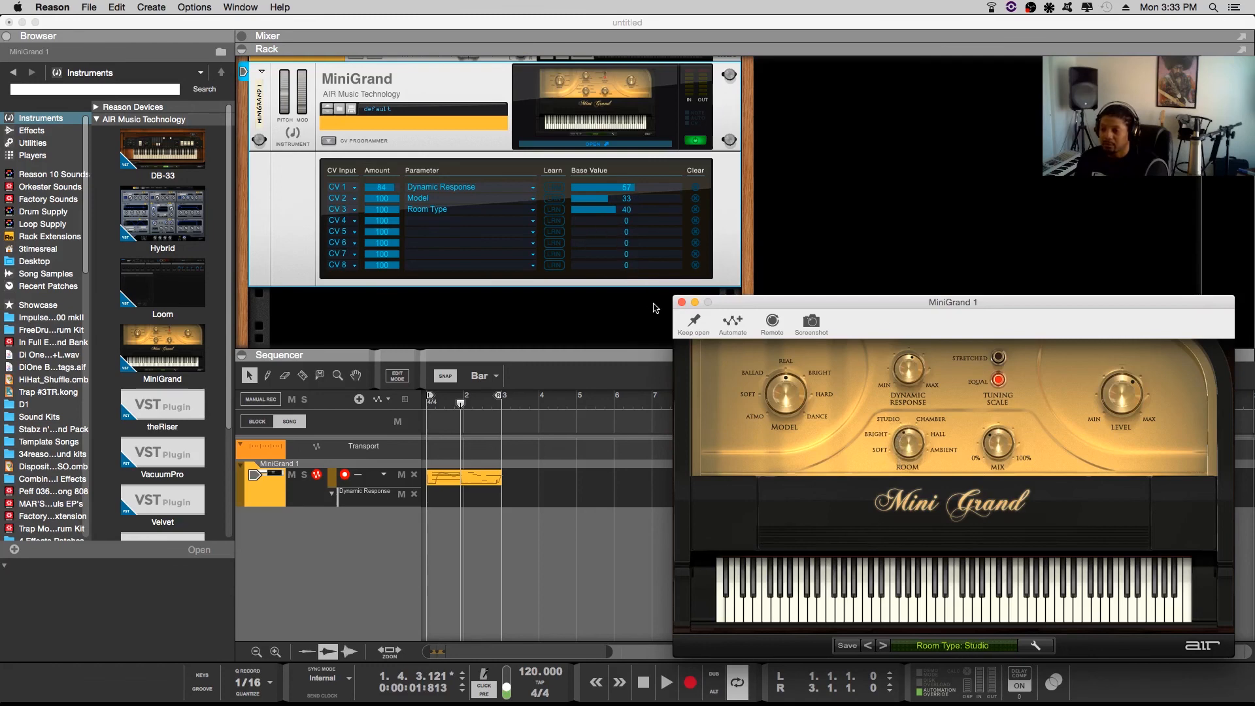
left_click(681, 303)
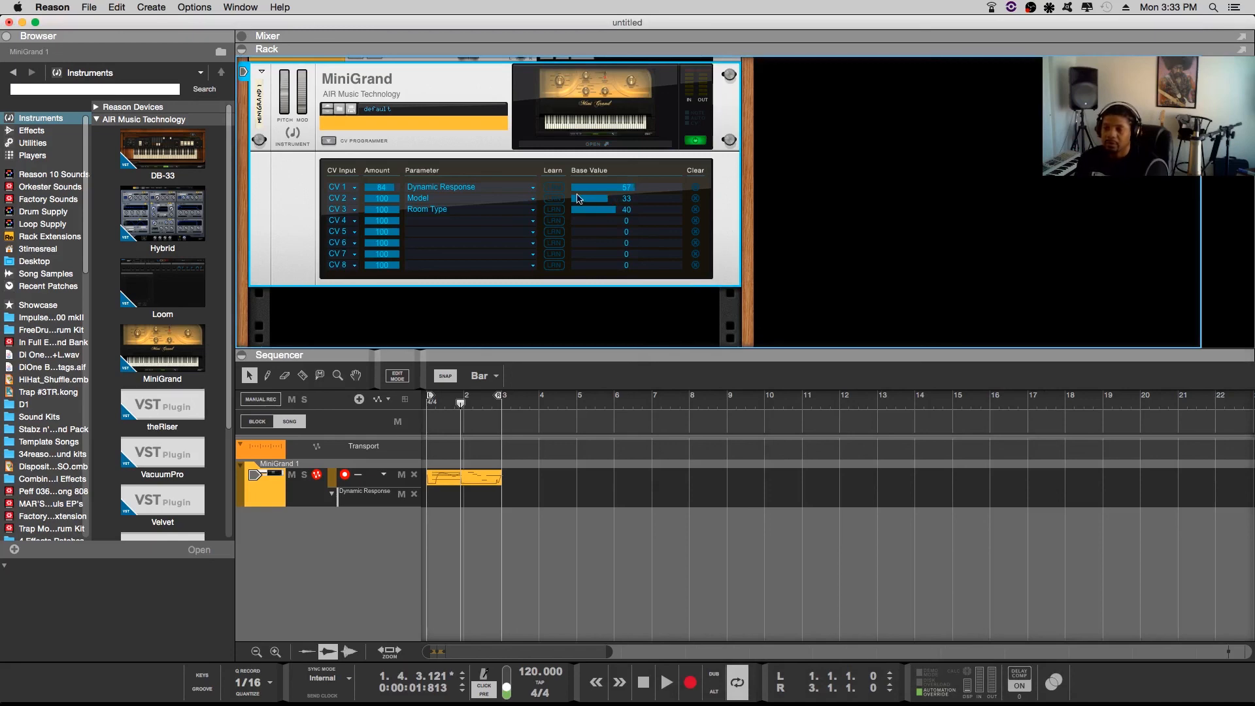
Set the base values to 69 for Dynamic Response, 54 for Model and 46 for Room Type, and lower the CV 2 to CV 4 amounts
mouse_move(616, 189)
left_mouse_down()
mouse_move(601, 223)
mouse_move(605, 208)
left_mouse_up()
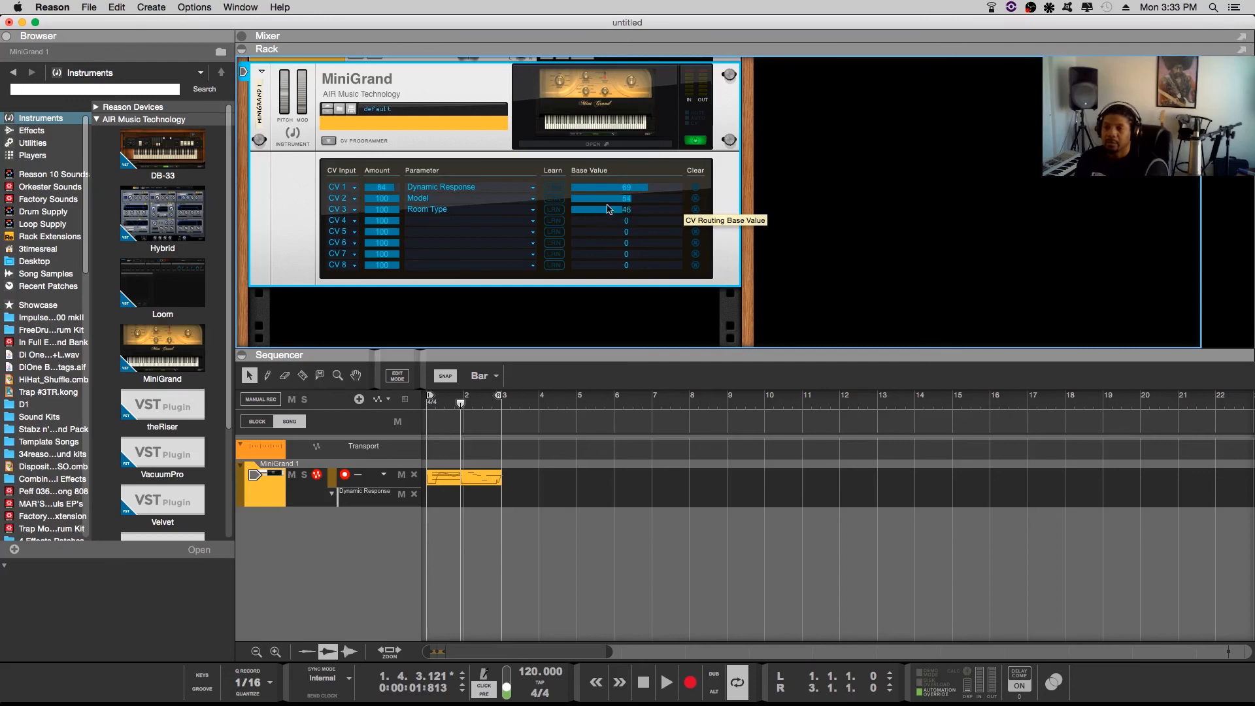
left_click_drag(374, 199, 376, 234)
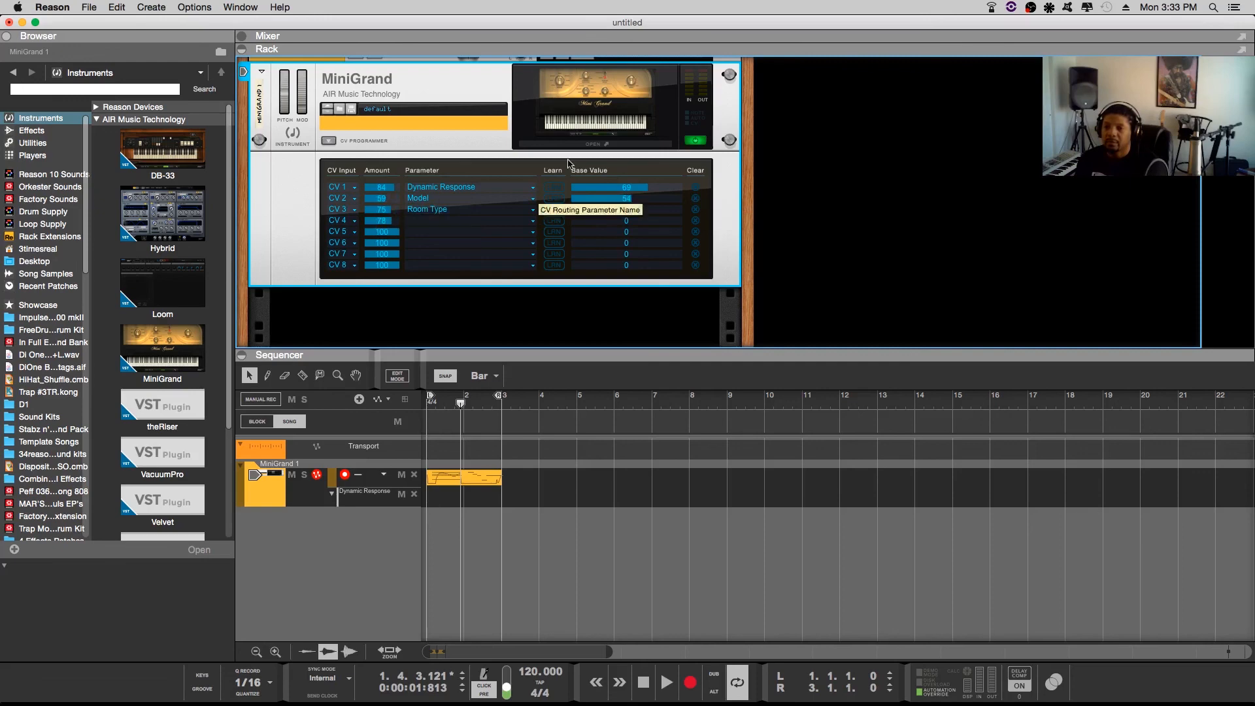
Bring the MiniGrand window back up alongside its CV programmer
left_click(571, 145)
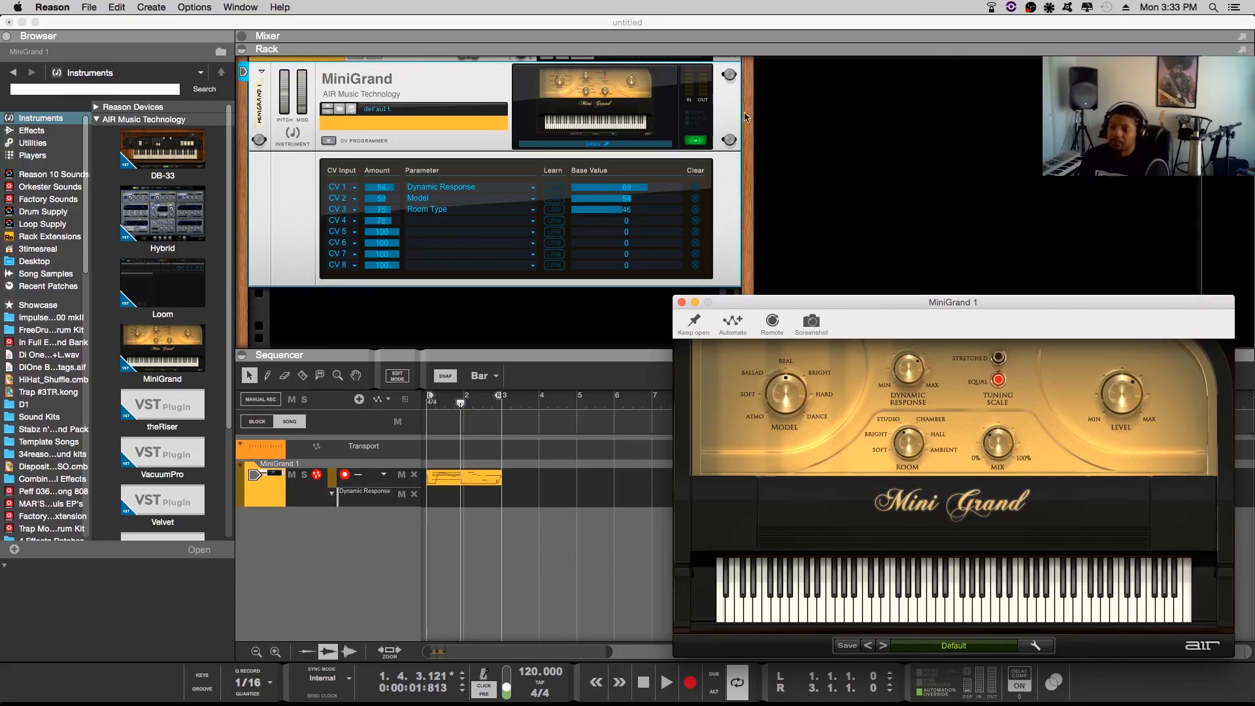
right_click(737, 213)
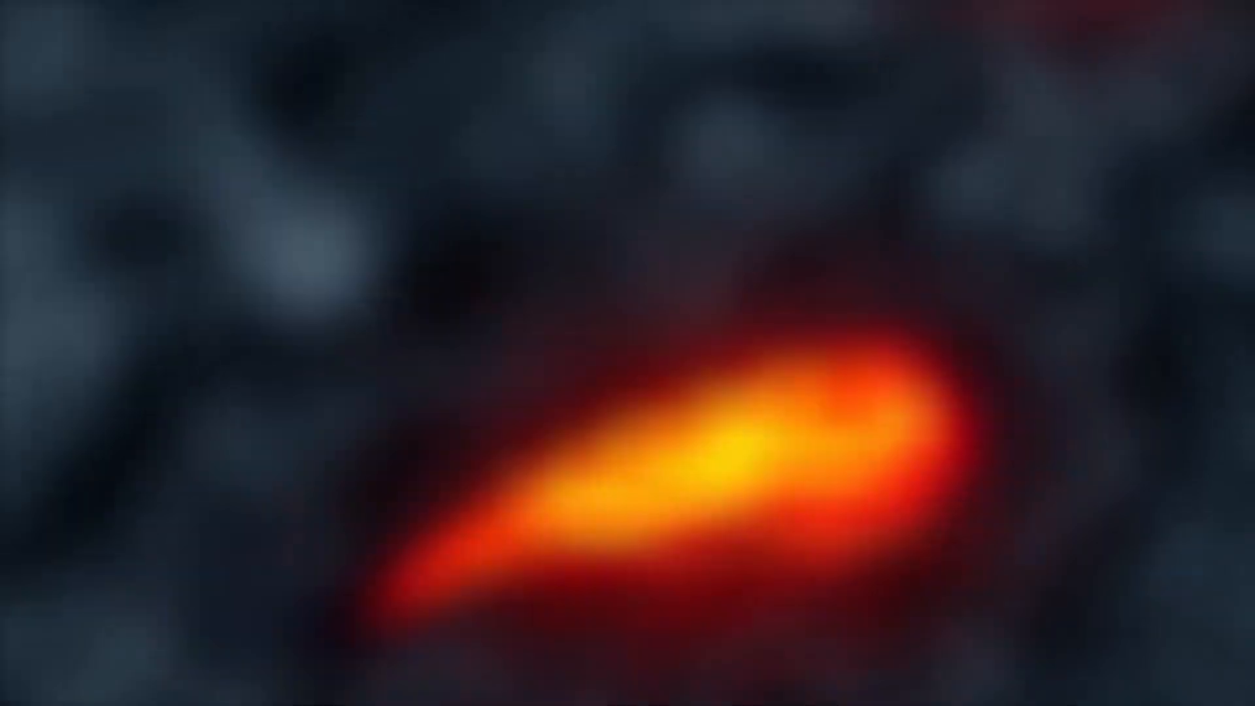